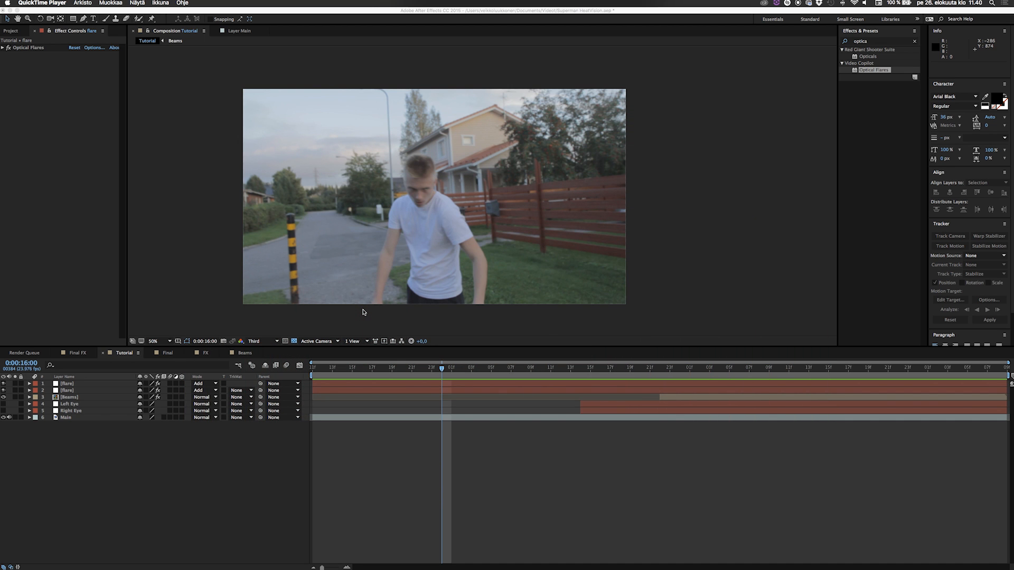
Play back the Tutorial composition to review the laser shot and set the current time to 0:00:17:06.
click(382, 403)
key(space)
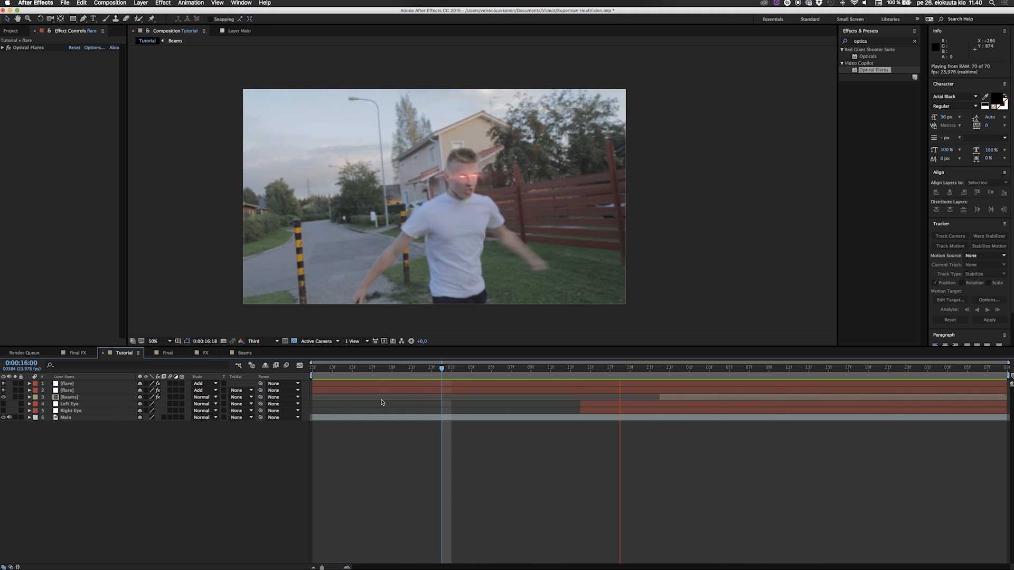
key(space)
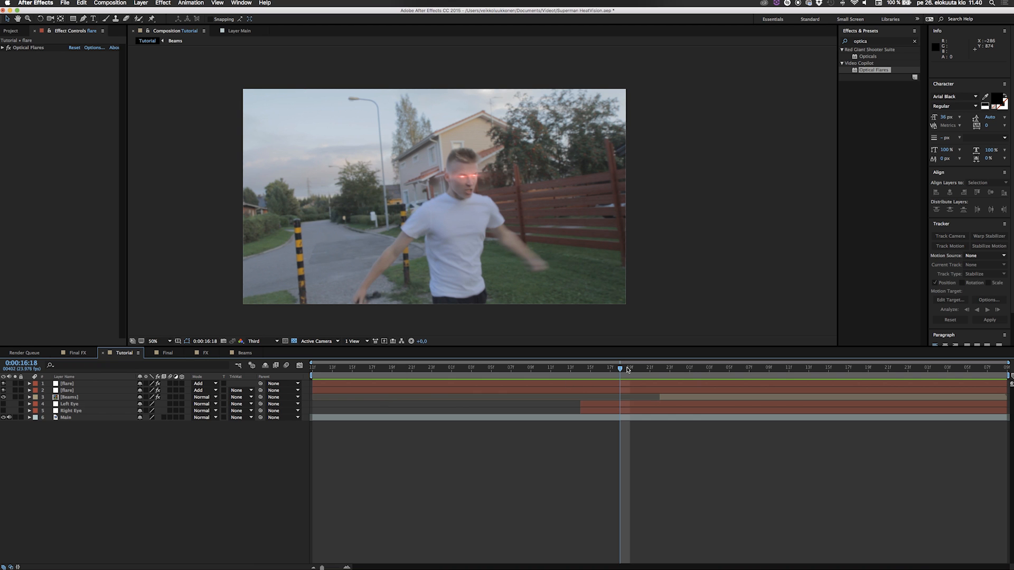
drag(624, 369, 680, 369)
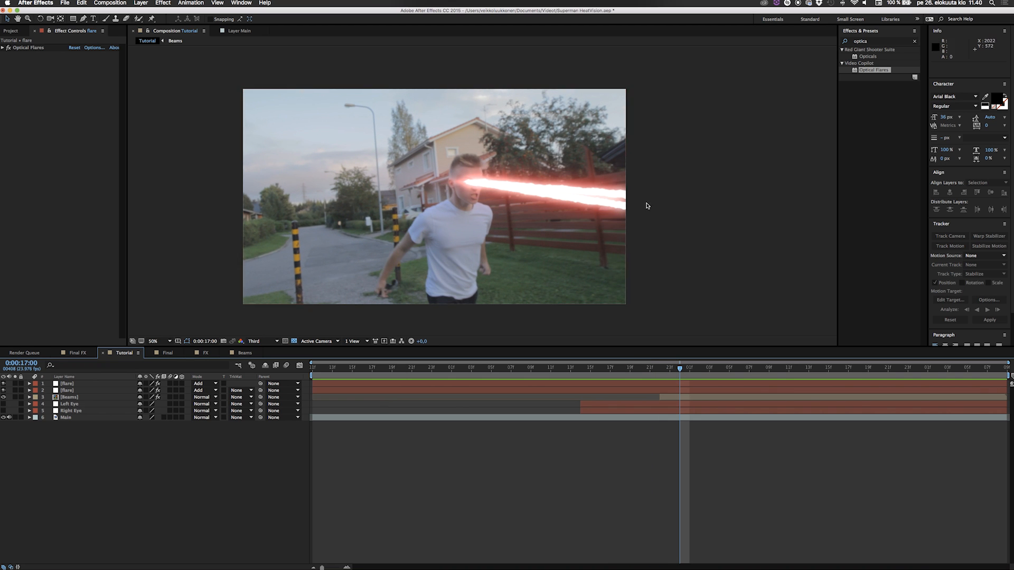
click(8, 30)
click(38, 179)
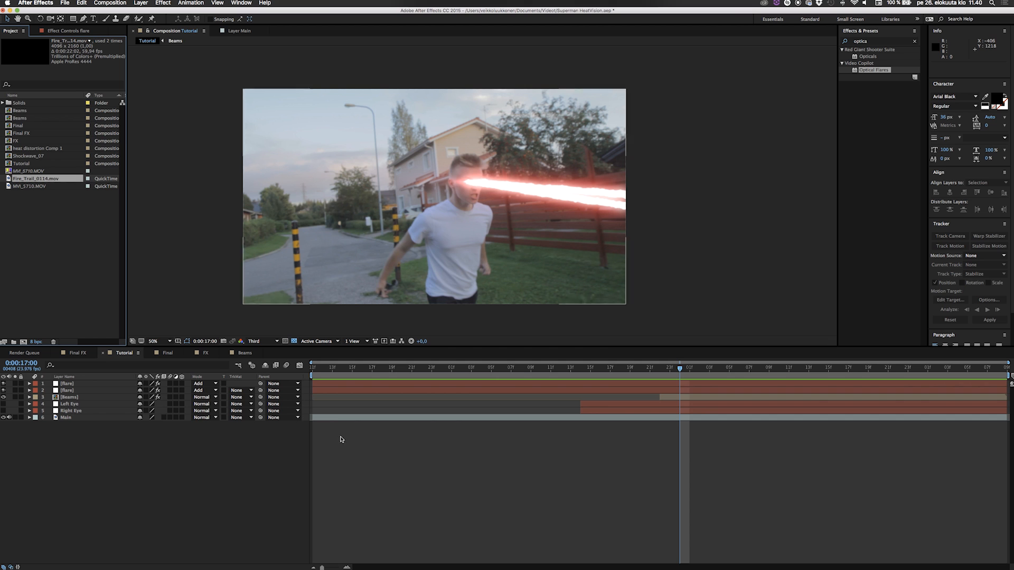
drag(681, 371, 738, 369)
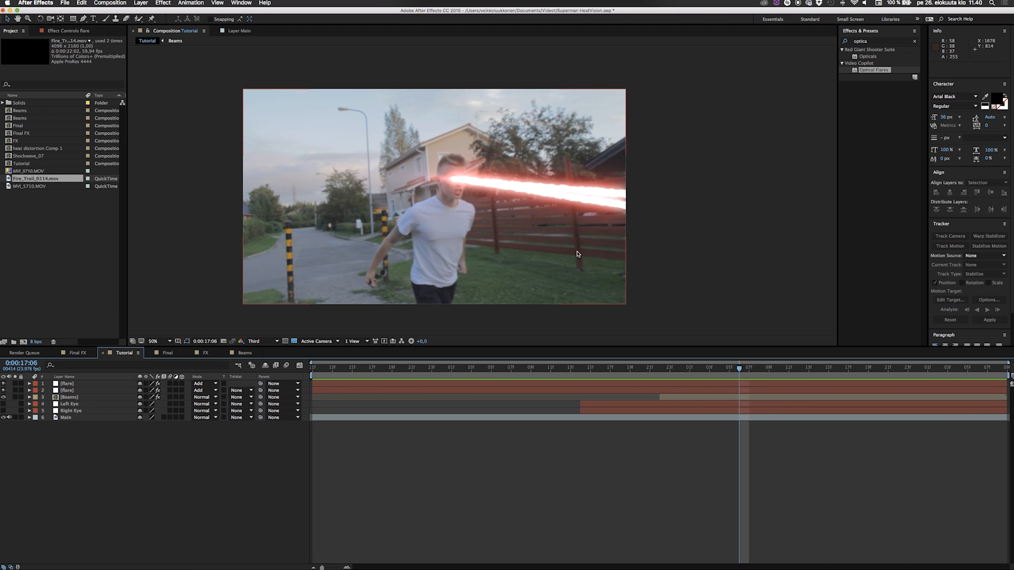
Open the Fire_Trail_0114.mov footage, scrub through its flames to examine them, and return to the Tutorial composition.
double_click(64, 181)
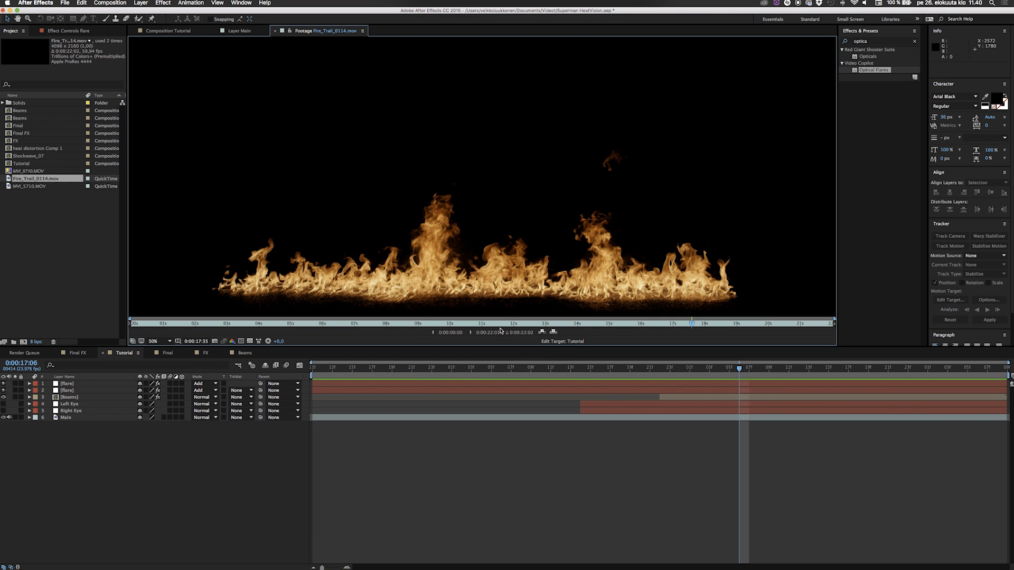
key(comma)
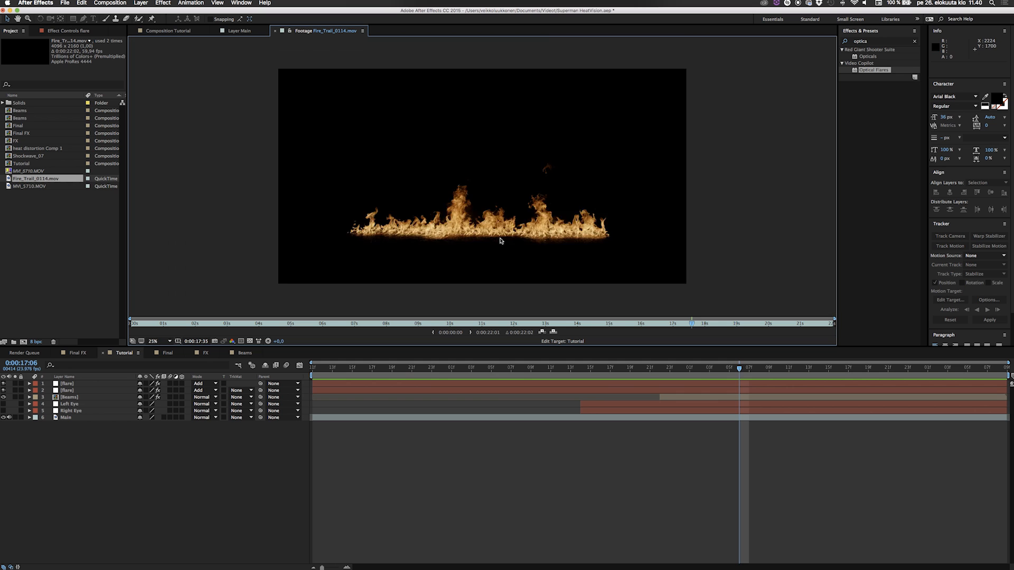
key(period)
key(period)
key(comma)
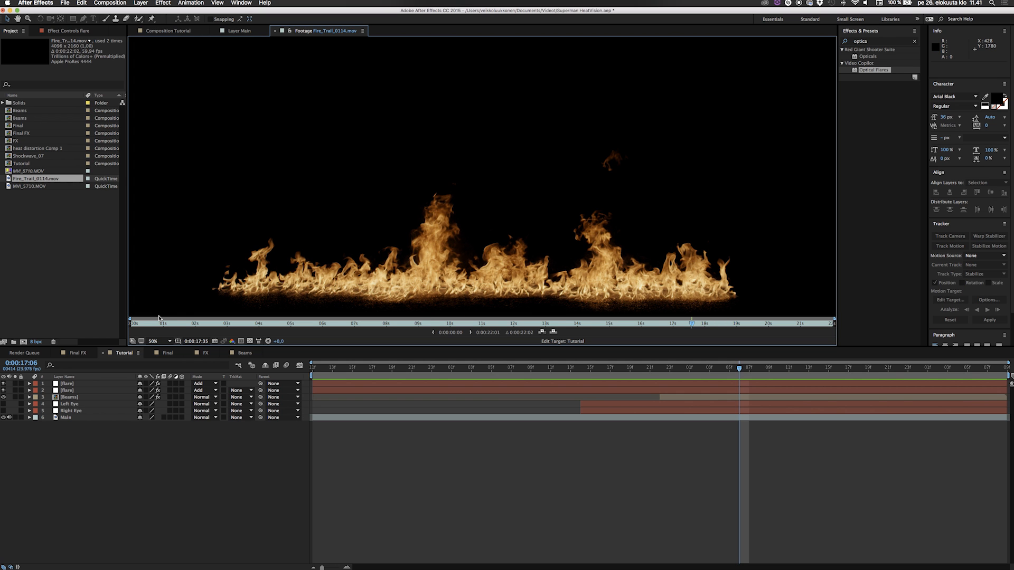
drag(140, 326, 510, 330)
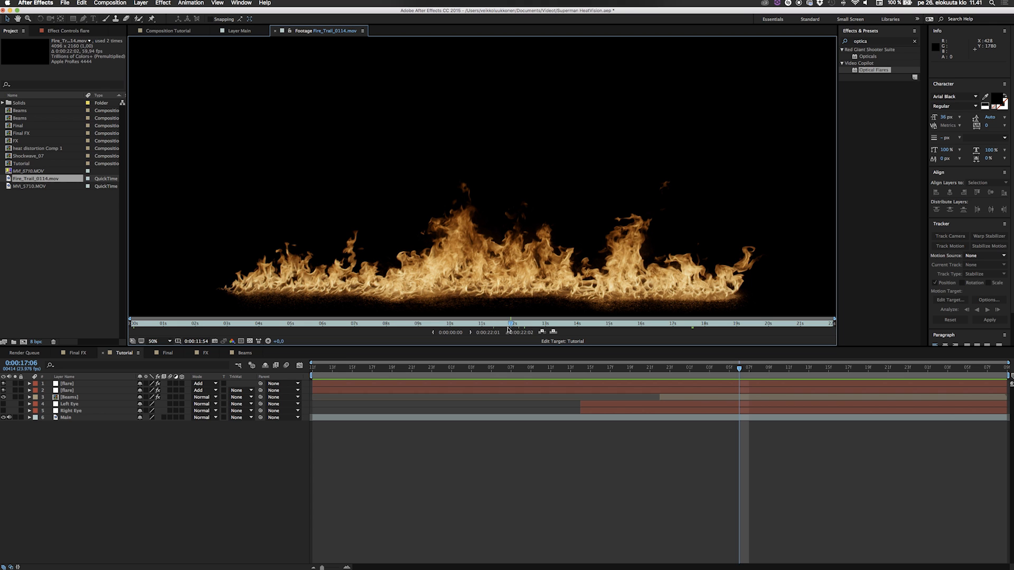
click(75, 239)
click(175, 31)
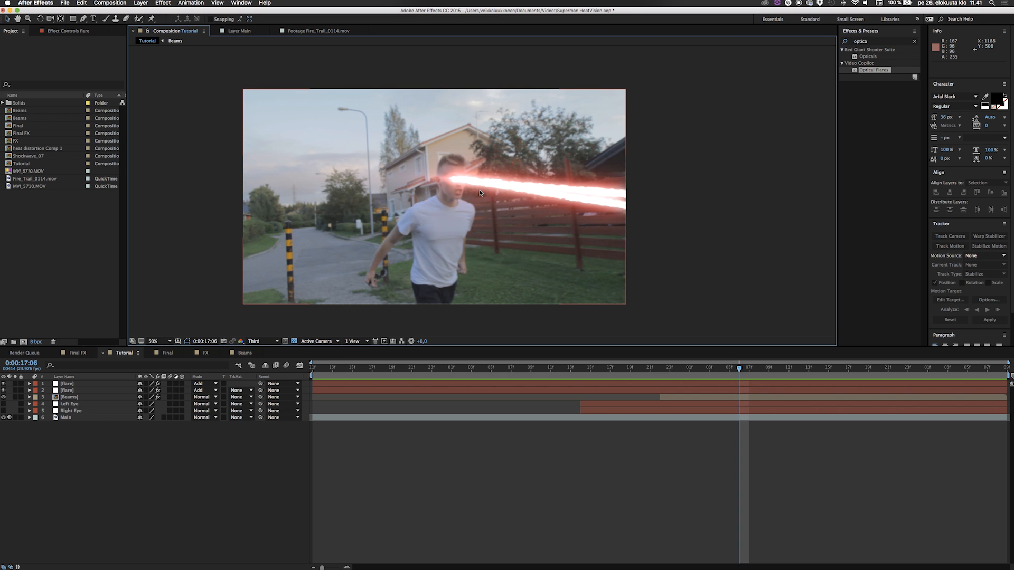
Add Fire_Trail_0114.mov as the top layer and slide it earlier so the wide flames show at the current frame.
click(42, 180)
drag(85, 380, 93, 387)
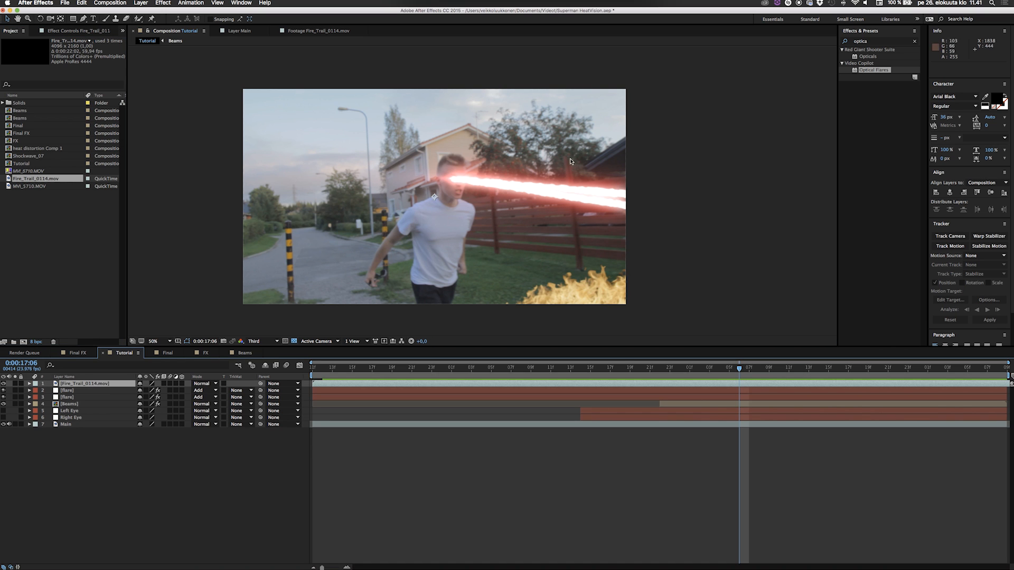
scroll(482, 191, down, 2)
mouse_move(491, 220)
mouse_down()
mouse_move(441, 198)
mouse_move(405, 210)
mouse_move(497, 212)
mouse_up()
click(795, 386)
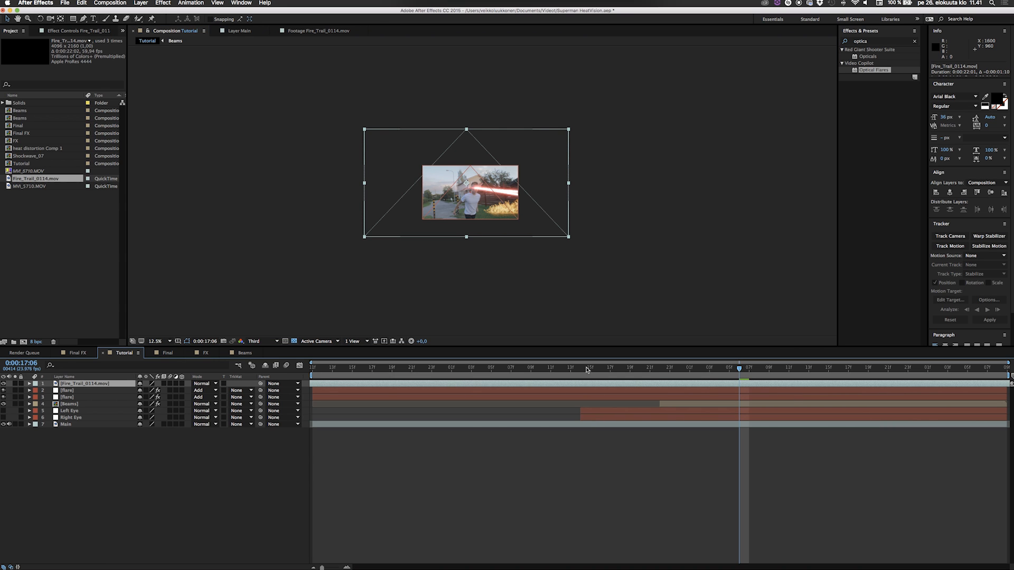
drag(754, 386, 457, 380)
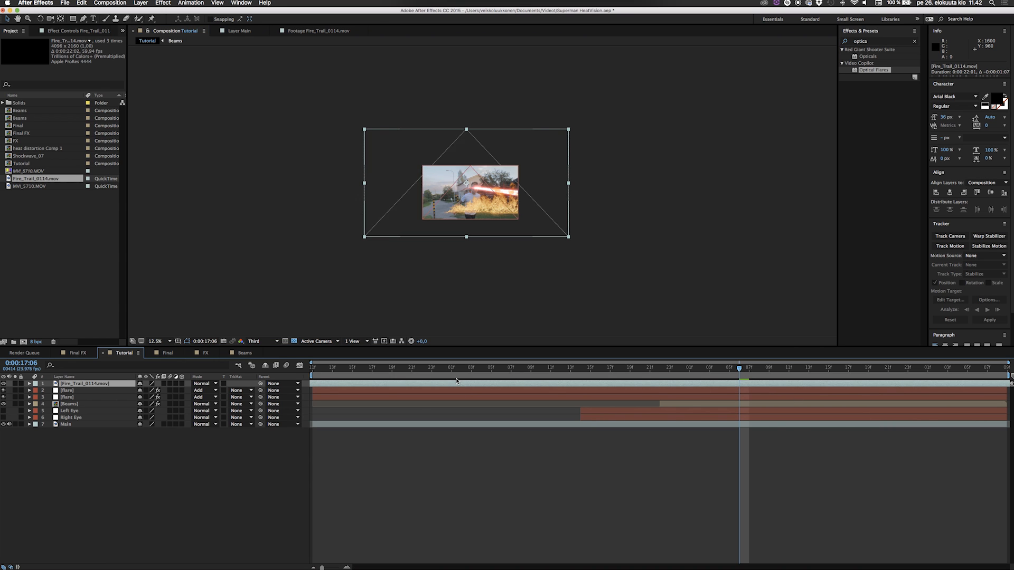
Raise the fire layer to position 1072, 116 and scale it down to 55%.
drag(462, 218, 472, 209)
key(s)
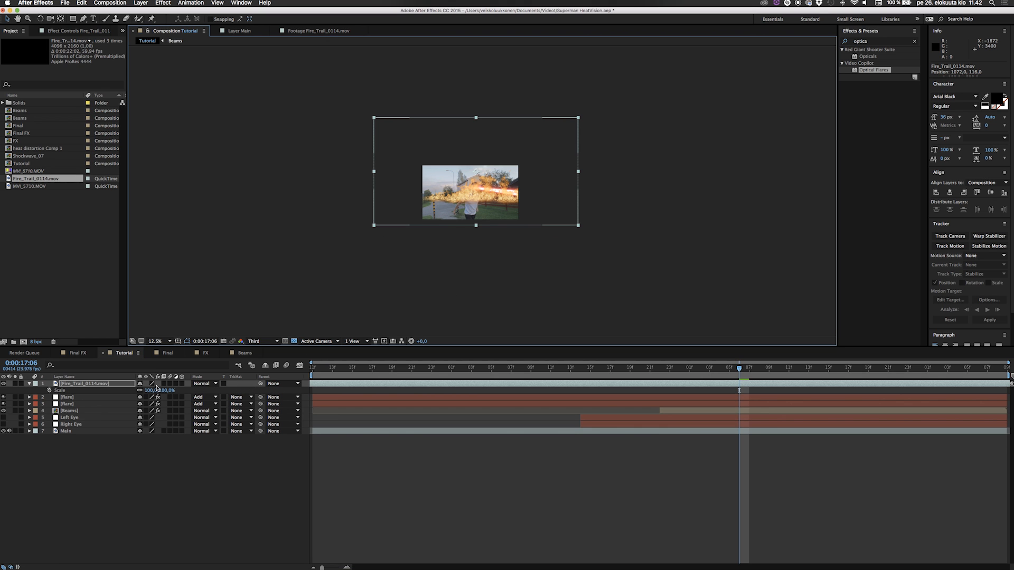
drag(149, 390, 126, 390)
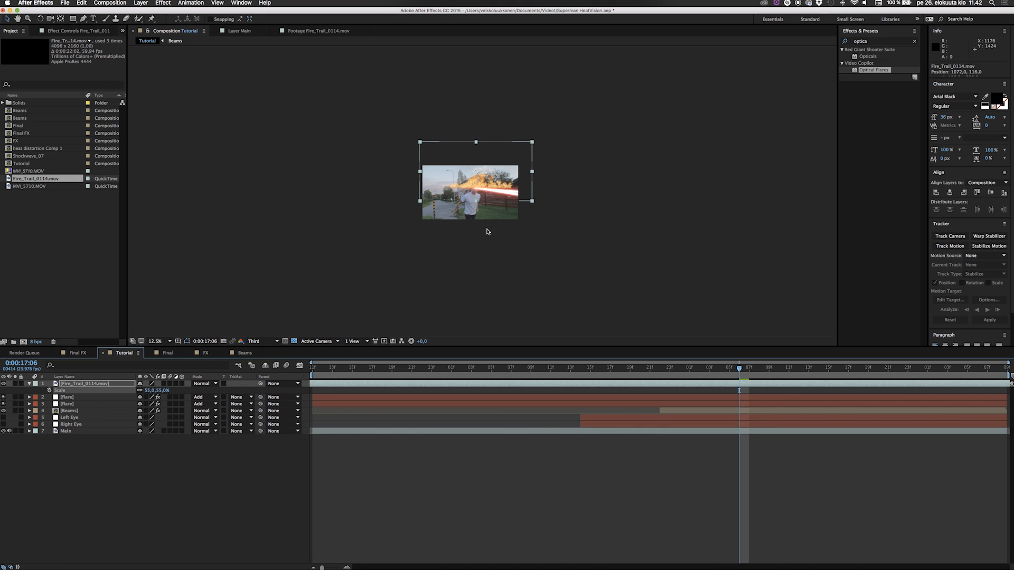
Move the fire layer's anchor point down to the base of the flames.
scroll(482, 238, up, 5)
scroll(489, 225, down, 2)
key(space)
drag(503, 280, 463, 289)
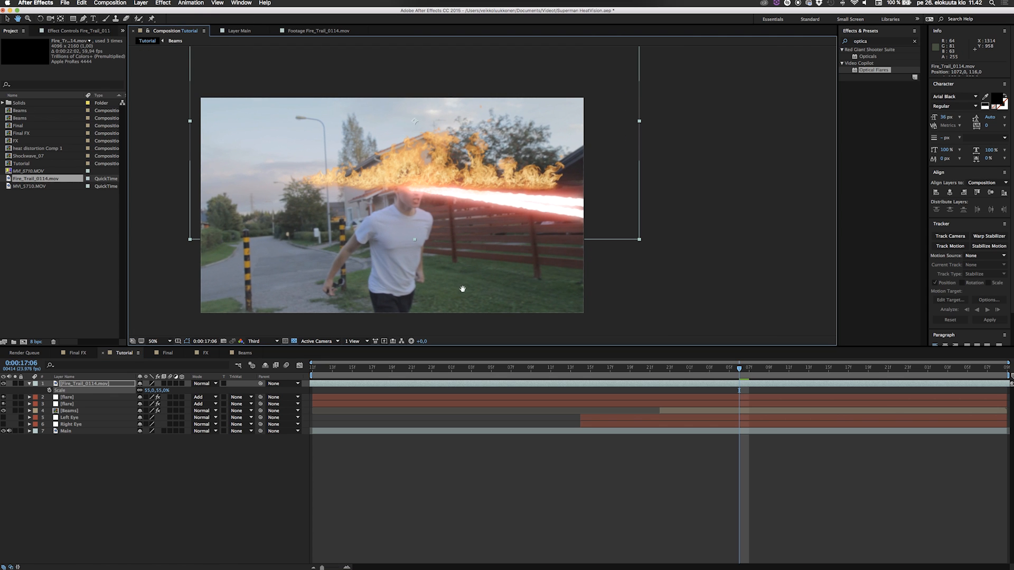
key(y)
drag(415, 123, 437, 184)
Rotate the fire layer to about 6.7° and move it onto the laser beam at position 1608, 520.
key(w)
drag(515, 206, 539, 214)
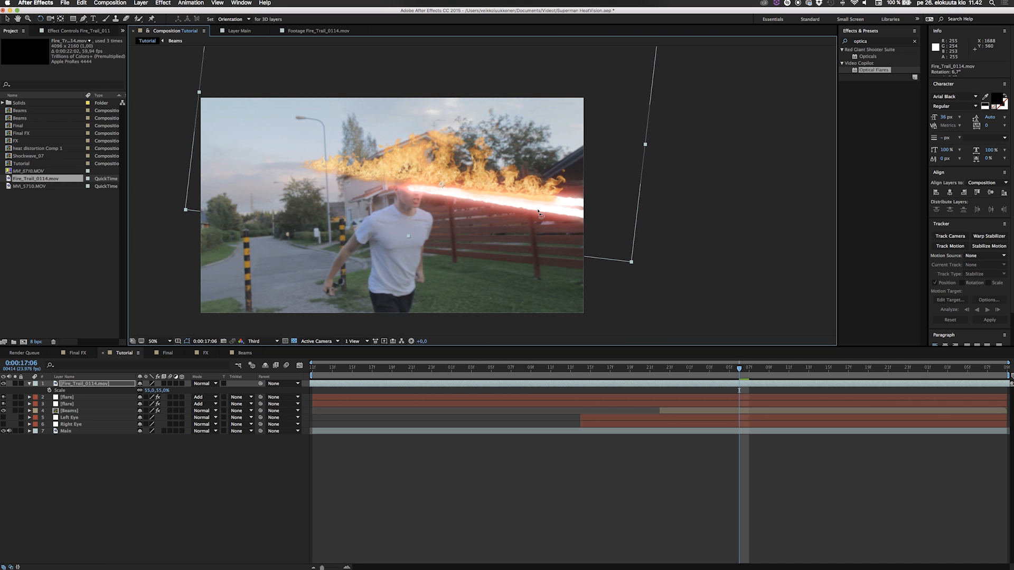
key(v)
drag(492, 176, 570, 195)
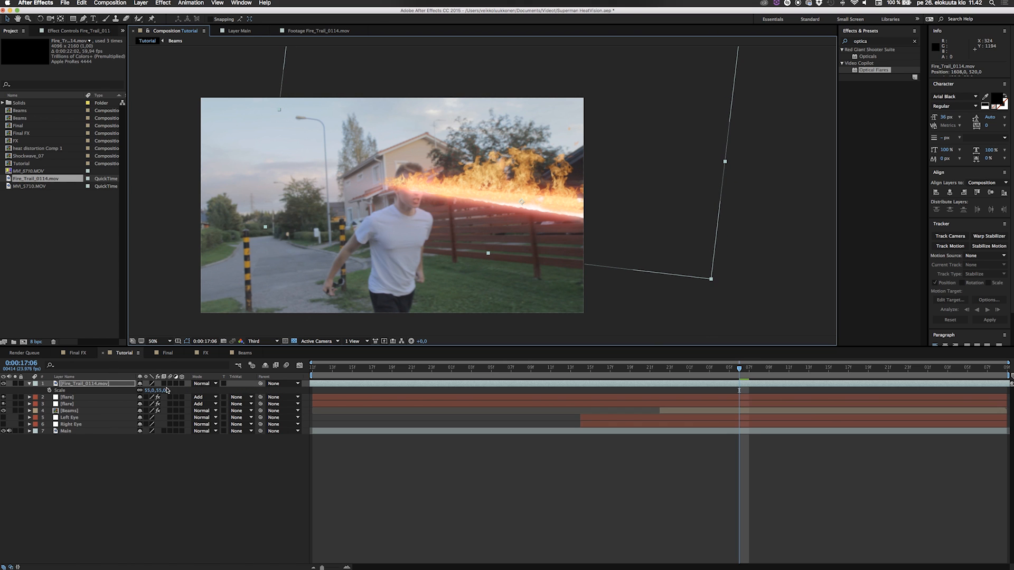
Set the fire layer's scale to 50%.
click(146, 391)
text(50)
key(Return)
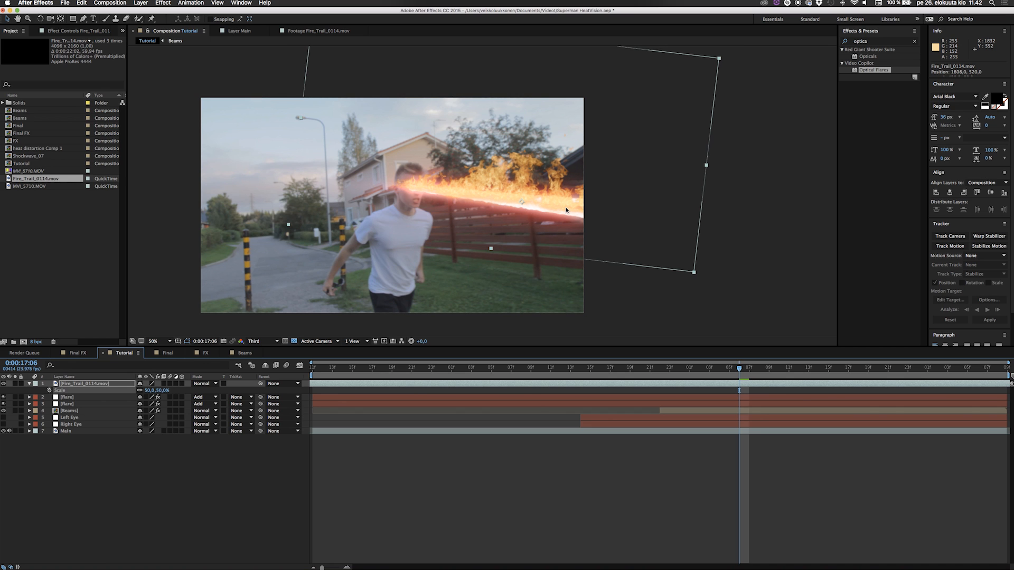
Rotate the fire layer to about 8.5° to match the beam's angle and nudge it to position 1612, 534.
key(s)
key(w)
drag(579, 210, 580, 212)
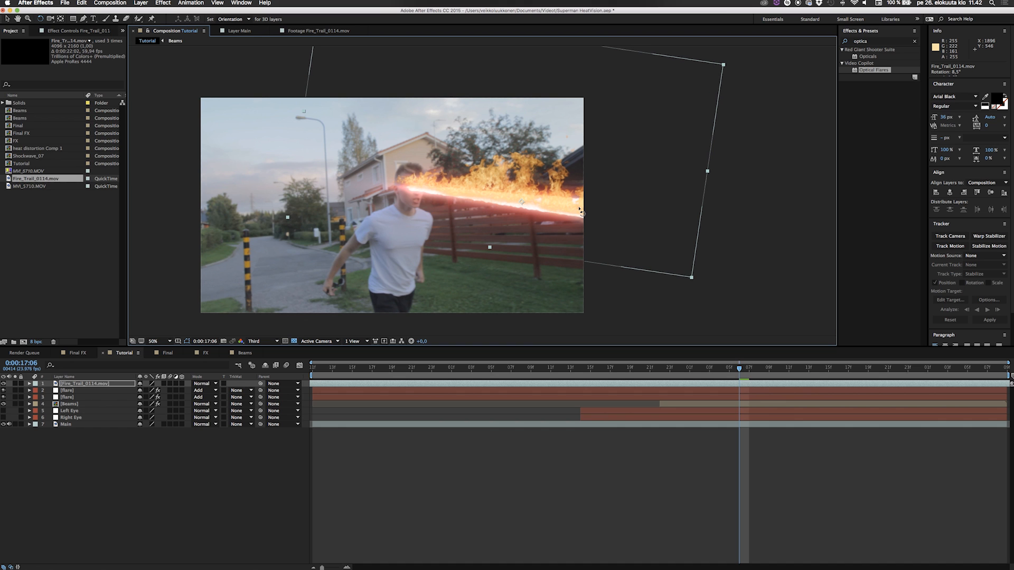
key(v)
drag(570, 201, 570, 201)
Squash the fire layer's height to a vertical scale of 27%, keeping its width at 50%.
scroll(546, 150, down, 3)
scroll(546, 150, up, 3)
scroll(546, 151, down, 1)
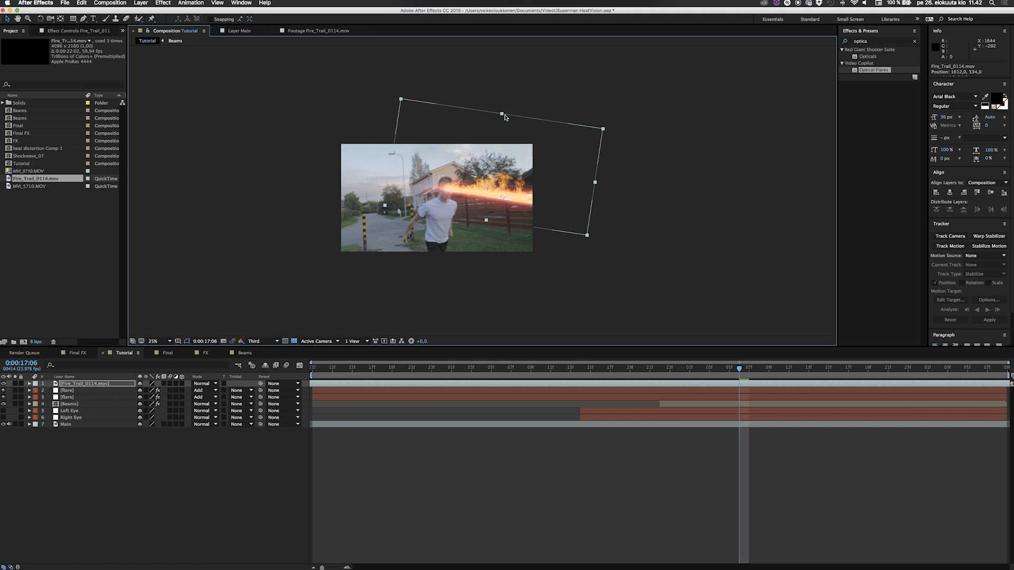
drag(501, 115, 499, 145)
scroll(510, 241, up, 4)
scroll(511, 241, down, 2)
scroll(511, 179, down, 2)
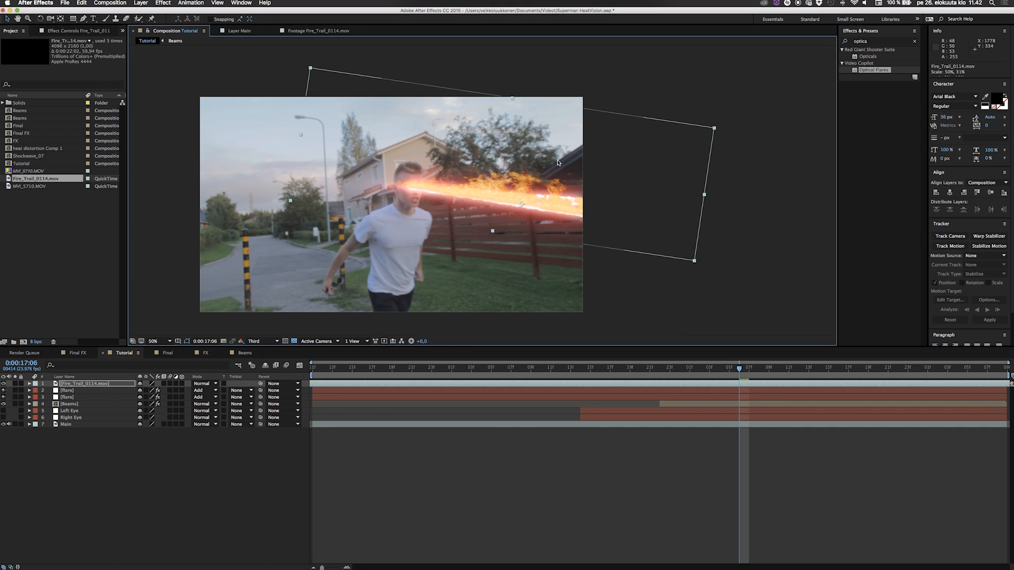
double_click(512, 101)
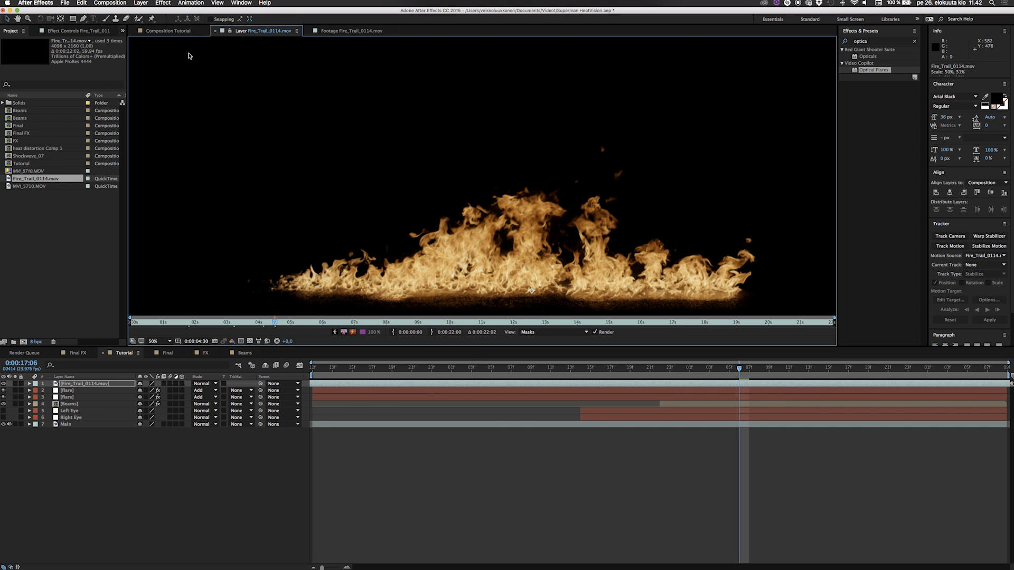
click(178, 32)
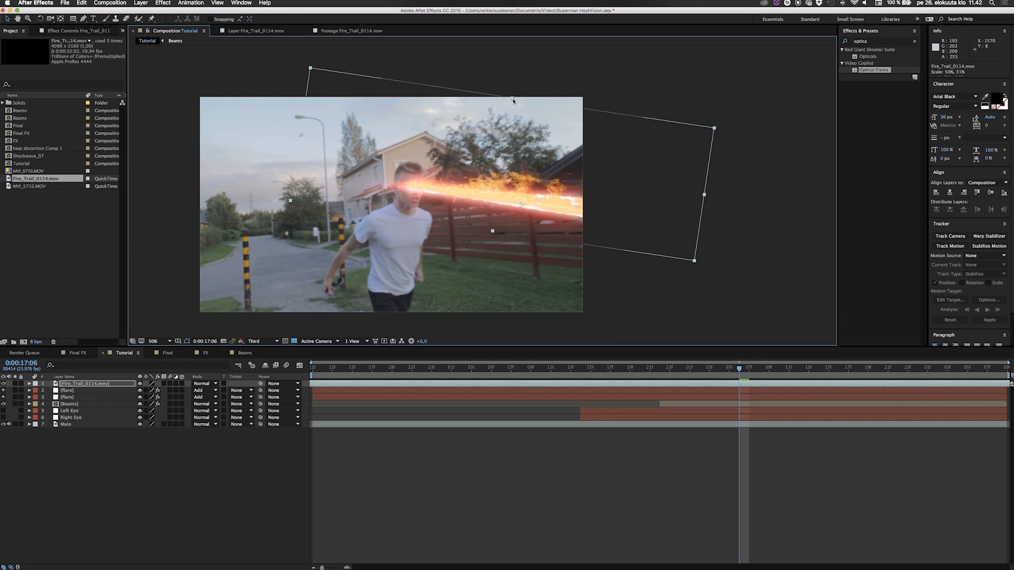
drag(513, 103, 511, 111)
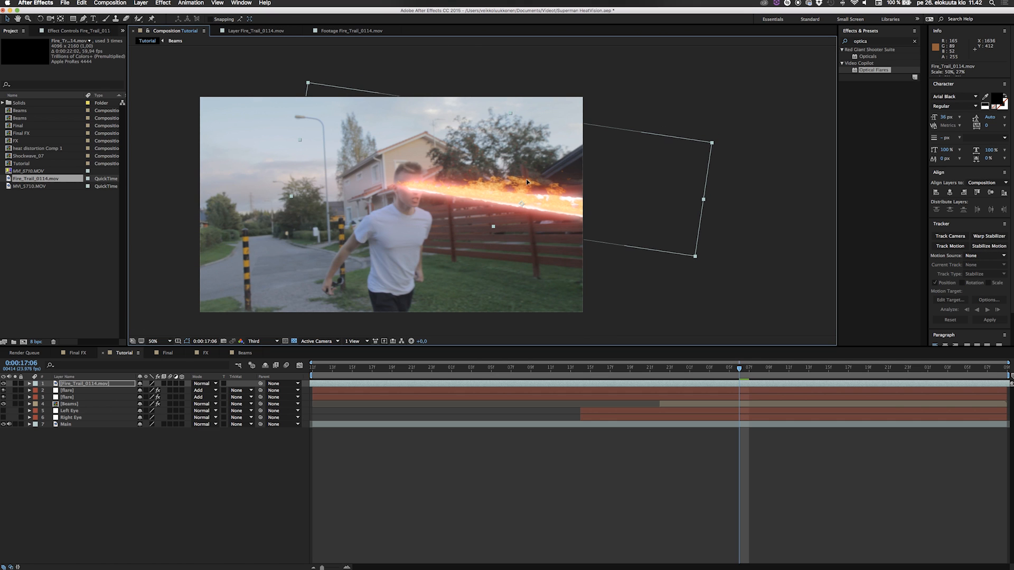
Fine-tune the fire layer's rotation and shift it along the beam to position 1638, 534.
drag(526, 177, 527, 180)
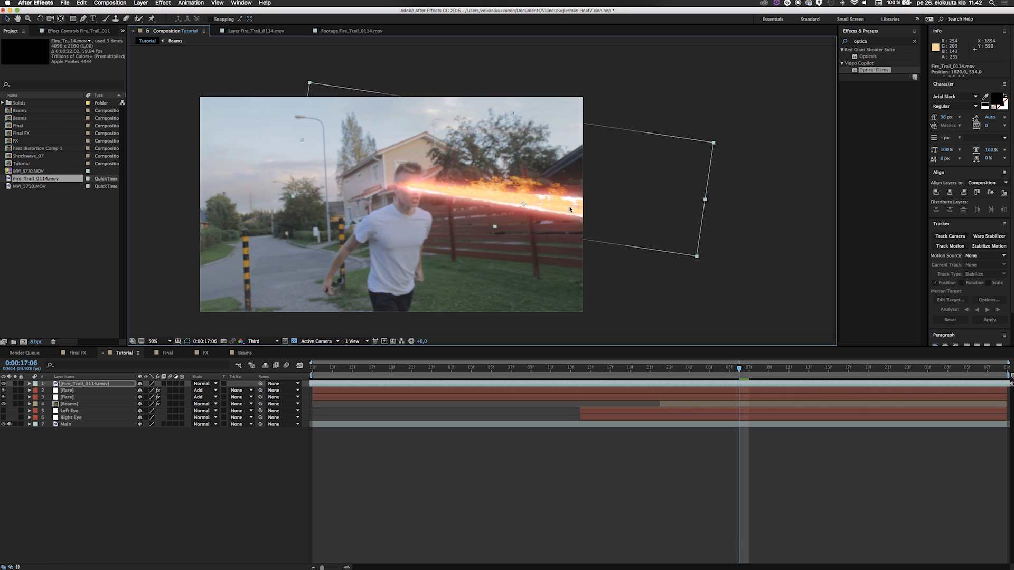
key(w)
mouse_move(571, 211)
mouse_down()
mouse_move(588, 213)
mouse_move(579, 211)
mouse_up()
key(v)
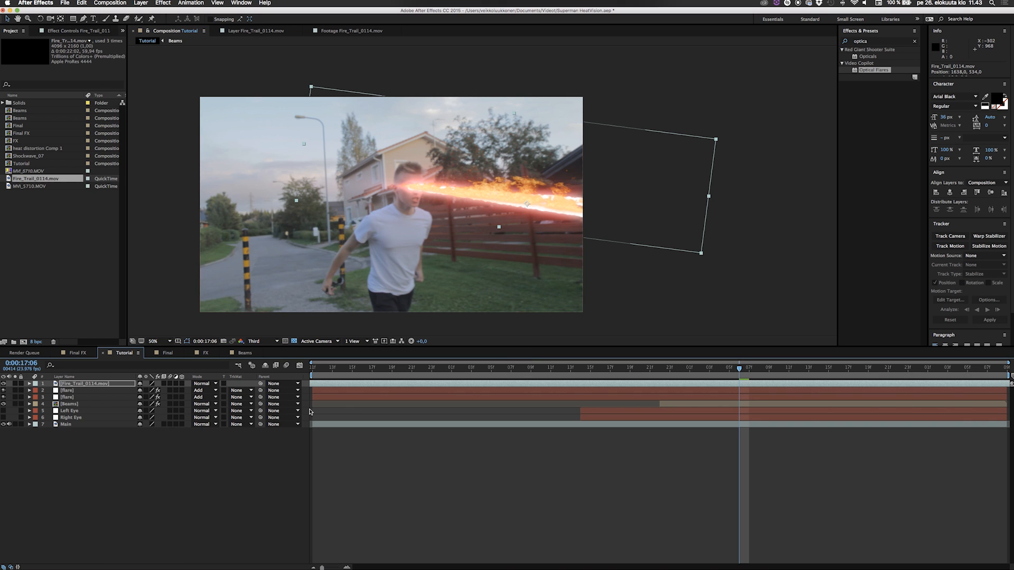
Find the Tint effect and apply it to the fire layer with its default black and white mapping.
click(80, 32)
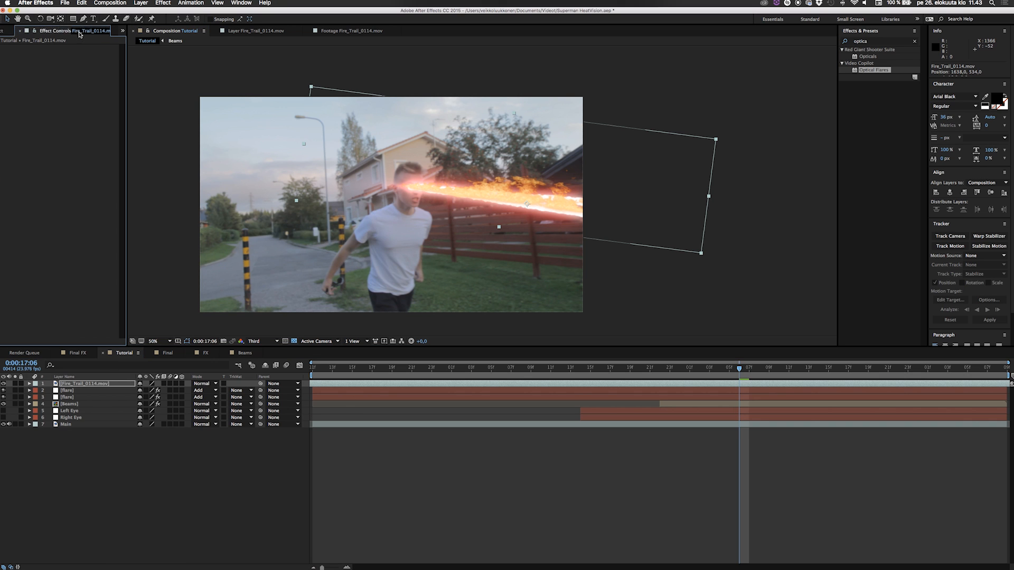
click(880, 45)
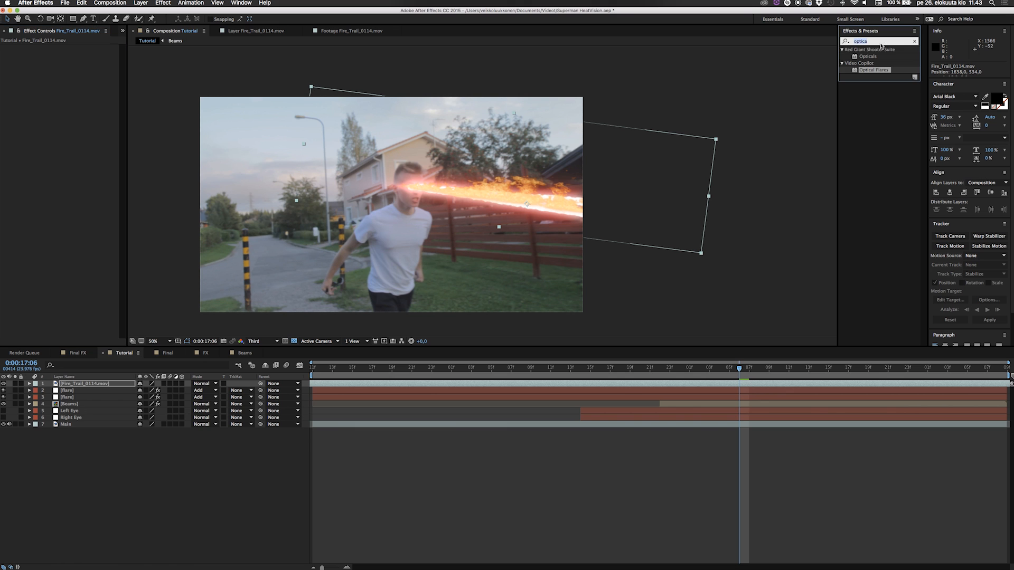
text(tint)
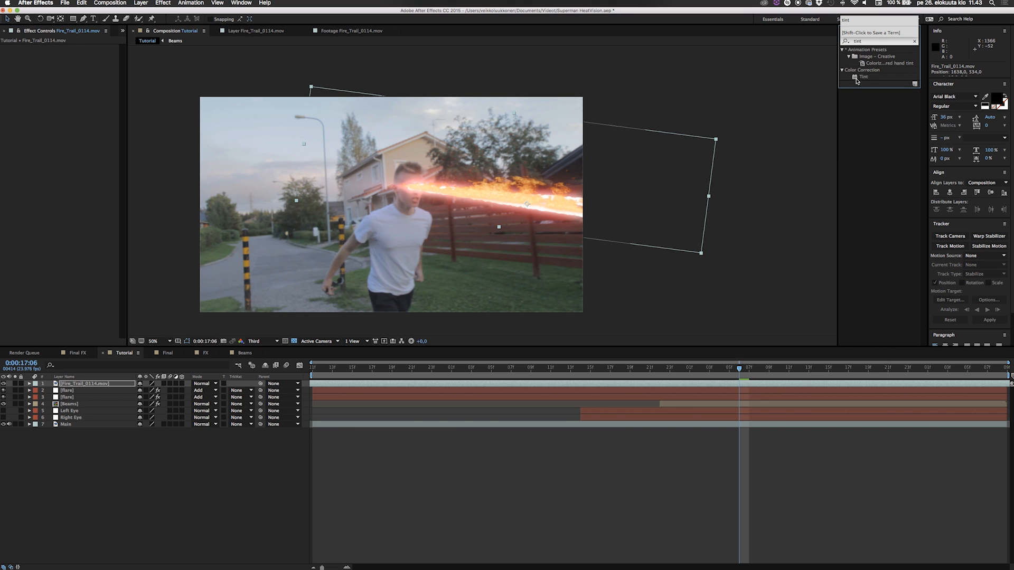
click(864, 78)
double_click(864, 78)
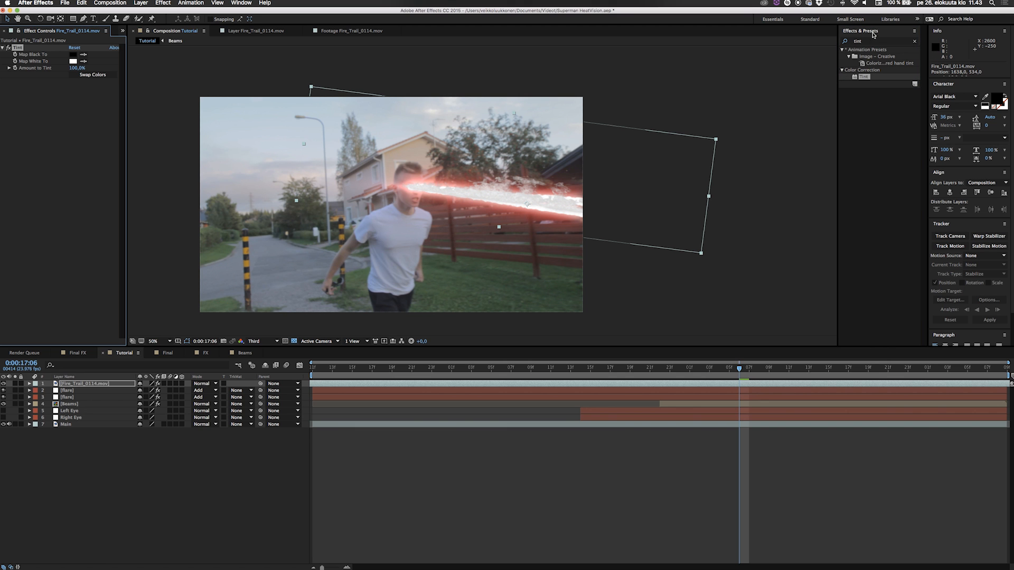
Apply the VC Color Vibrance effect to the fire layer and sample its color from the laser beam's red glow.
click(871, 43)
click(867, 43)
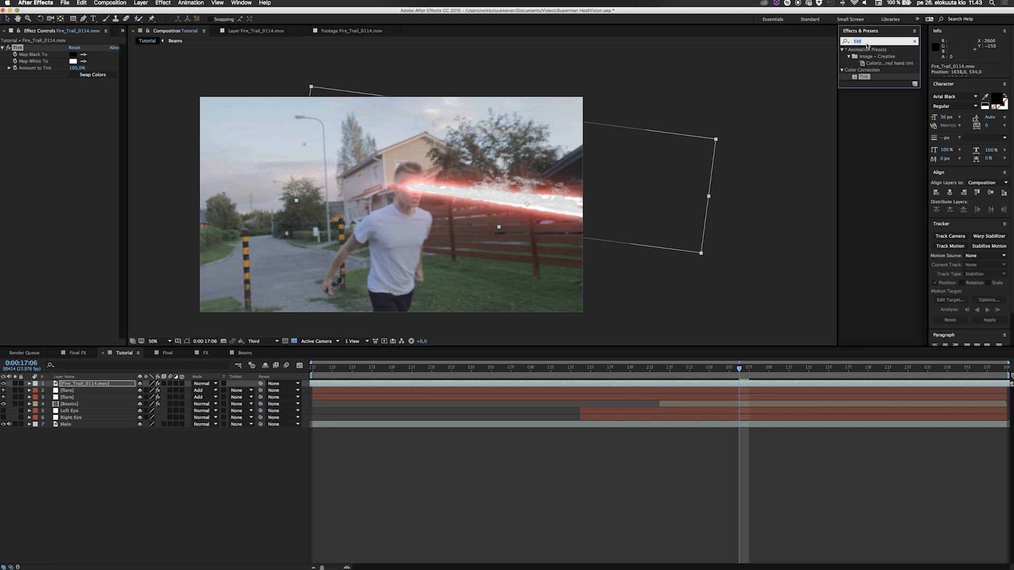
text(vc)
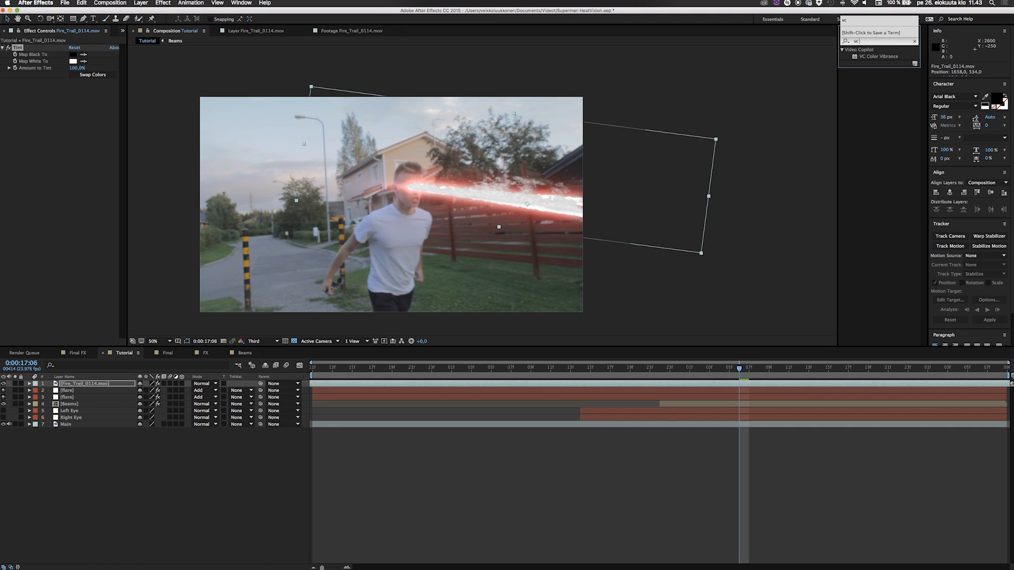
double_click(877, 57)
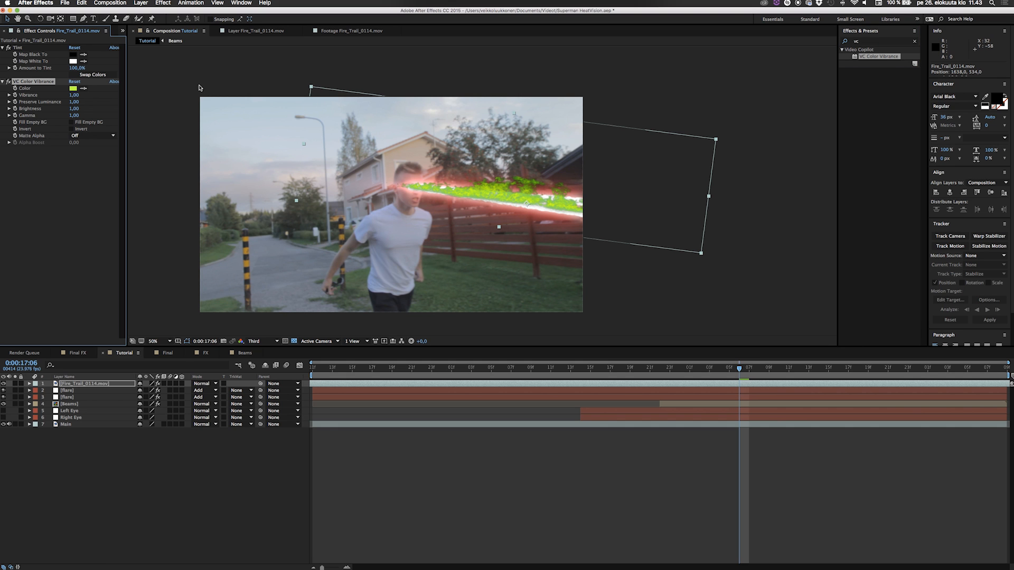
click(83, 88)
click(540, 212)
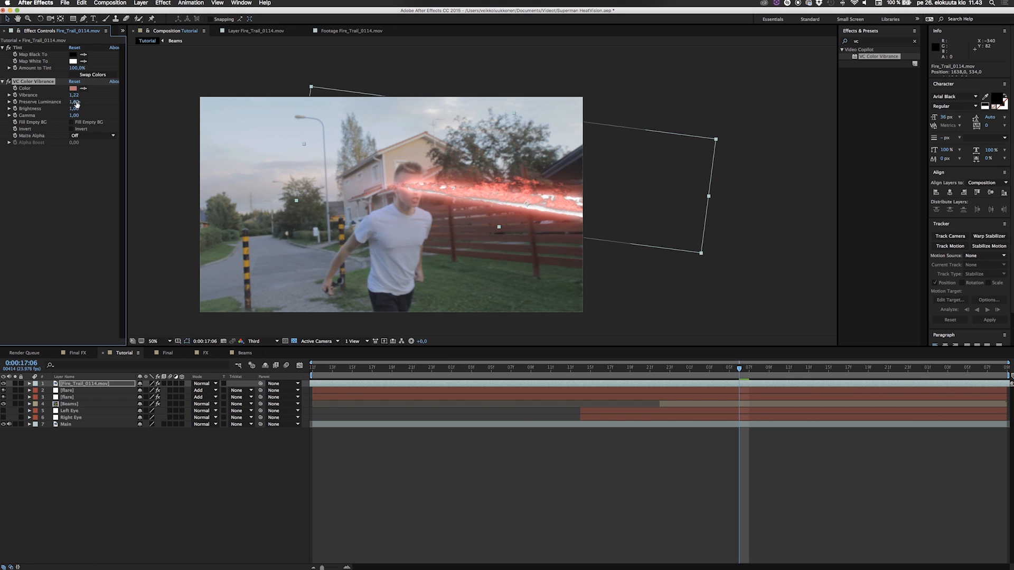
Set the fire layer's VC Color Vibrance brightness and gamma to 1,18 and add the Curves effect.
drag(53, 107, 80, 110)
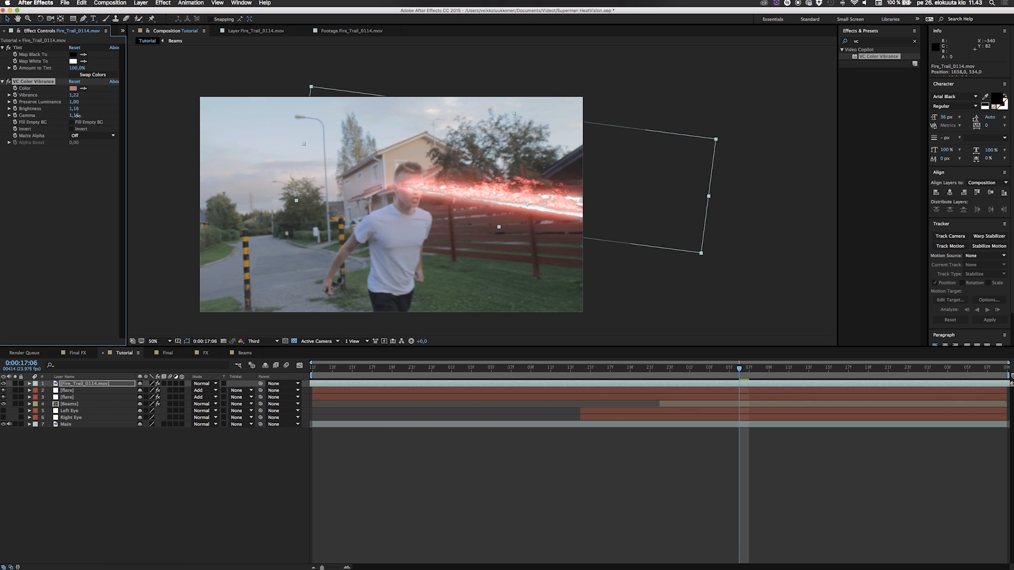
click(871, 42)
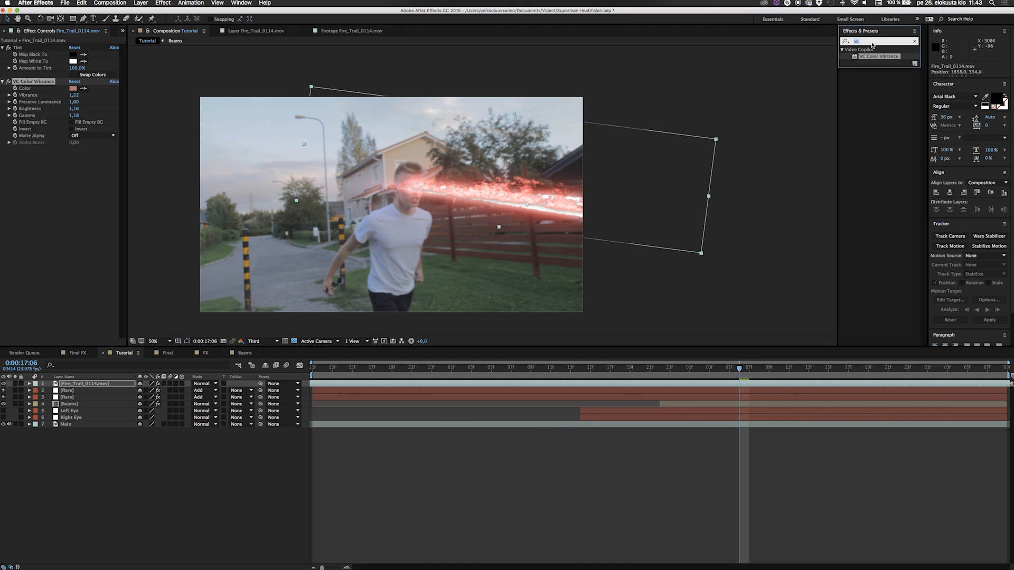
text(curbv)
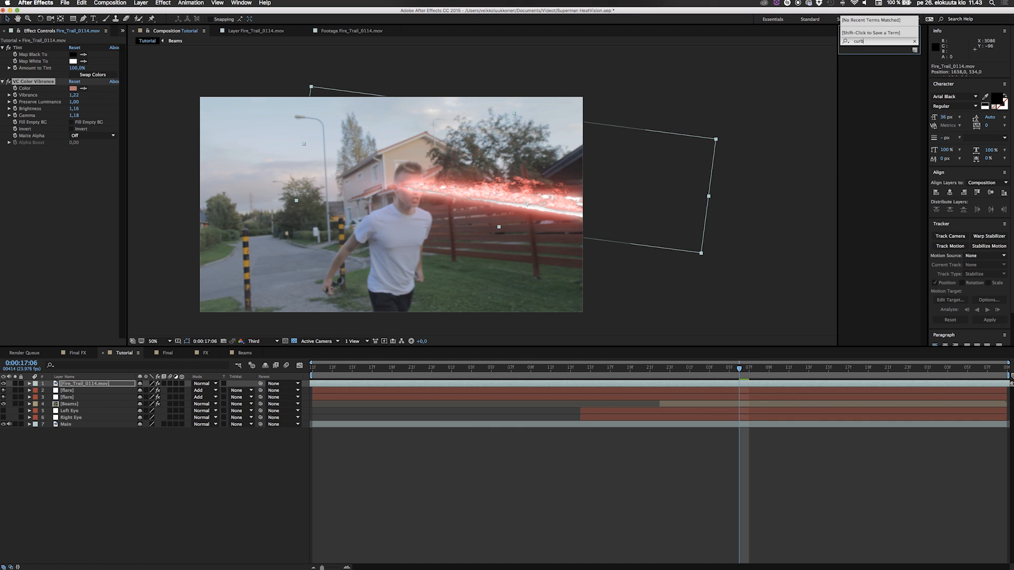
key(BackSpace)
double_click(866, 131)
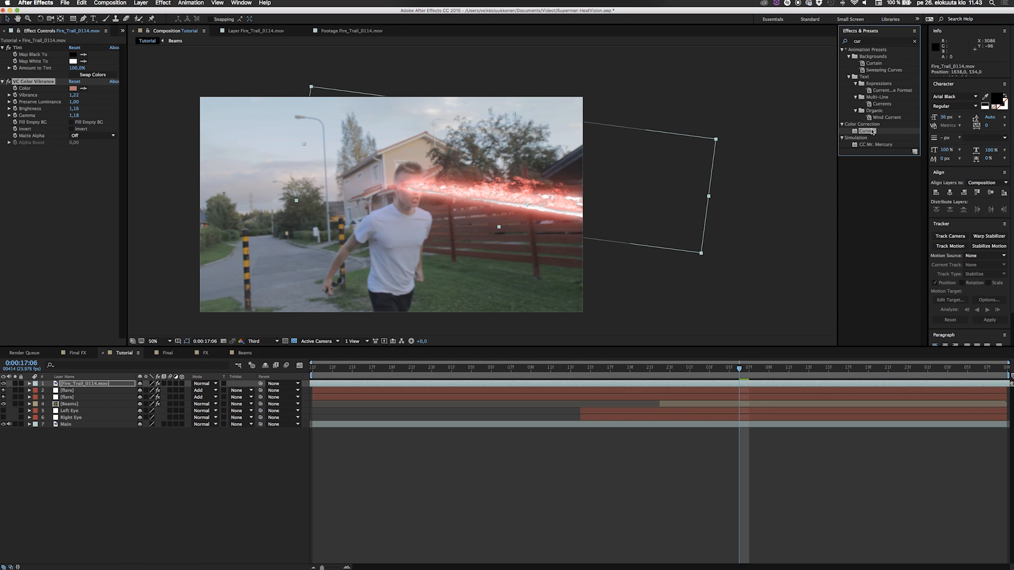
Switch the fire layer's Curves effect to the Alpha channel and bend the curve downward below its middle.
click(87, 156)
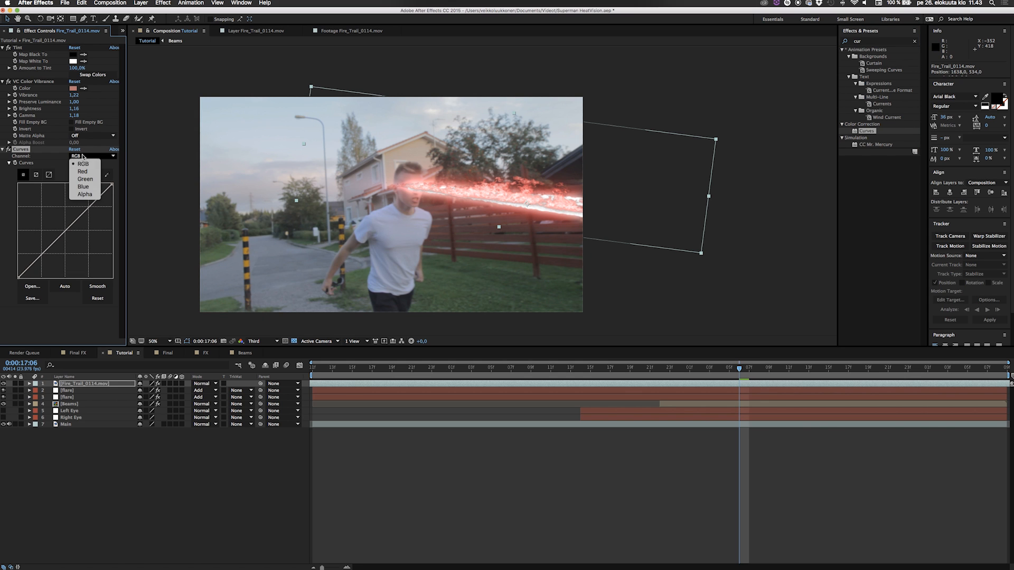
click(84, 194)
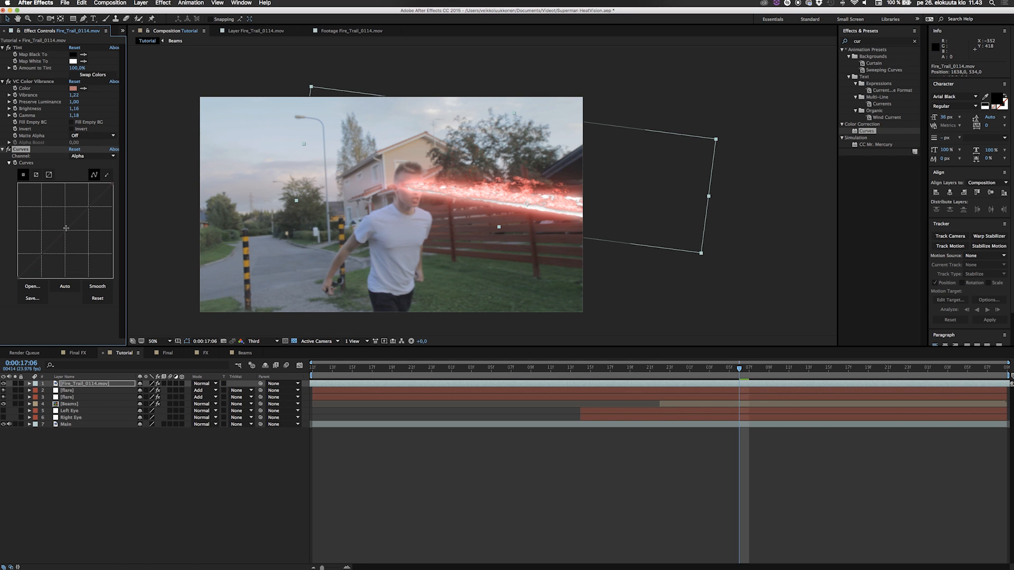
drag(71, 235, 79, 244)
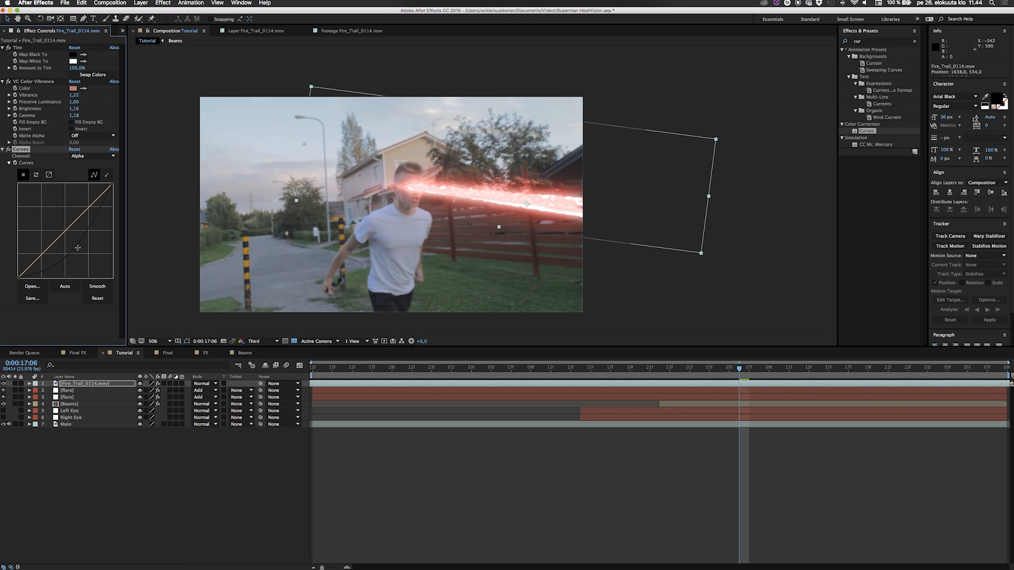
drag(78, 248, 72, 253)
key(super+z)
key(super+z)
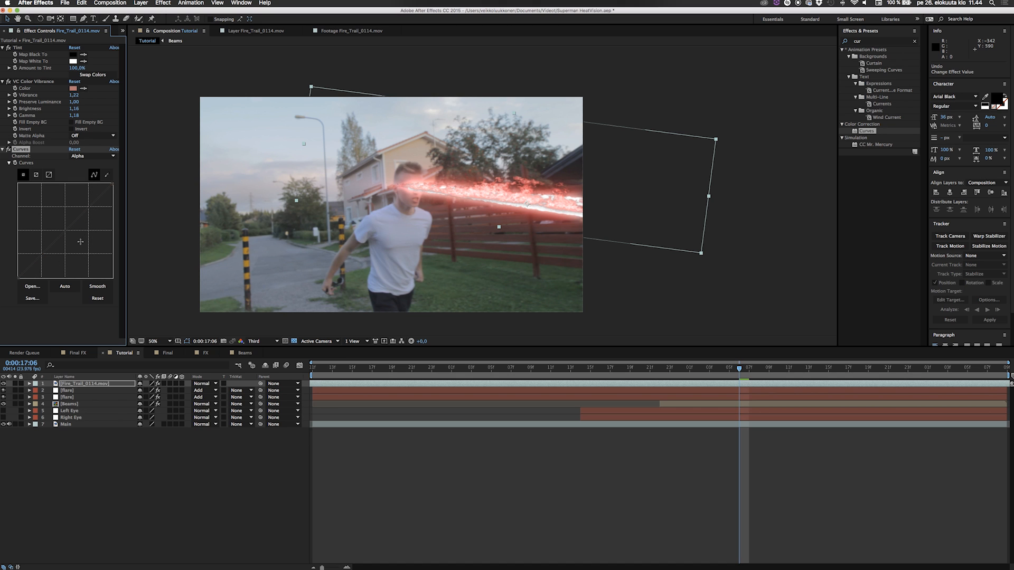
click(80, 249)
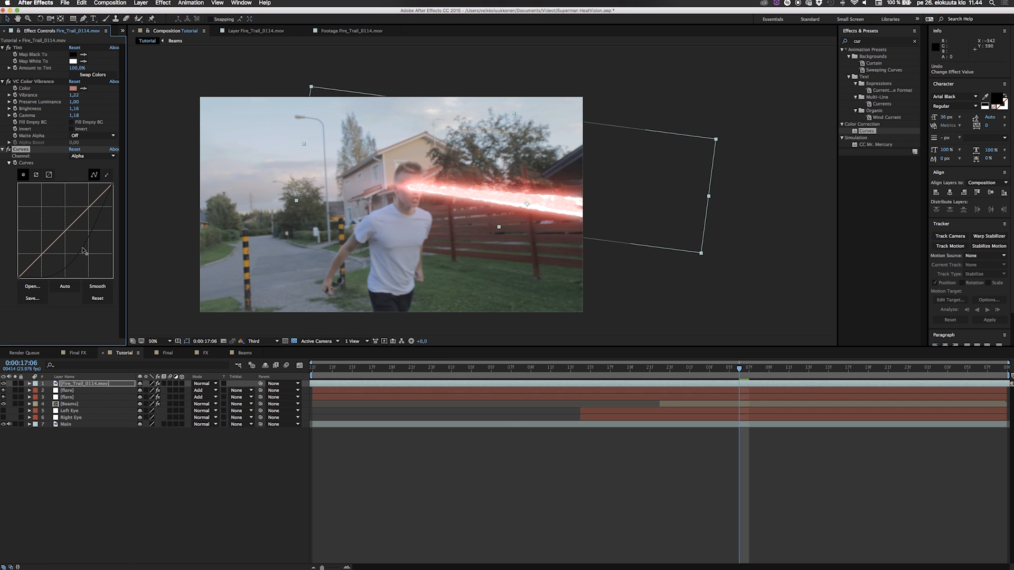
Move the Fire_Trail_0114.mov layer below the Beams layer and parent it to Left Eye.
click(110, 387)
drag(111, 389, 91, 408)
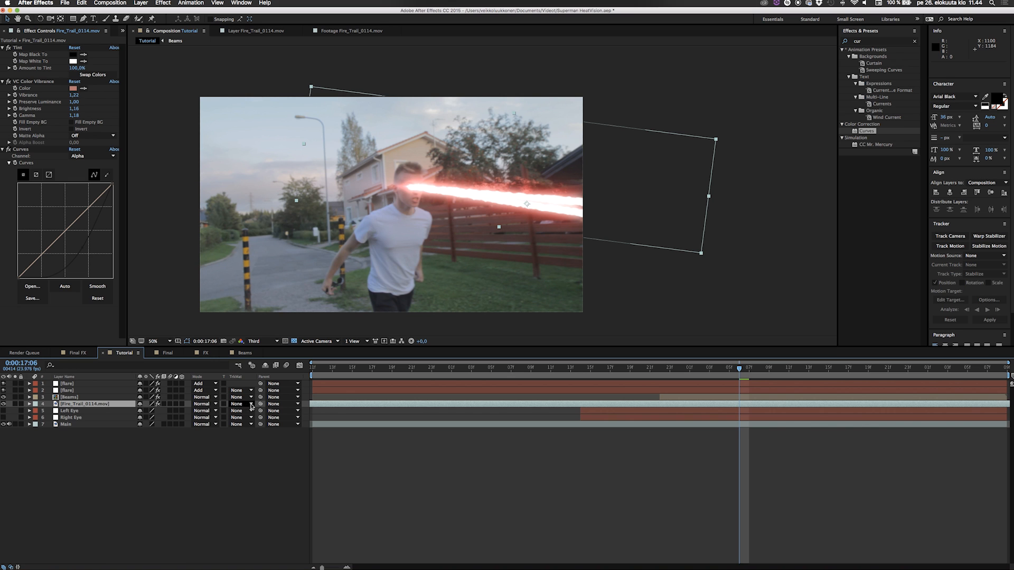
drag(260, 404, 83, 413)
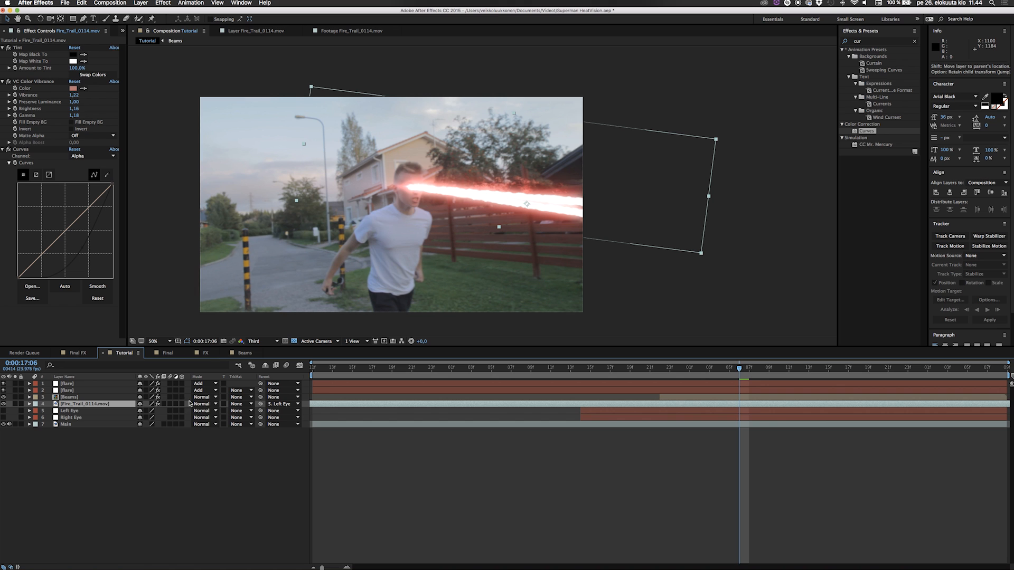
Play the shot from 0:00:16:22 to check how the fire follows the moving head.
click(656, 374)
key(space)
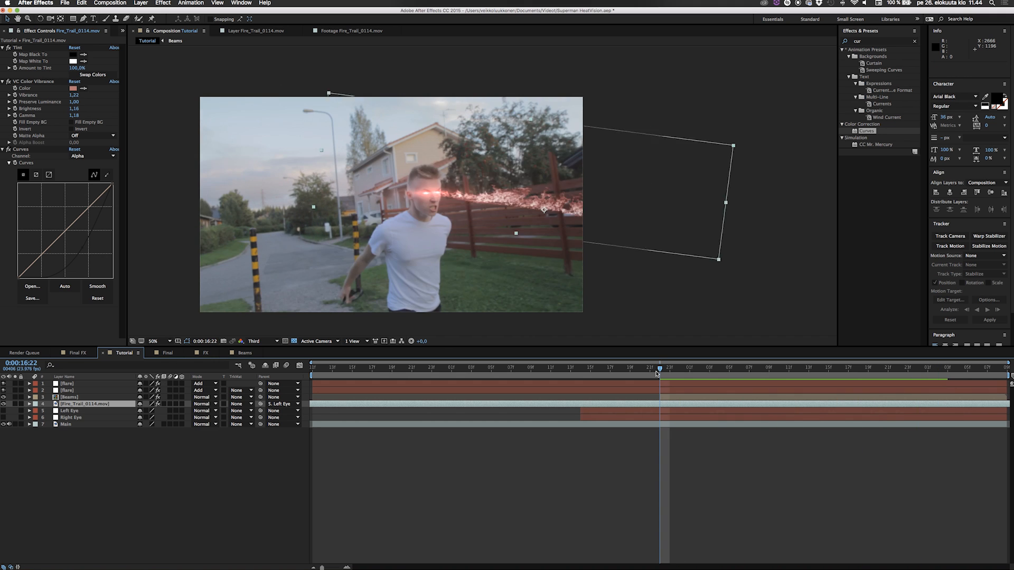
key(space)
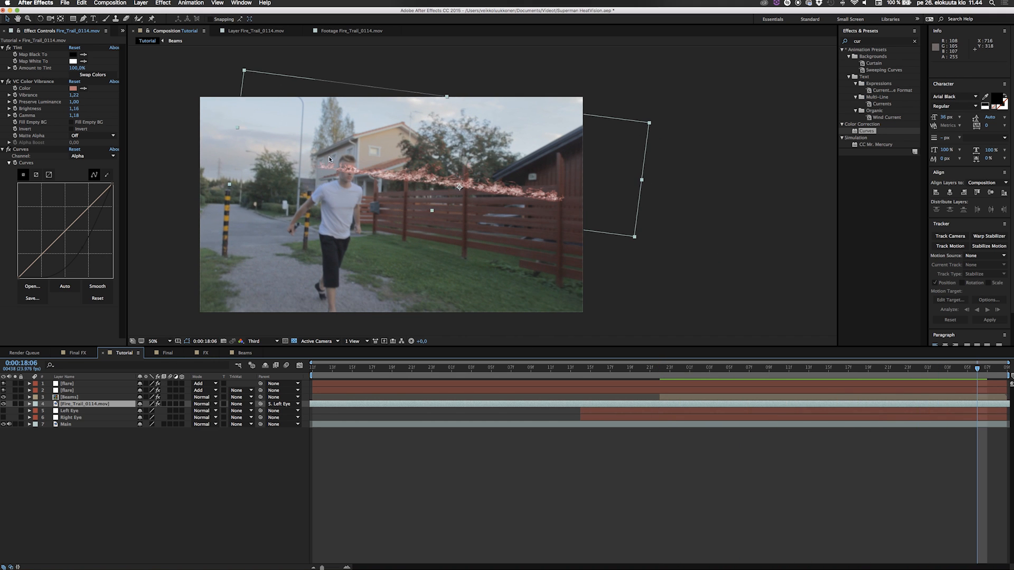
At 0:00:17:07, stretch the fire layer vertically to a scale of 50%, 29%.
key(Page_Up)
drag(668, 369, 749, 369)
drag(510, 114, 511, 106)
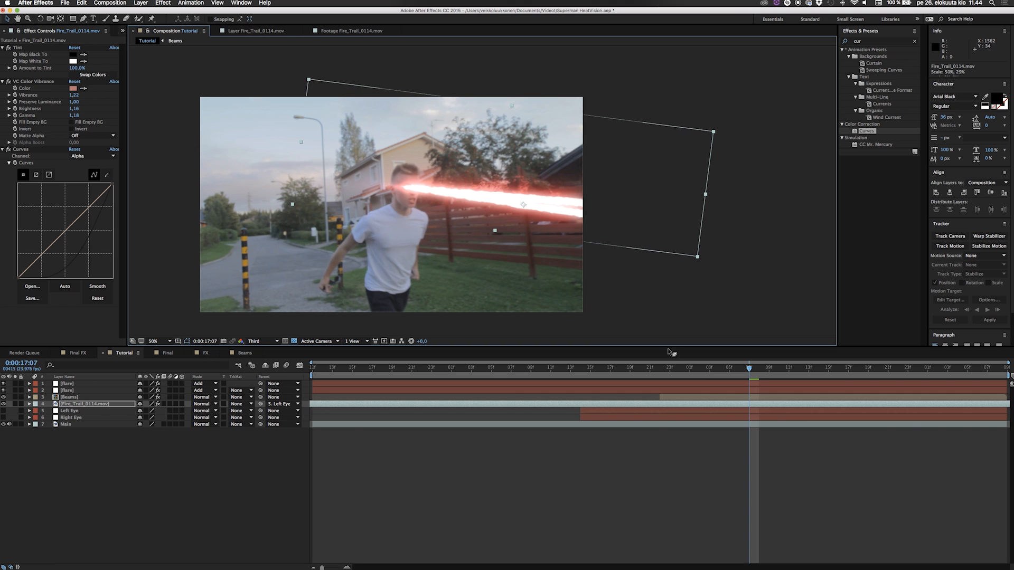
Split the fire layer at 0:00:16:22 and delete the part before that frame.
click(659, 369)
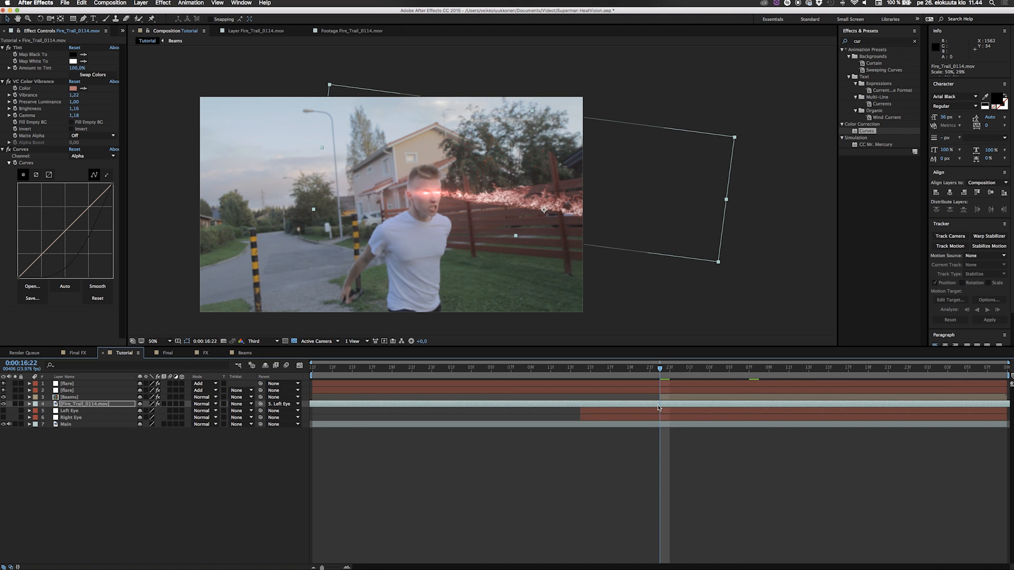
key(ctrl+shift+d)
click(640, 412)
key(Delete)
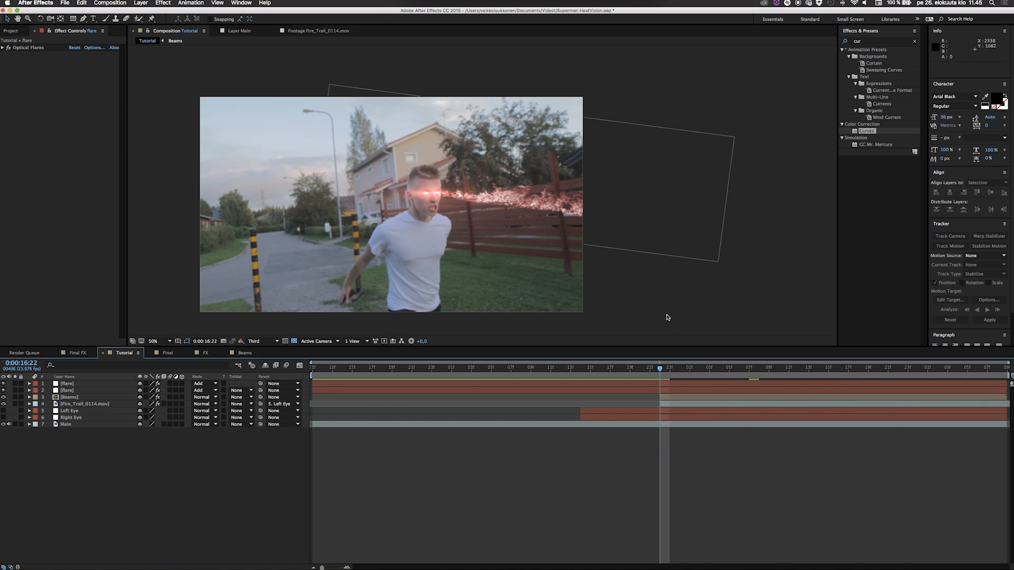
Open the fire layer in a new second viewer at 25% zoom, beside the Tutorial composition.
mouse_move(660, 372)
mouse_down()
mouse_move(878, 375)
mouse_move(660, 369)
mouse_up()
double_click(75, 404)
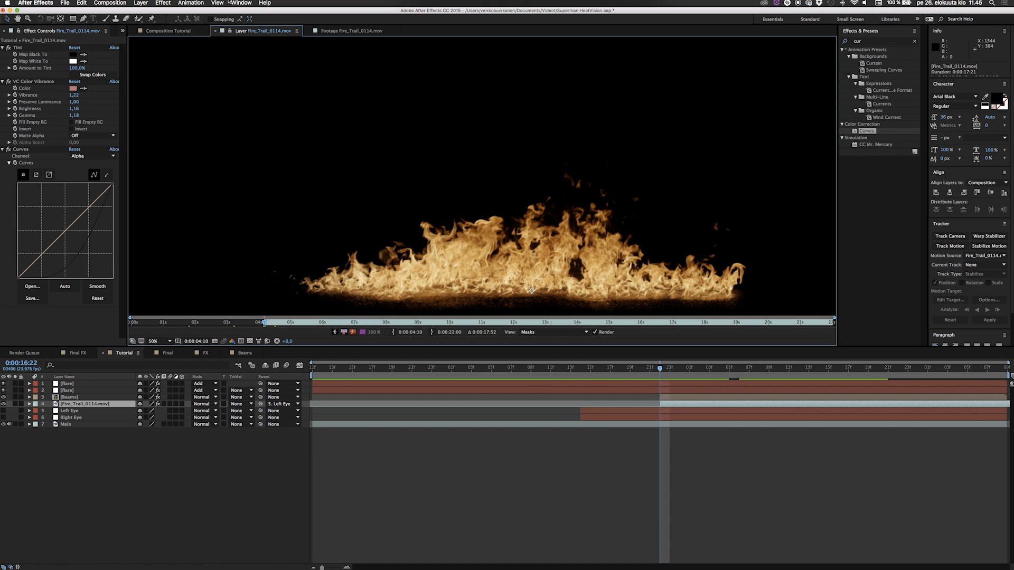
click(192, 2)
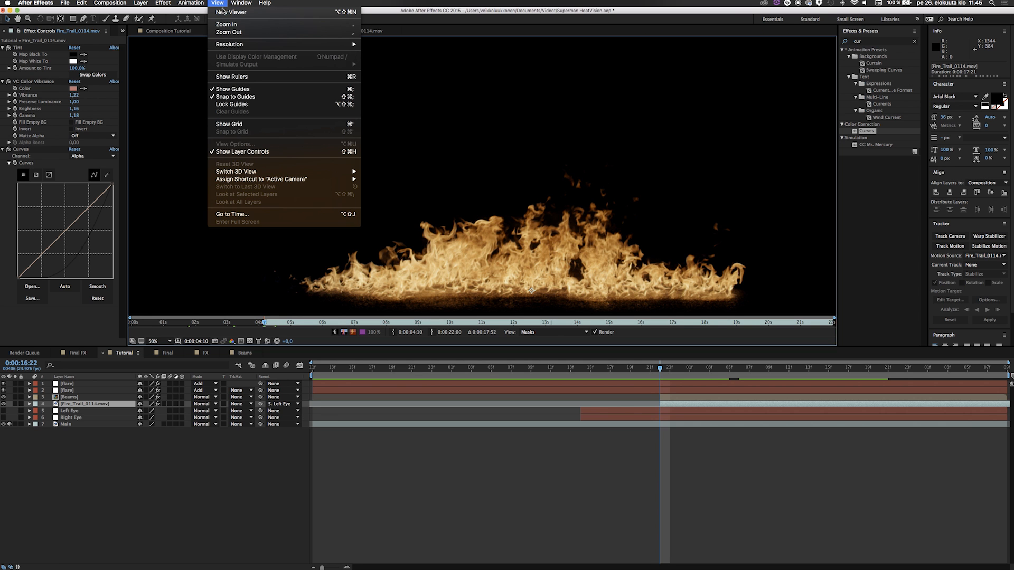
click(221, 13)
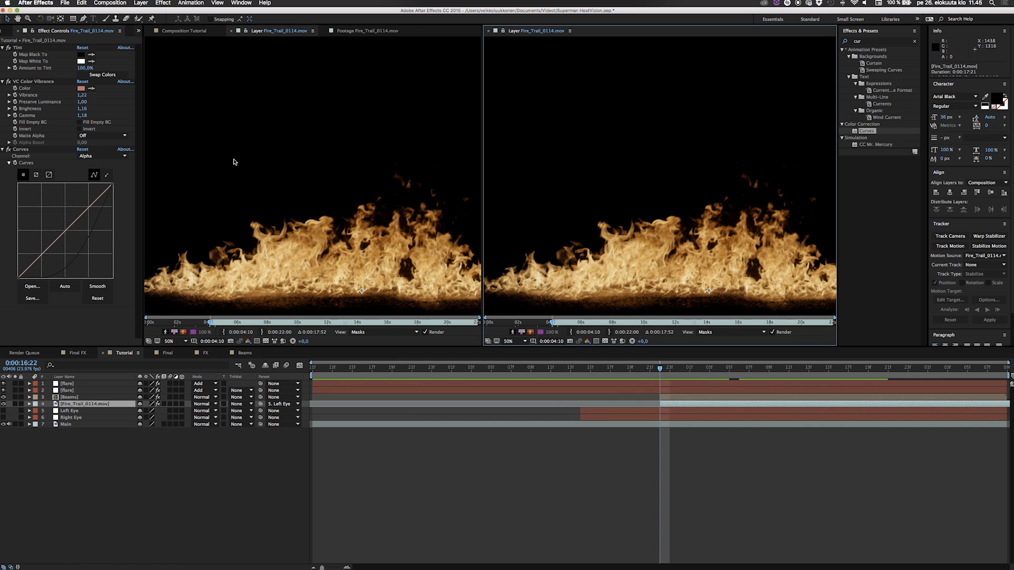
click(185, 31)
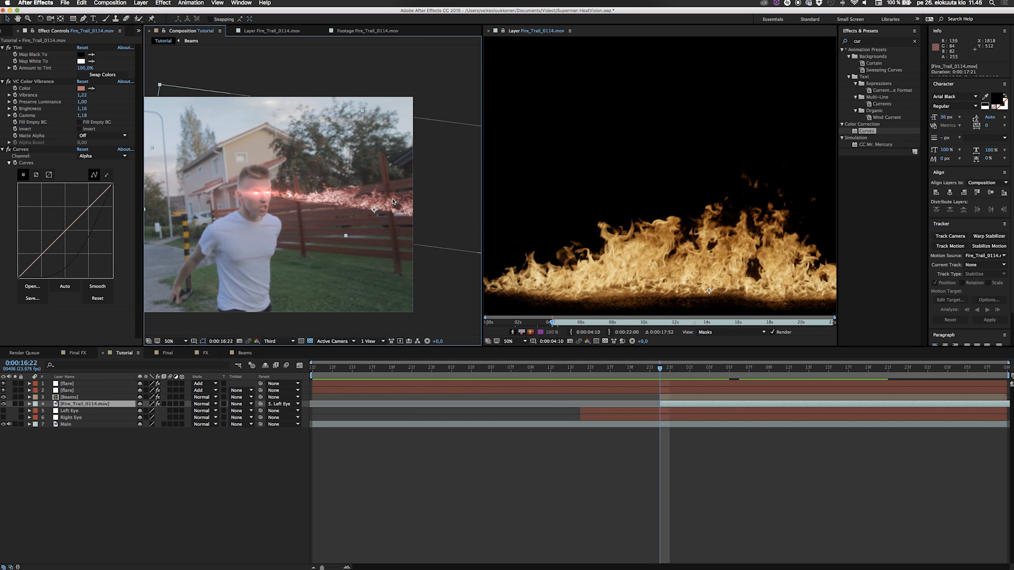
scroll(713, 283, down, 2)
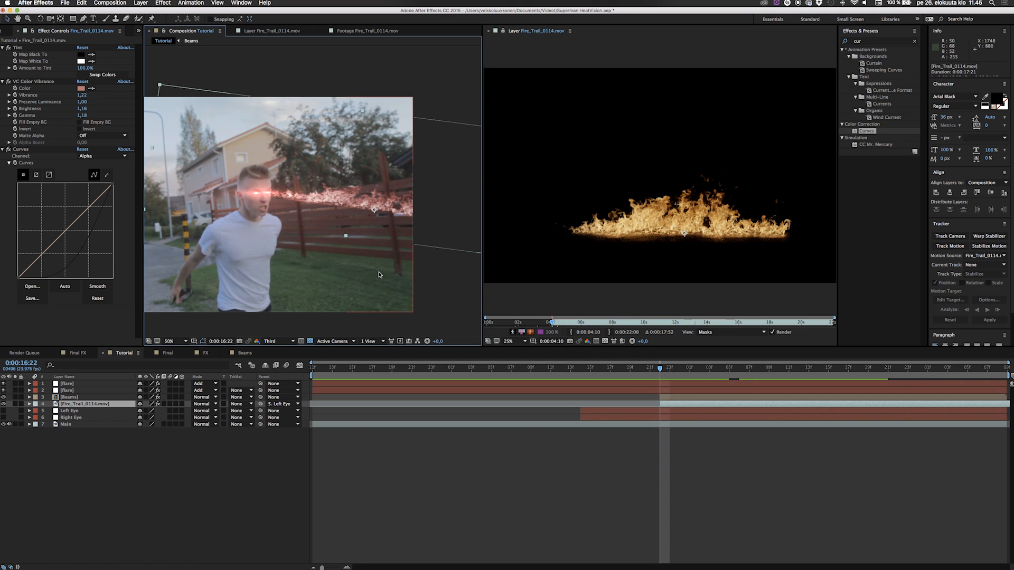
scroll(378, 275, down, 2)
scroll(312, 191, up, 2)
Trim the fire layer's start to 0:00:16:23 and compare the frames around the cut.
click(665, 368)
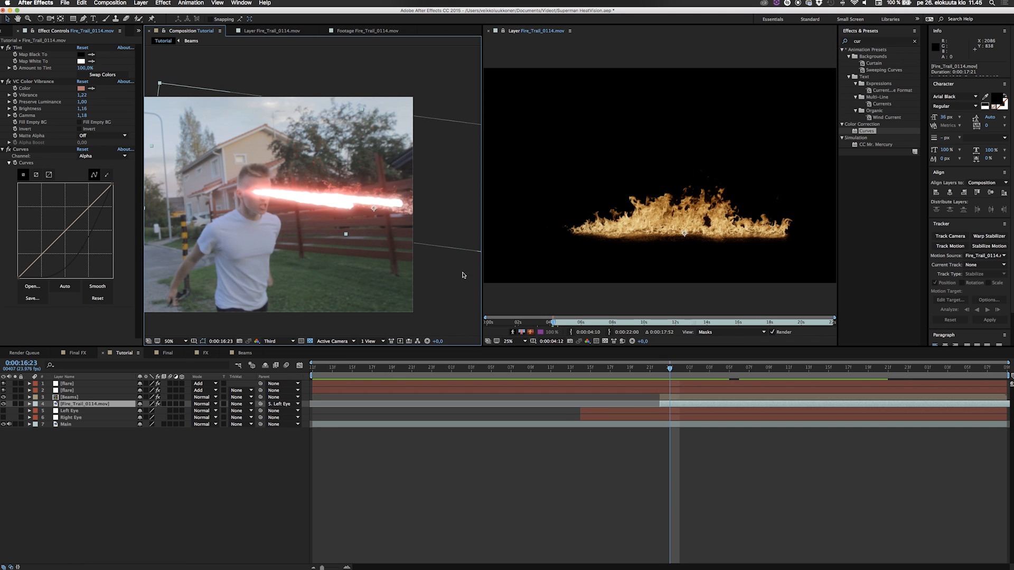
drag(660, 405, 666, 405)
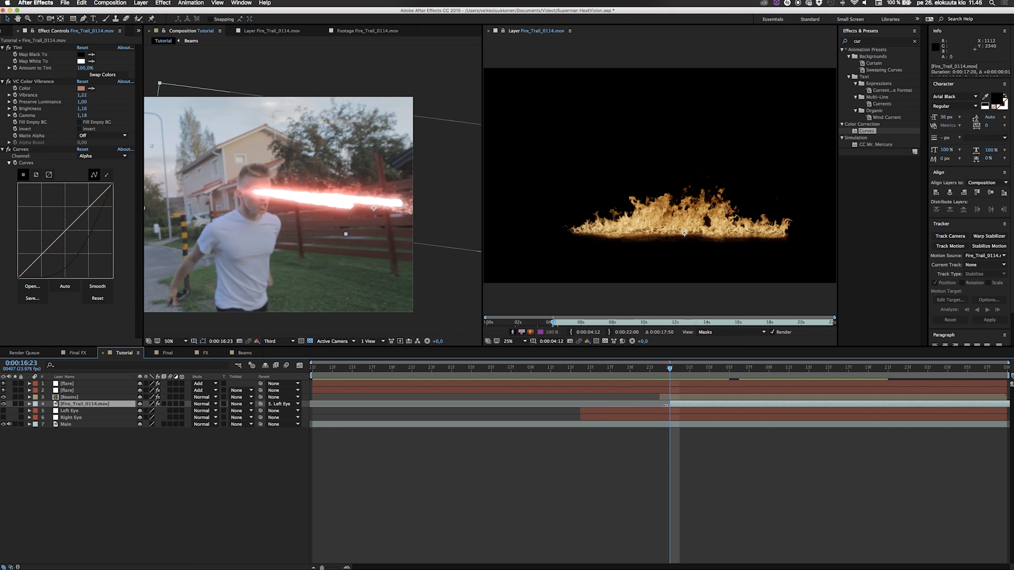
key(Page_Up)
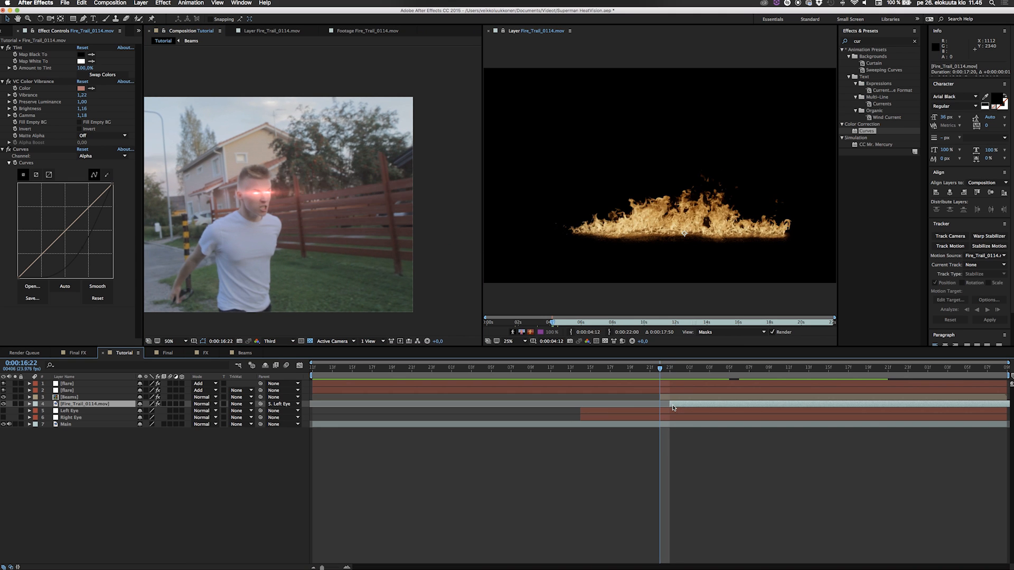
key(Page_Down)
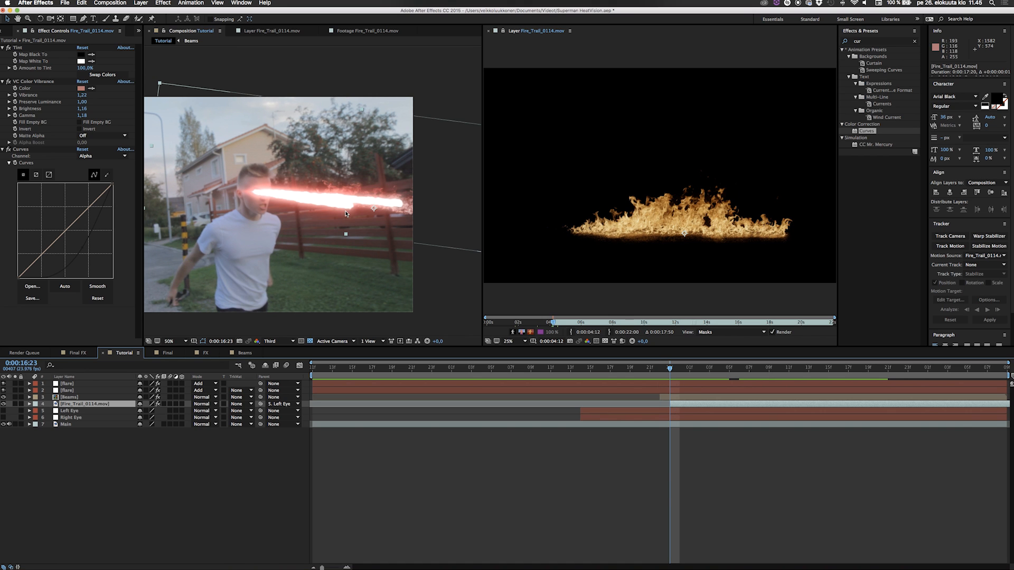
Draw a narrow upright rectangular mask over the left tip of the fire in the layer view and select its right corner points.
click(73, 21)
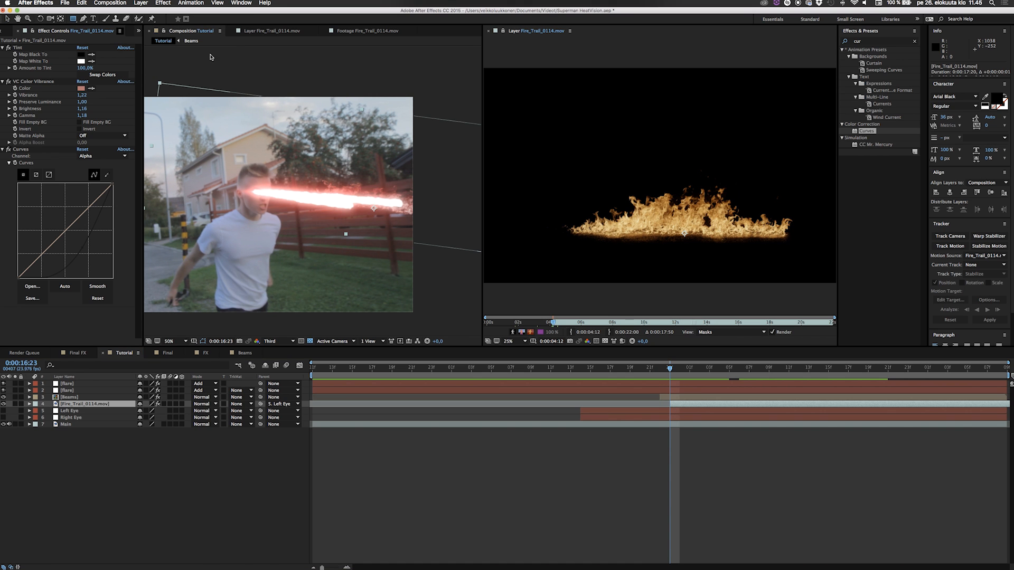
click(552, 171)
drag(566, 223, 576, 252)
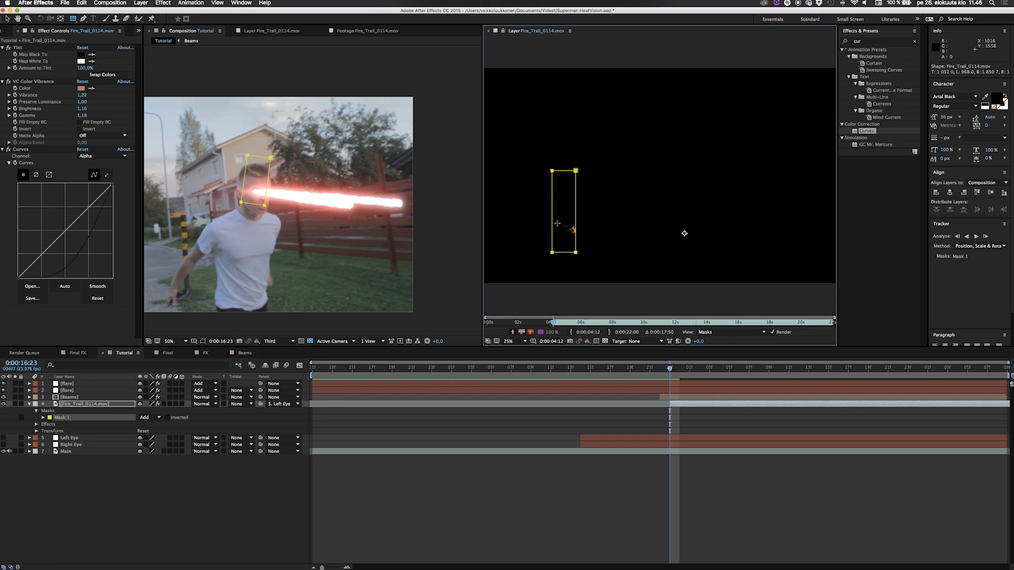
key(v)
drag(593, 155, 568, 273)
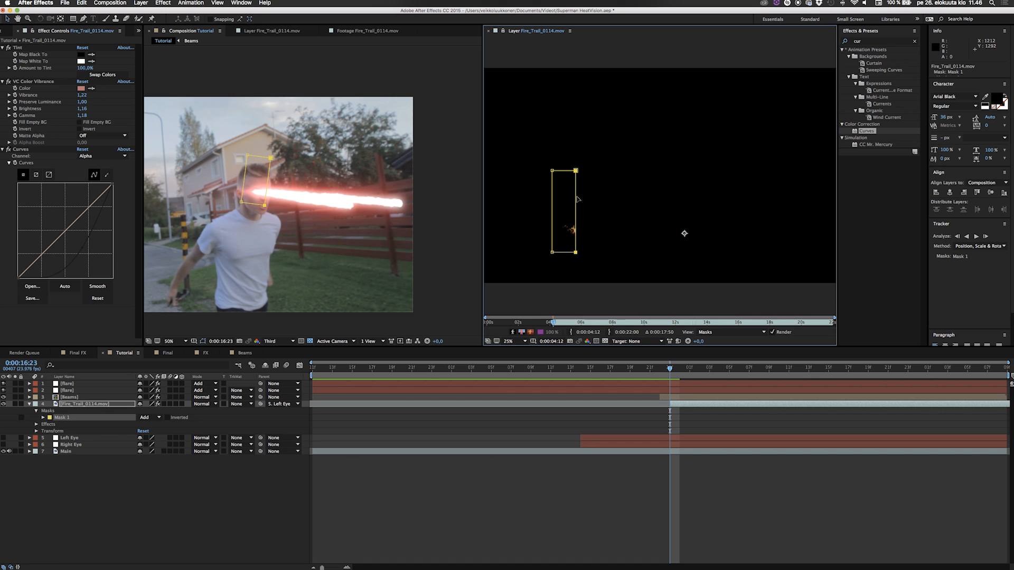
Add a Mask Path keyframe at 0:00:16:23 and shift it one frame earlier to 0:00:16:22.
key(m)
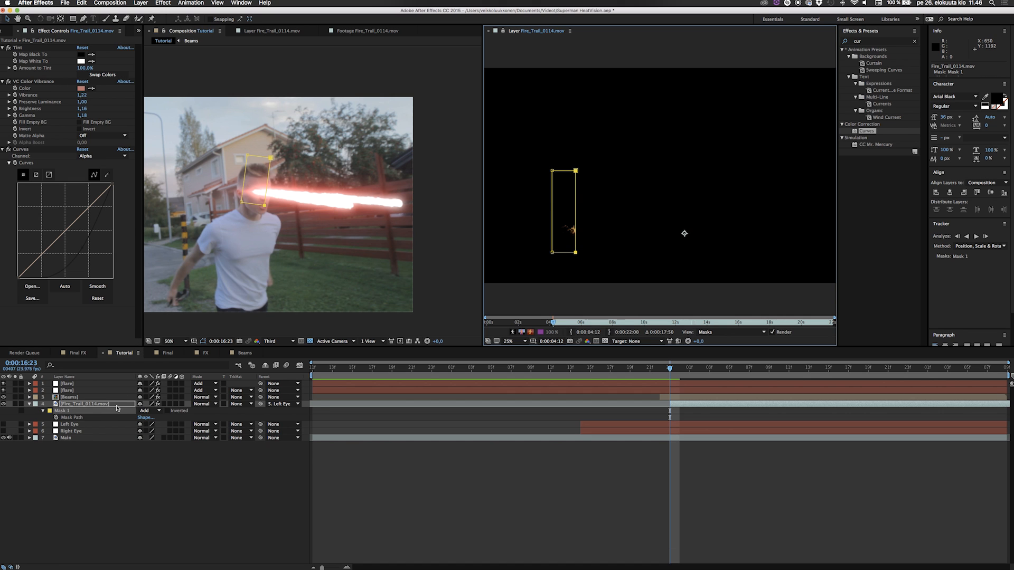
click(56, 417)
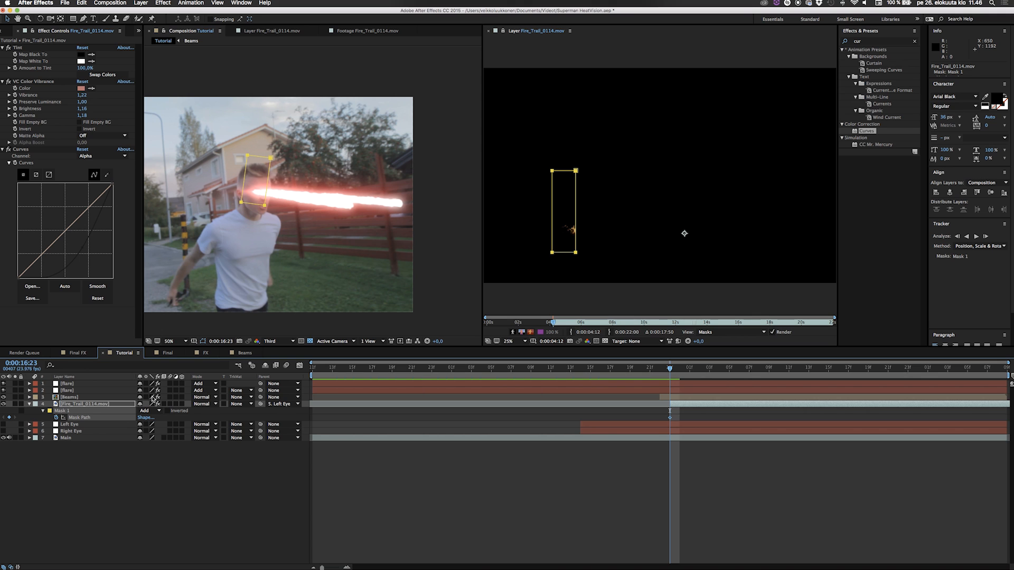
key(Page_Down)
key(Page_Up)
key(Page_Up)
key(Page_Down)
drag(669, 418, 665, 419)
Widen the mask's right side to the beam's tip at 0:00:16:23 and well past the whole fire at 0:00:17:00.
drag(283, 147, 261, 221)
drag(599, 158, 710, 264)
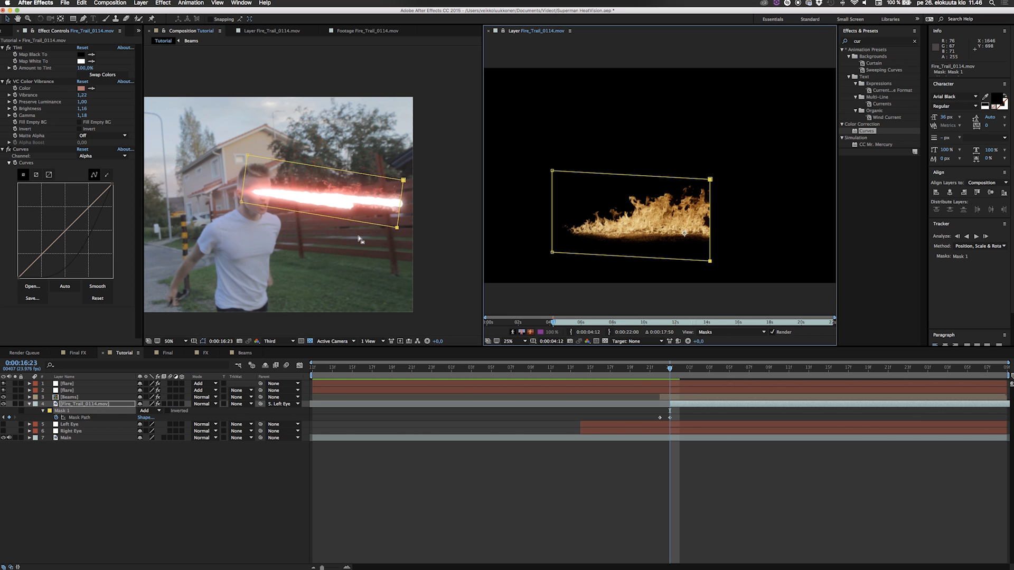
key(Page_Down)
drag(397, 228, 538, 244)
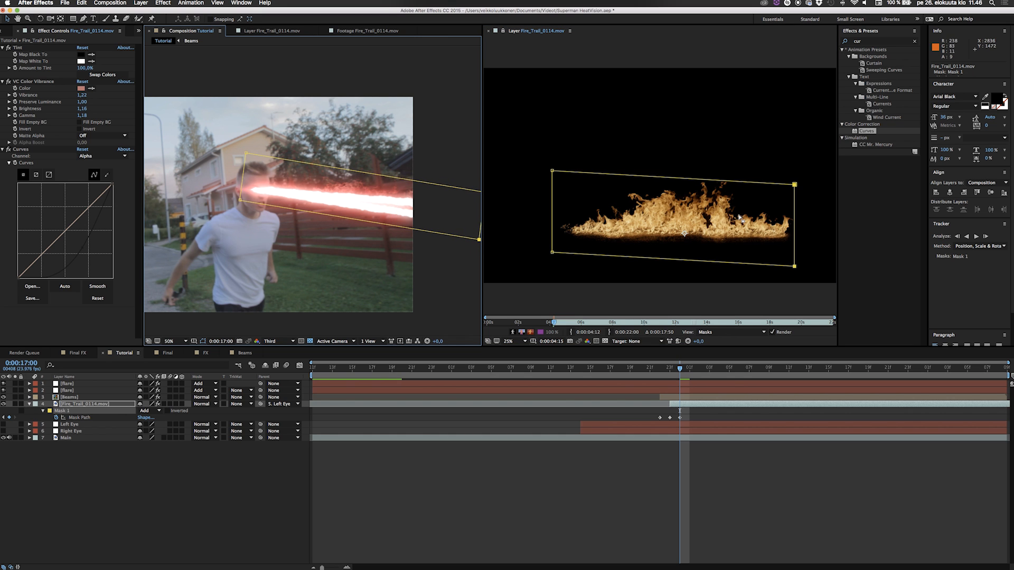
click(796, 184)
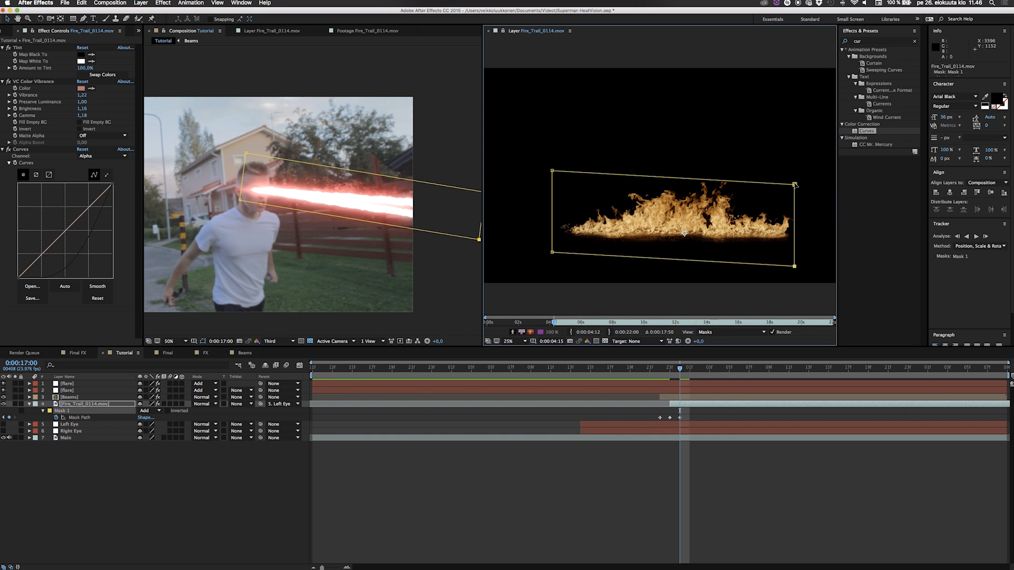
drag(795, 184, 822, 164)
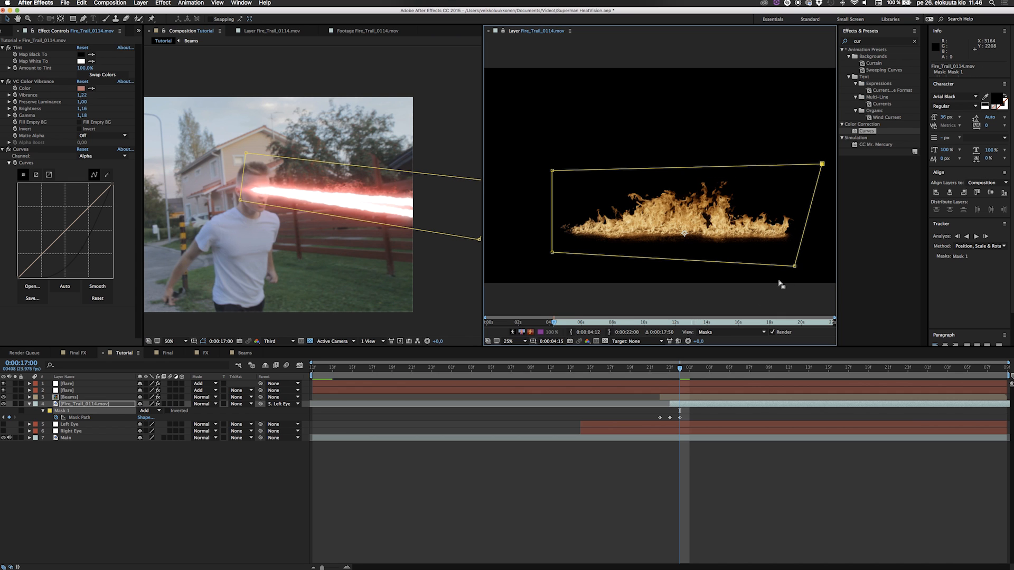
drag(832, 265, 832, 272)
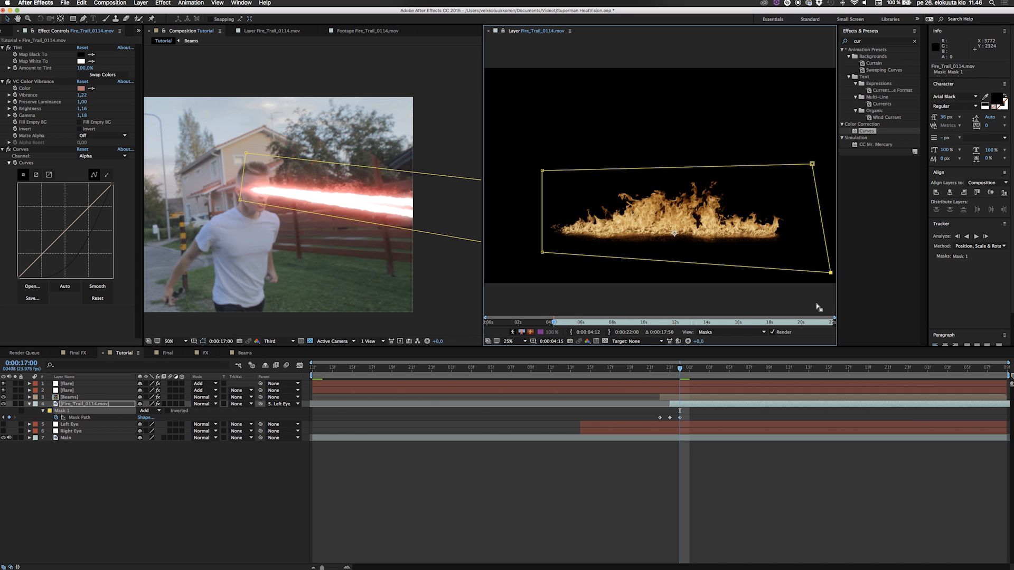
Preview the masked fire reveal along the beam from 0:00:16:19.
click(630, 369)
key(space)
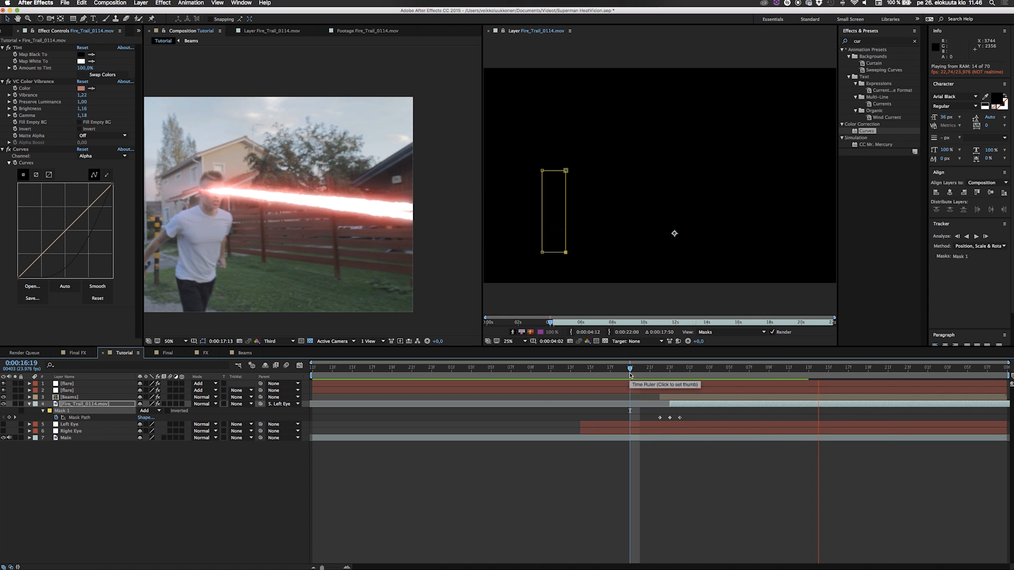
key(space)
key(space)
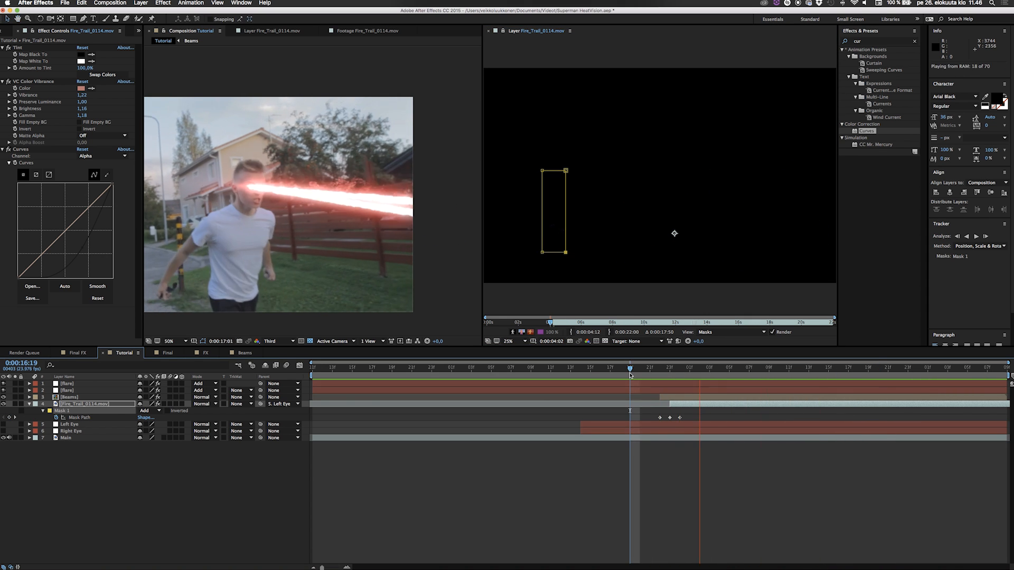
key(space)
Add a Mask Path keyframe at 0:00:17:10 and move the mask's left edge slightly inward over the fire at 0:00:18:01.
drag(660, 372, 780, 399)
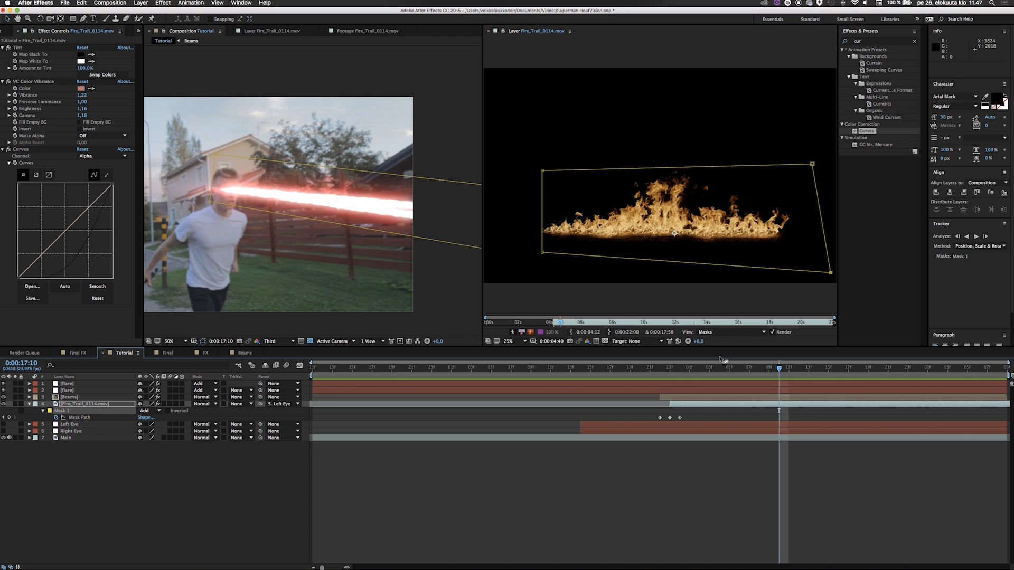
click(9, 417)
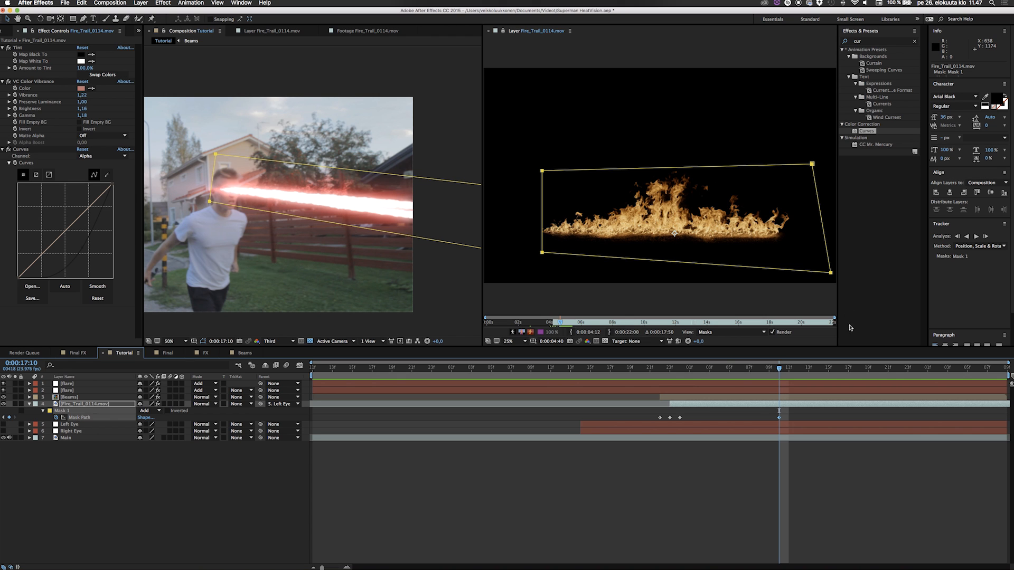
key(space)
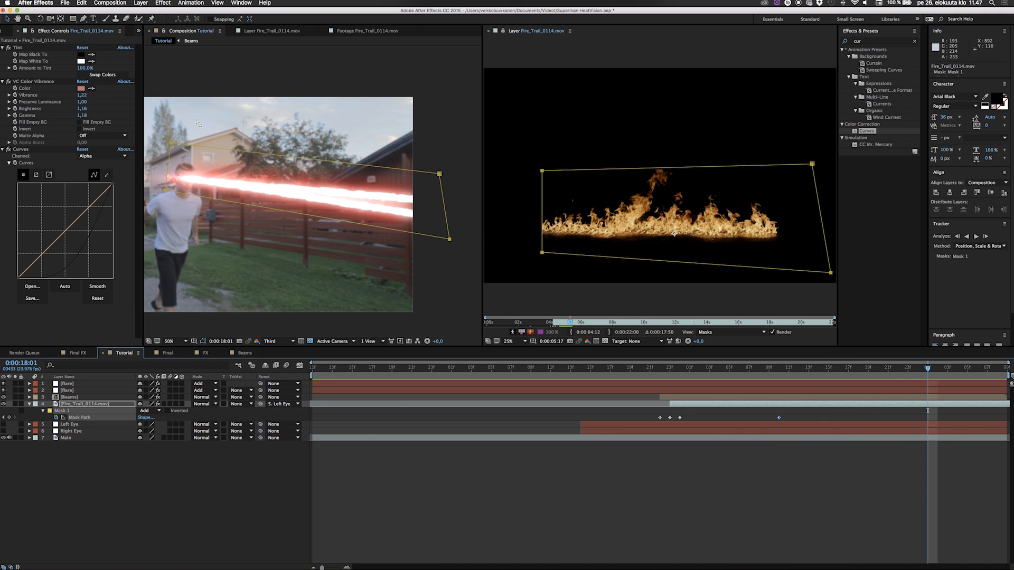
drag(528, 146, 558, 257)
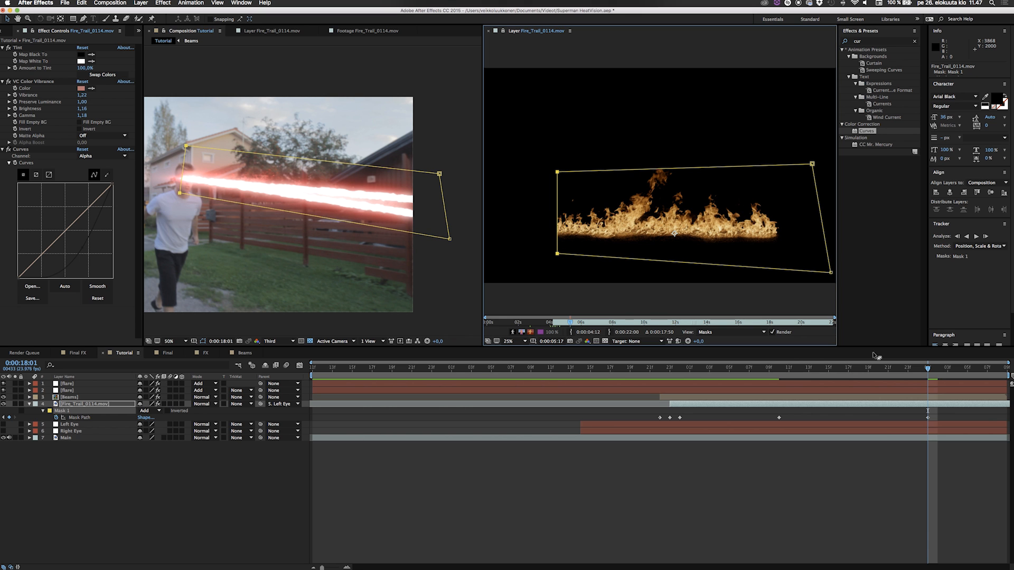
Preview the mask's left-edge animation from 0:00:17:07.
click(752, 367)
key(space)
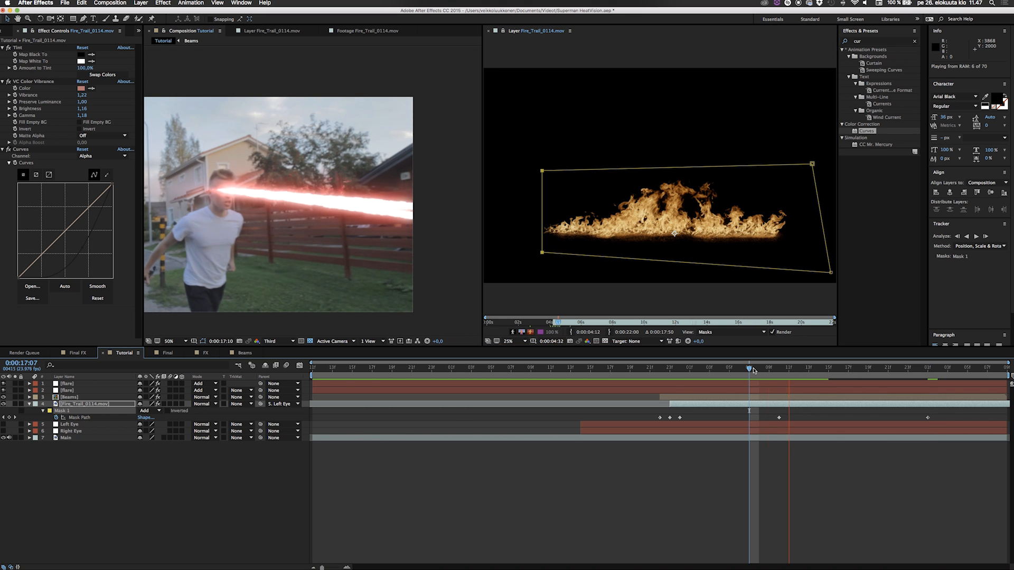
key(space)
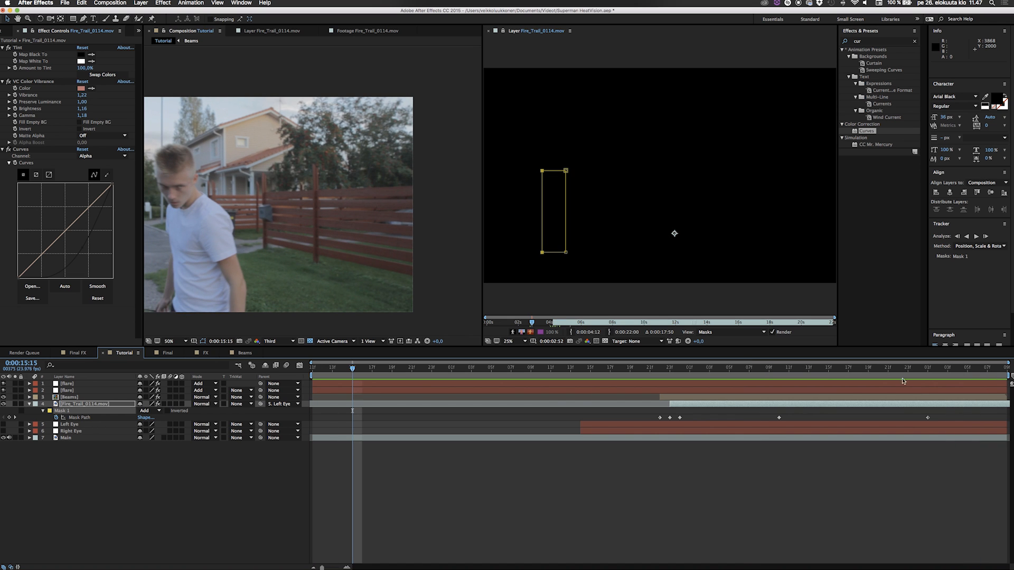
Keyframe the fire layer's alpha Curves at 0:00:18:01 and pull the curve down at 0:00:18:05 to fade the fire out.
click(924, 374)
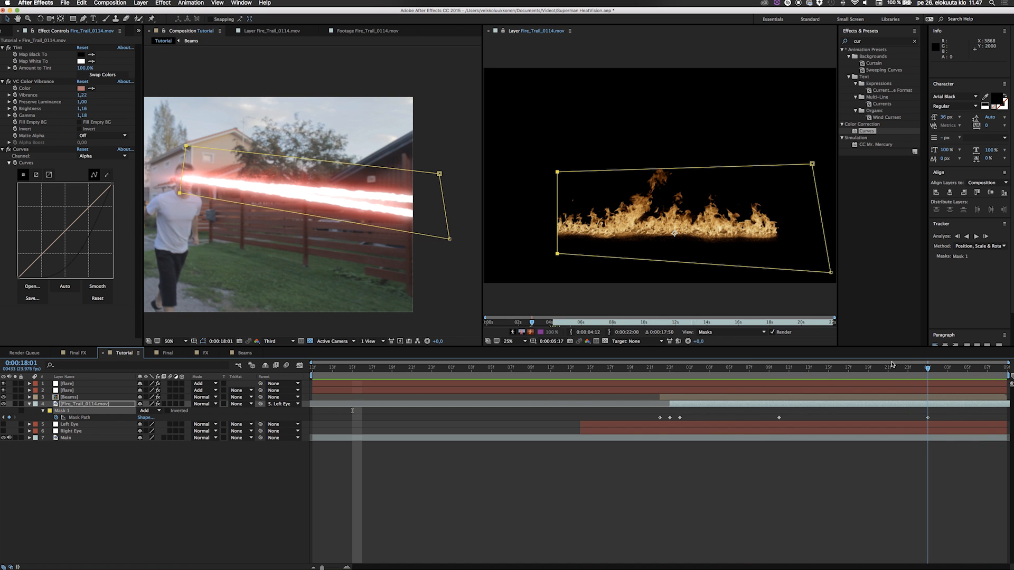
click(21, 149)
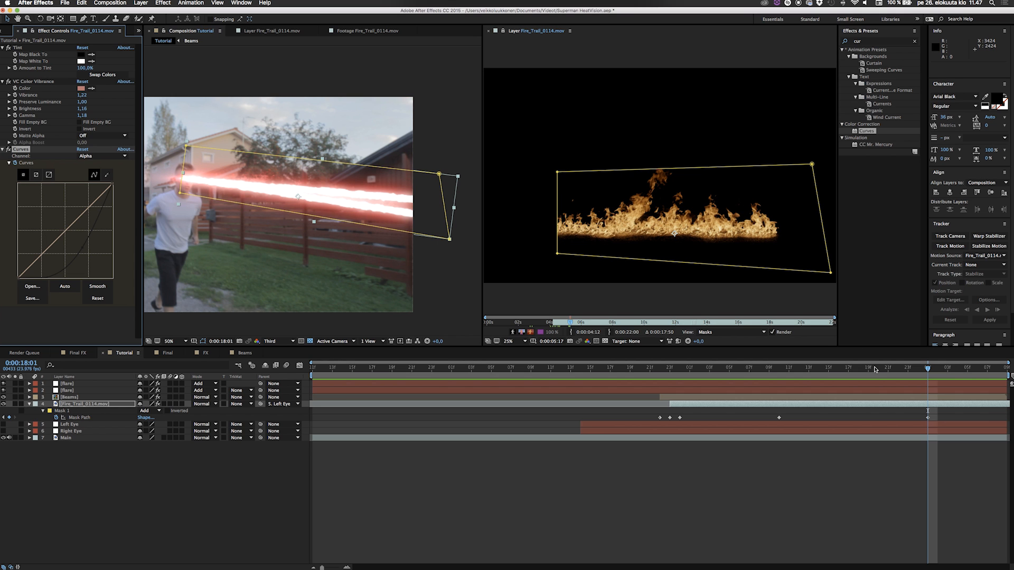
key(u)
key(u)
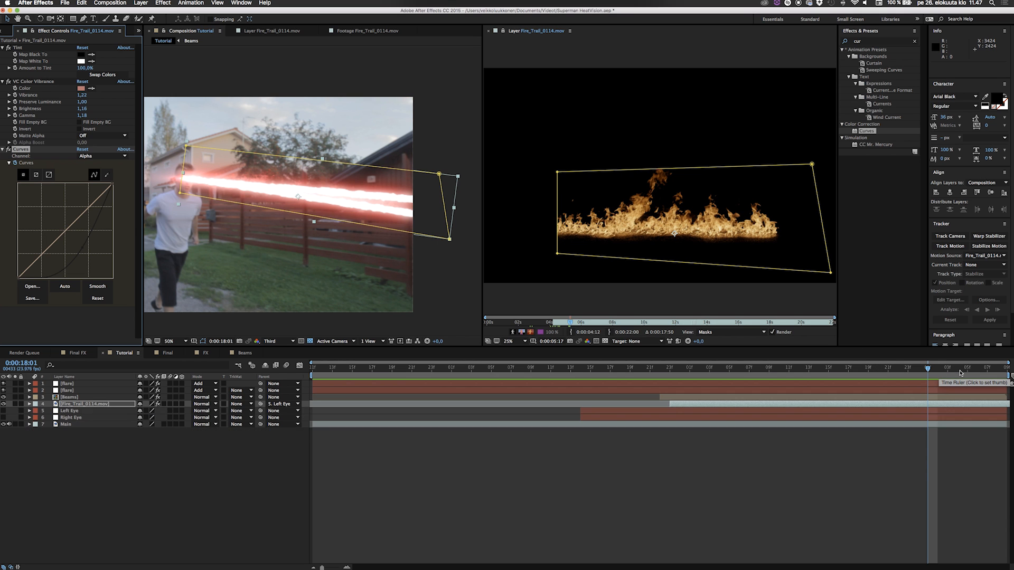
drag(926, 376, 968, 373)
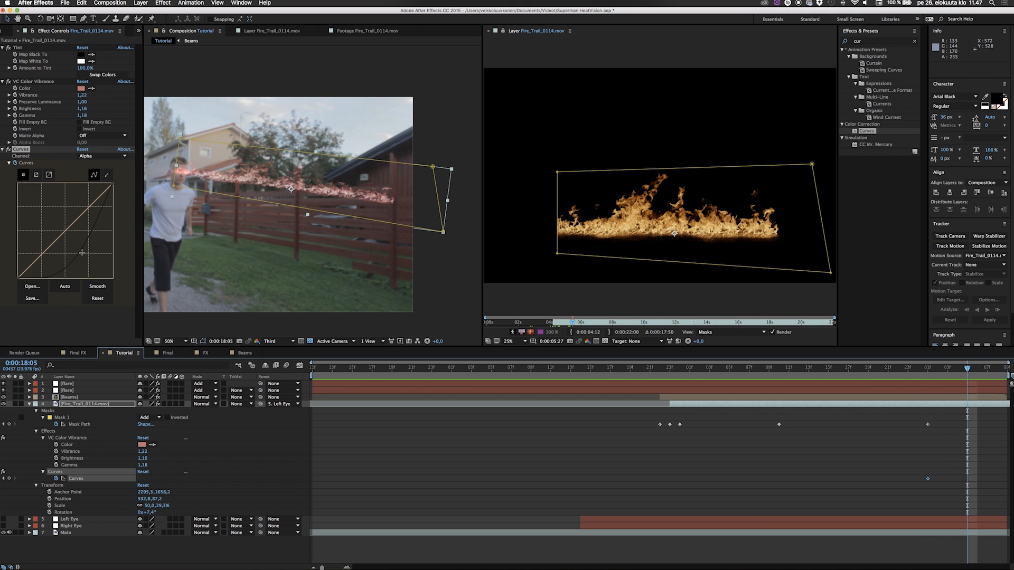
drag(82, 248, 108, 268)
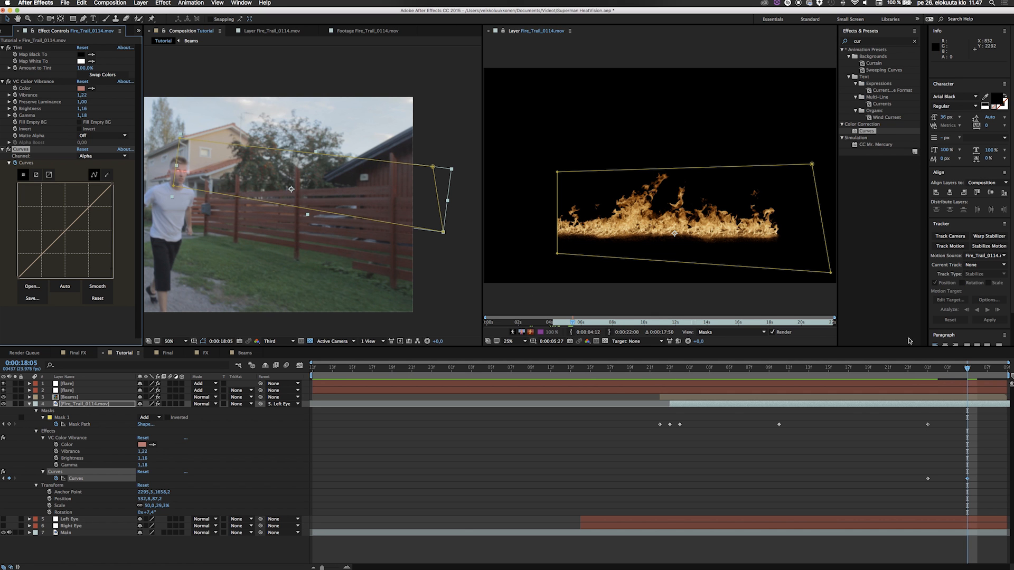
Review the fire's fade-out, move the first Curves keyframe to 0:00:18:03 and preview the new timing.
click(917, 370)
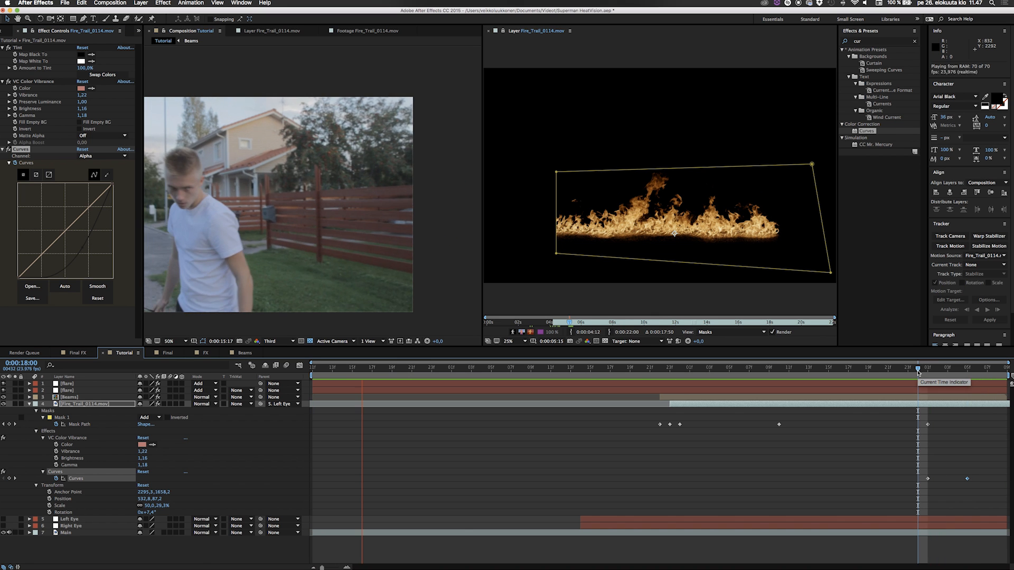
drag(917, 372, 962, 375)
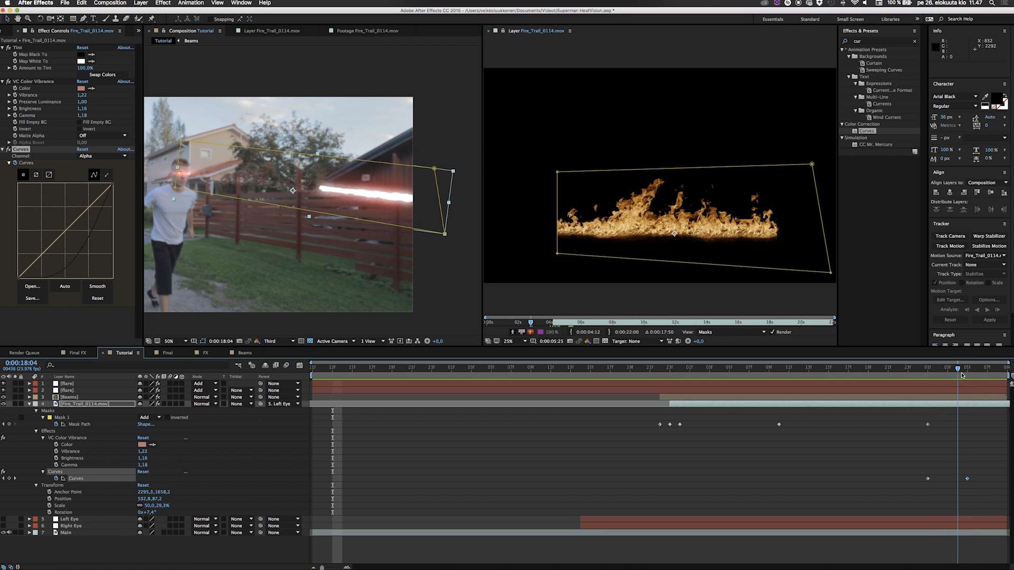
drag(928, 479, 949, 480)
click(882, 368)
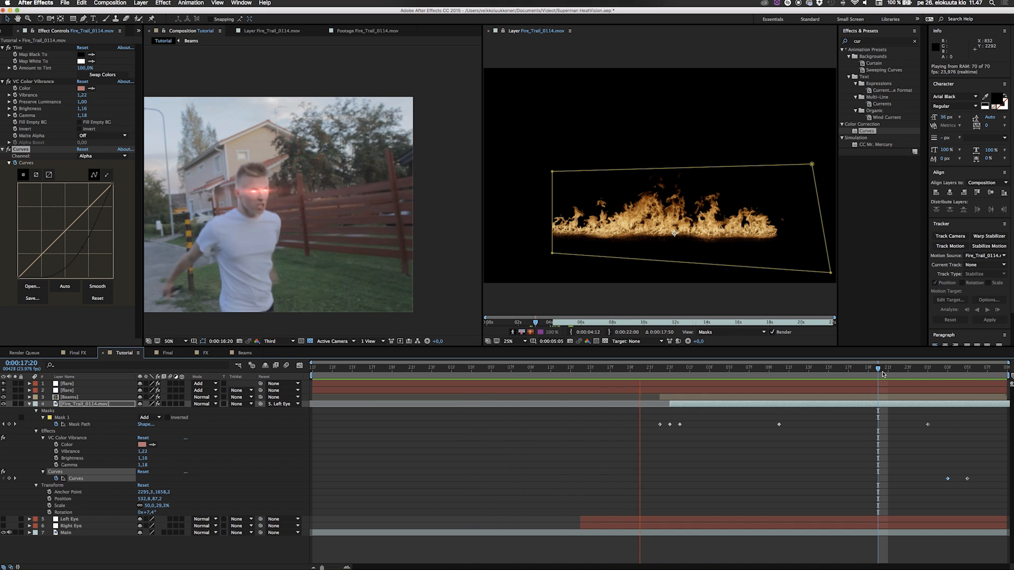
key(space)
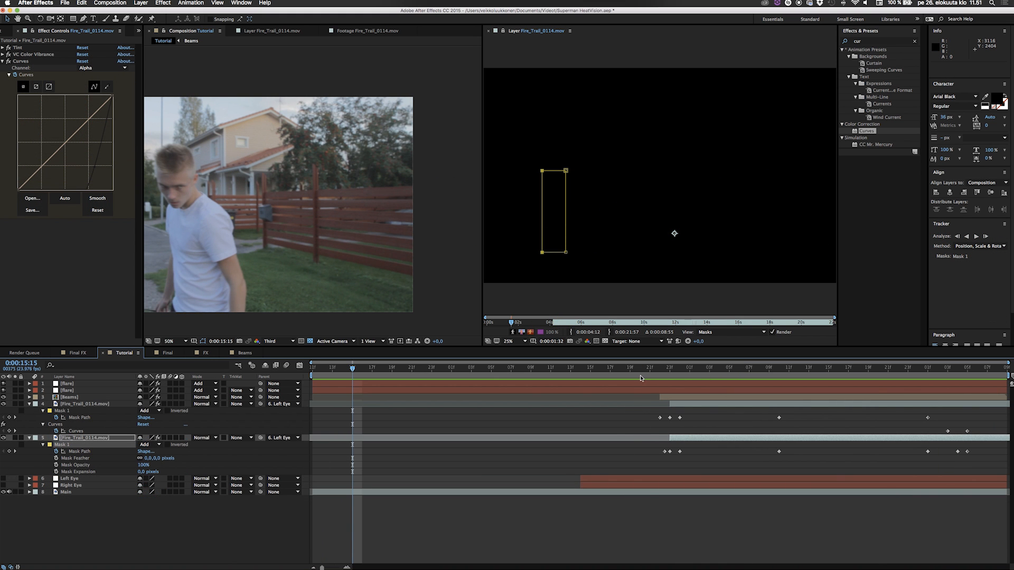
Preview the heat vision shot repeatedly from about 0:00:16:20 to examine how the two fire layers follow the beam.
click(640, 378)
key(space)
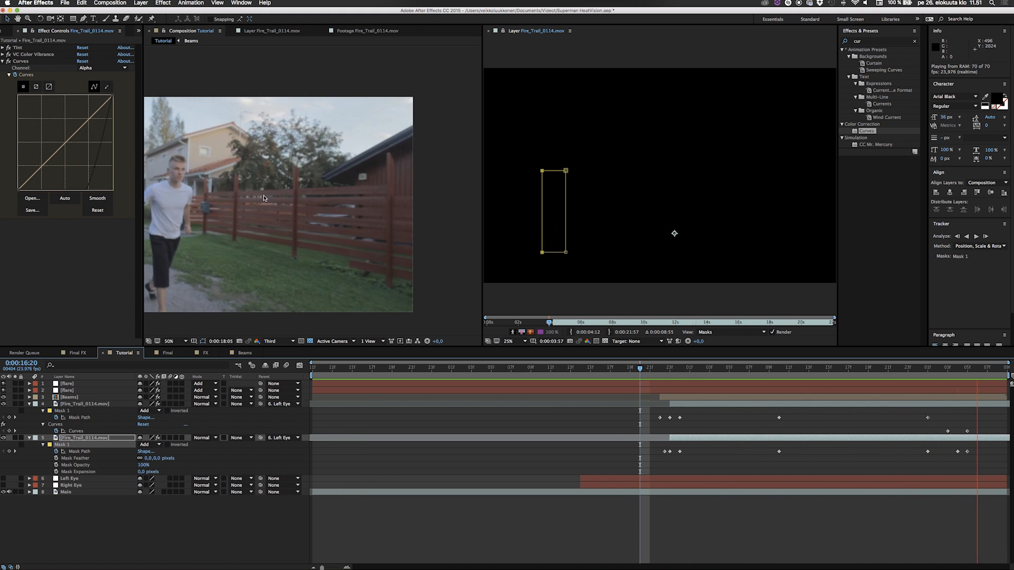
click(630, 375)
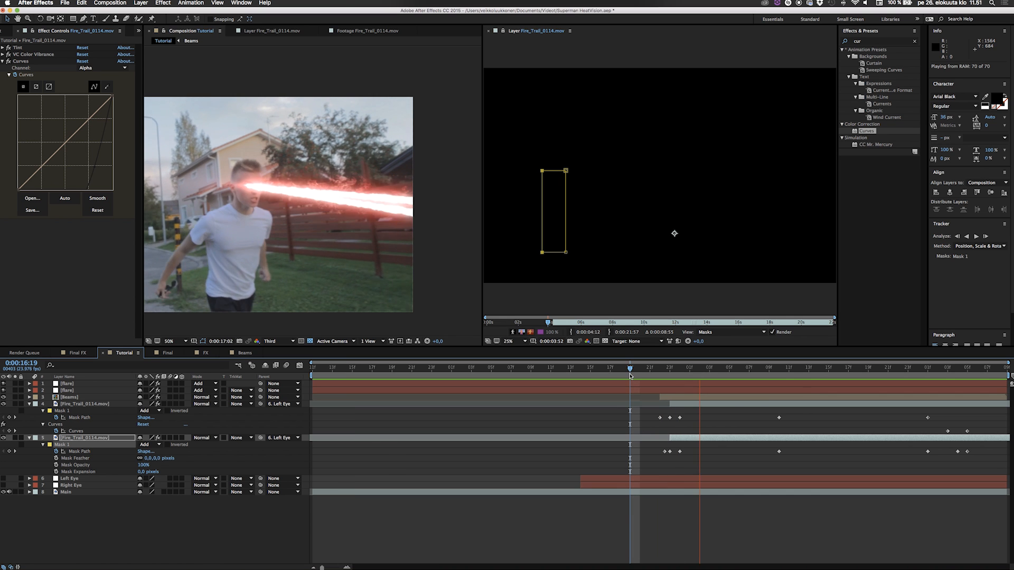
key(space)
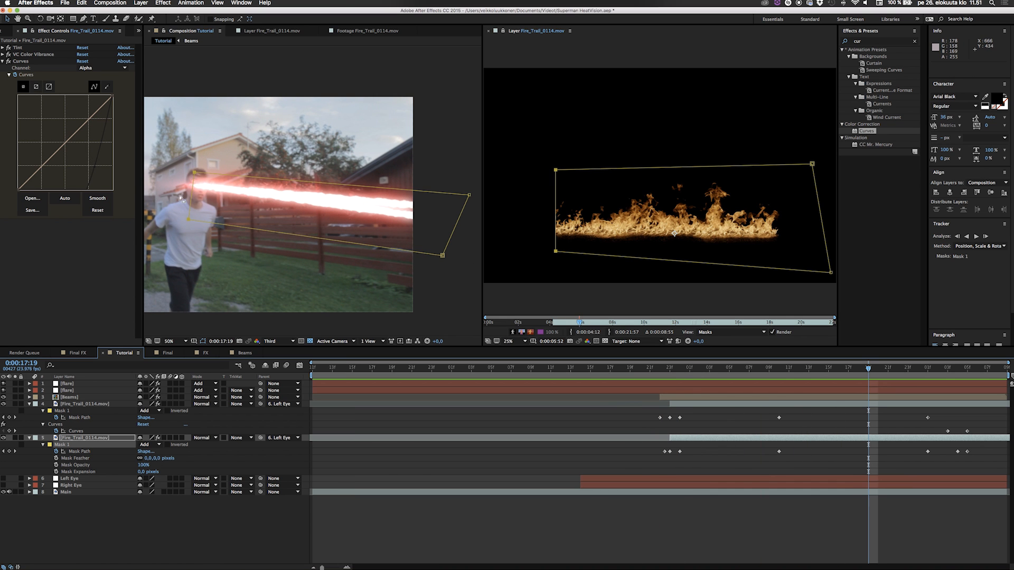
click(641, 370)
key(space)
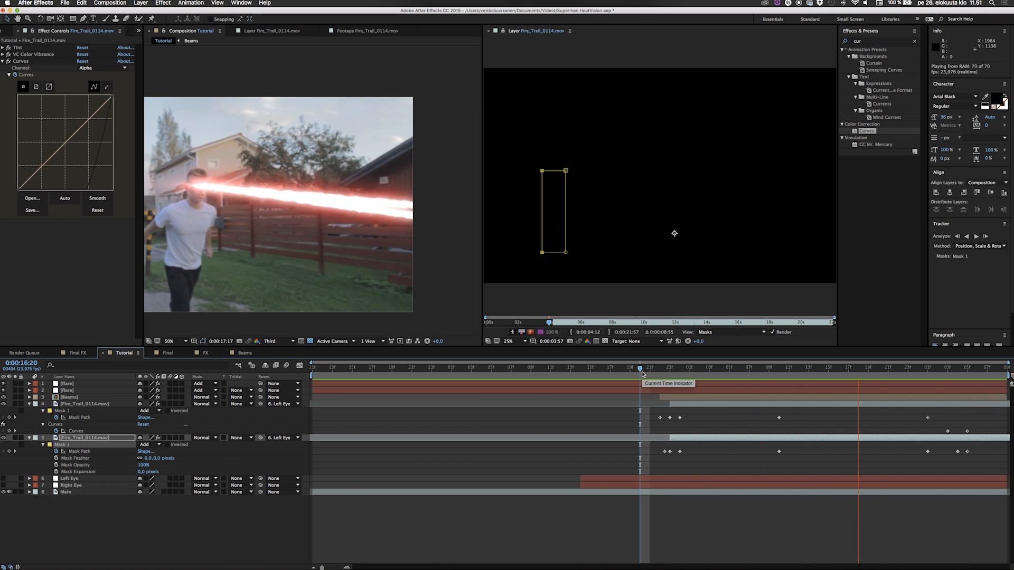
key(space)
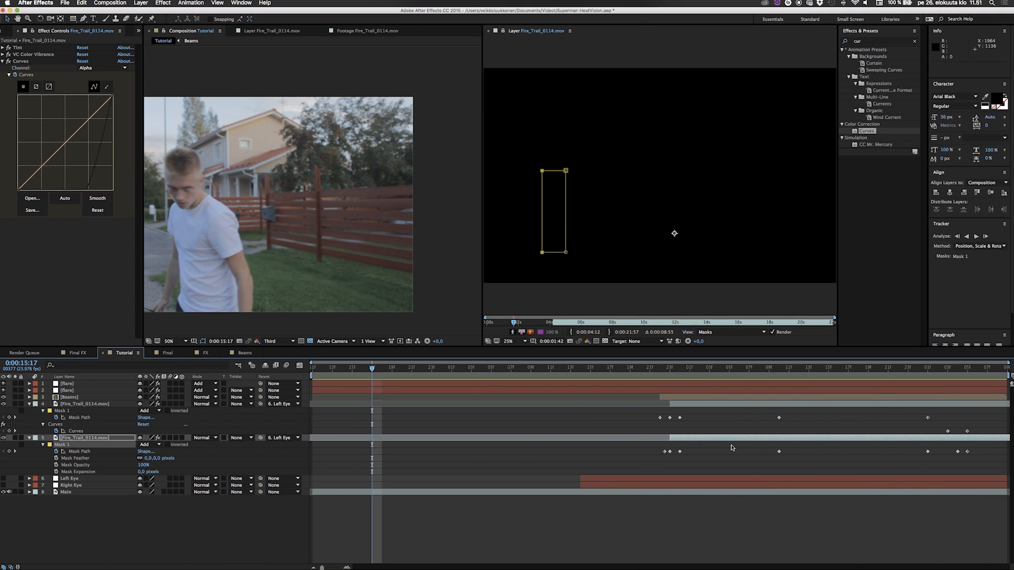
click(611, 368)
key(space)
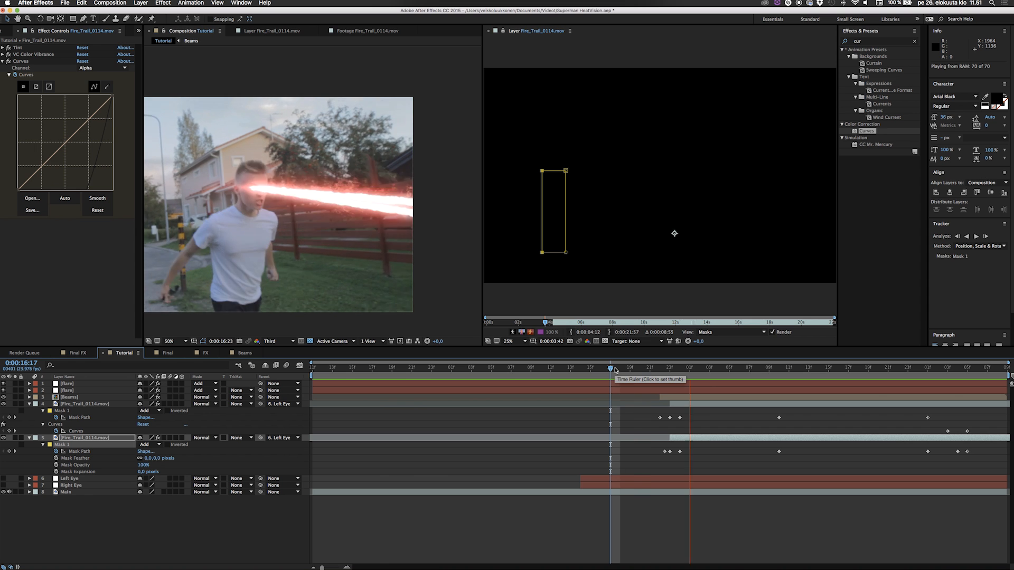
key(space)
Close the fire layer's separate viewer and preview the whole composition from 0:00:16:05.
click(488, 31)
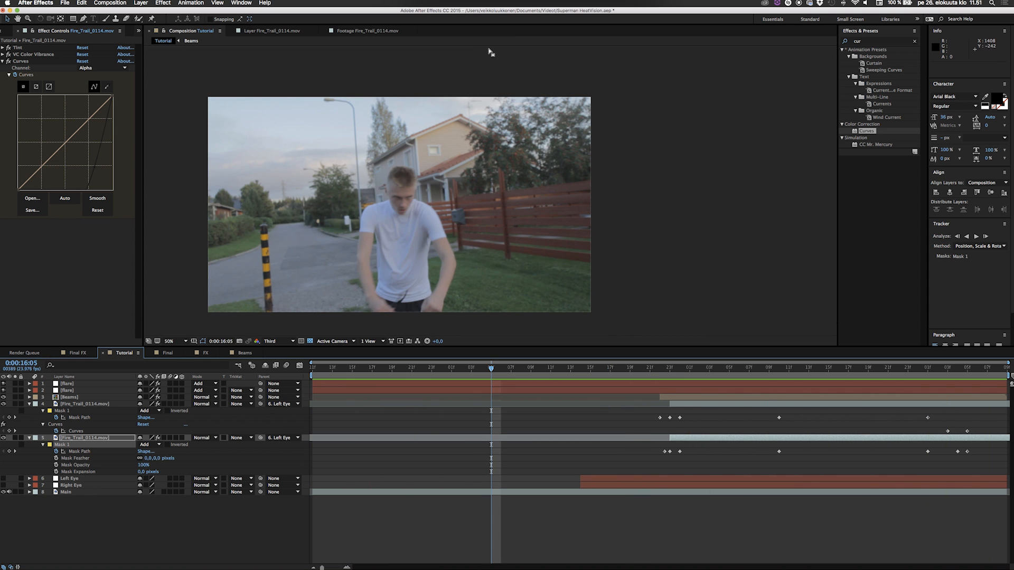
key(space)
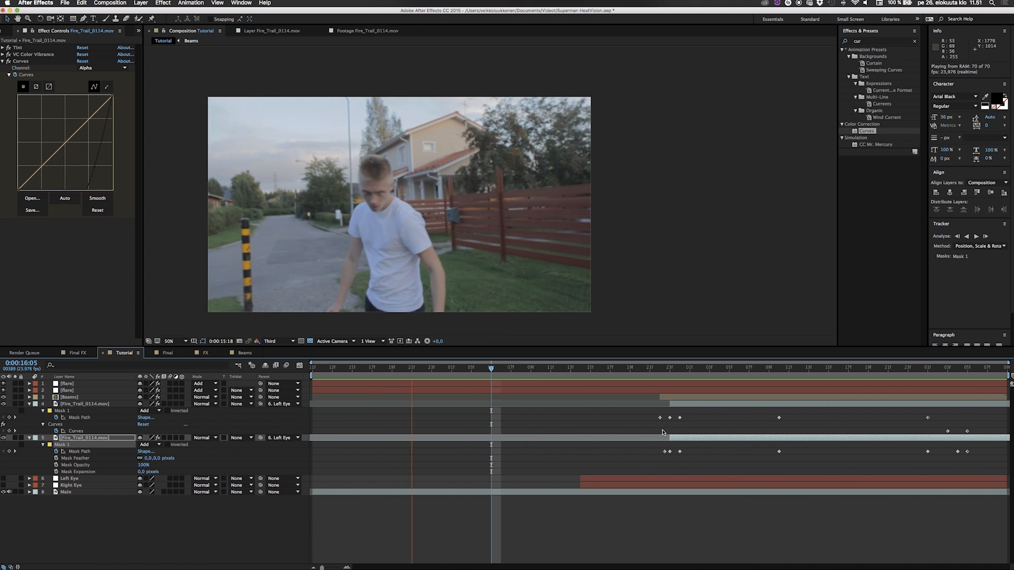
key(space)
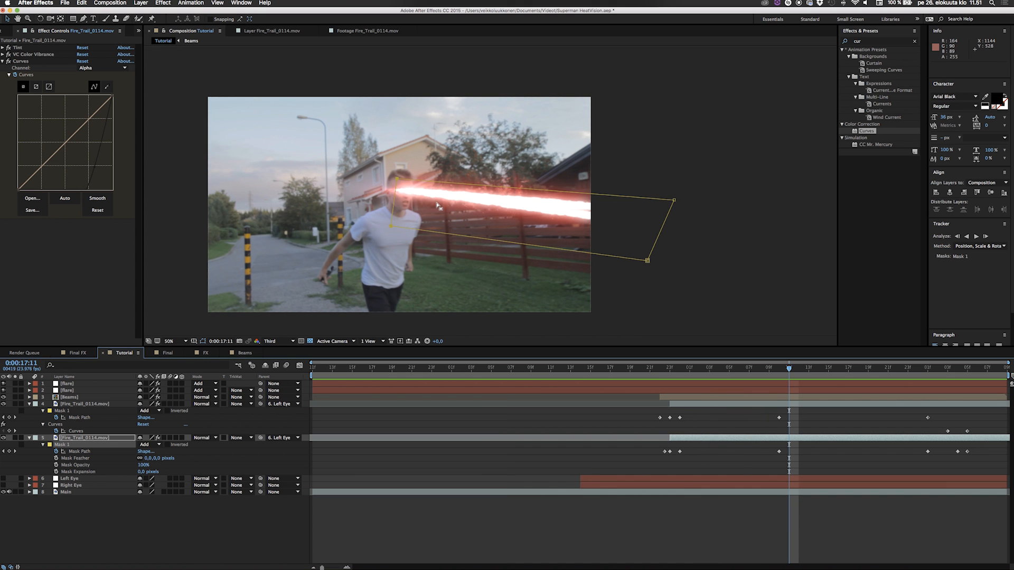
Deselect everything and collapse the properties of both Fire_Trail_0114.mov layers.
click(93, 542)
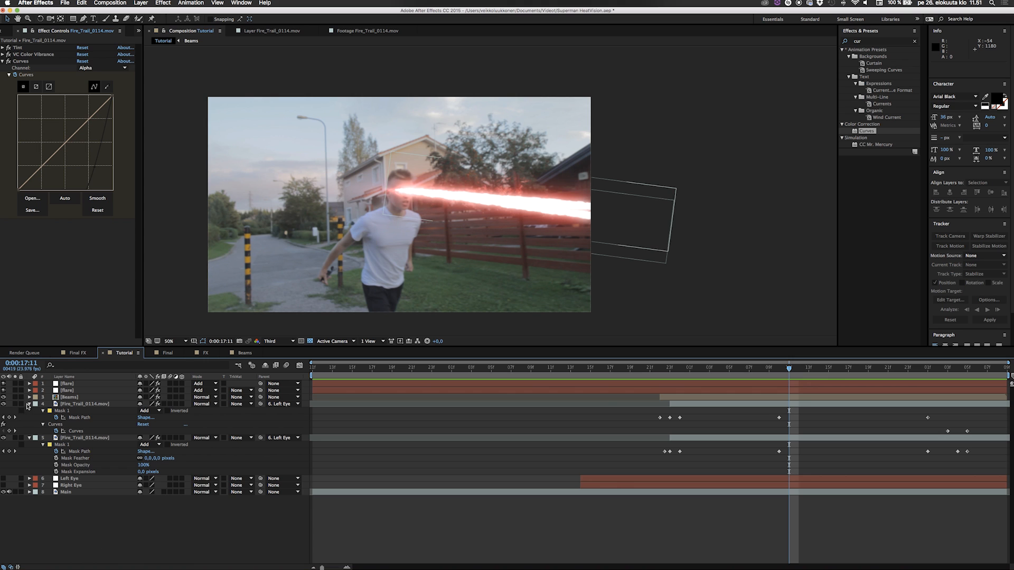
click(29, 404)
click(29, 410)
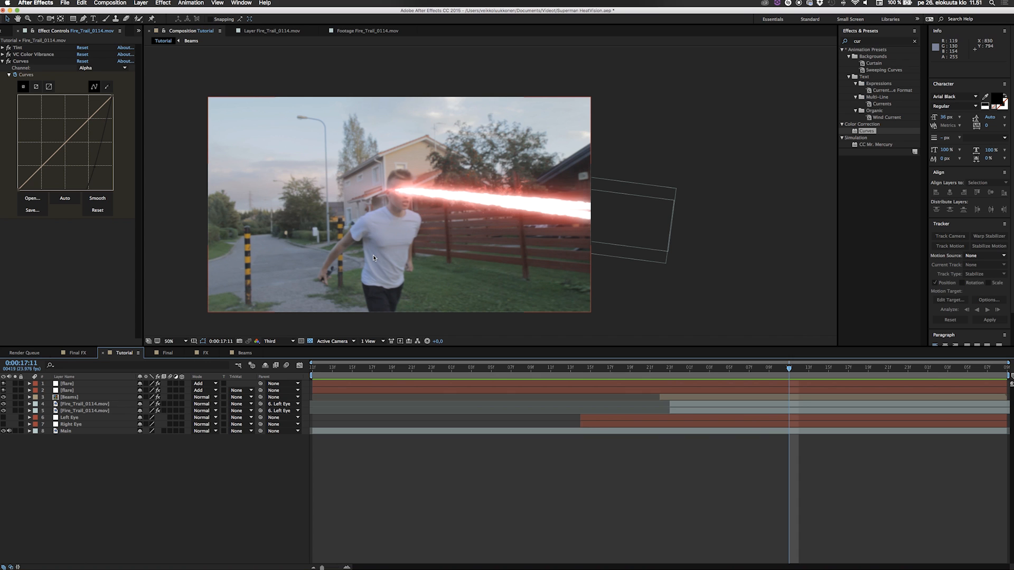
Create a white composition-sized solid named HD above the other layers.
click(158, 468)
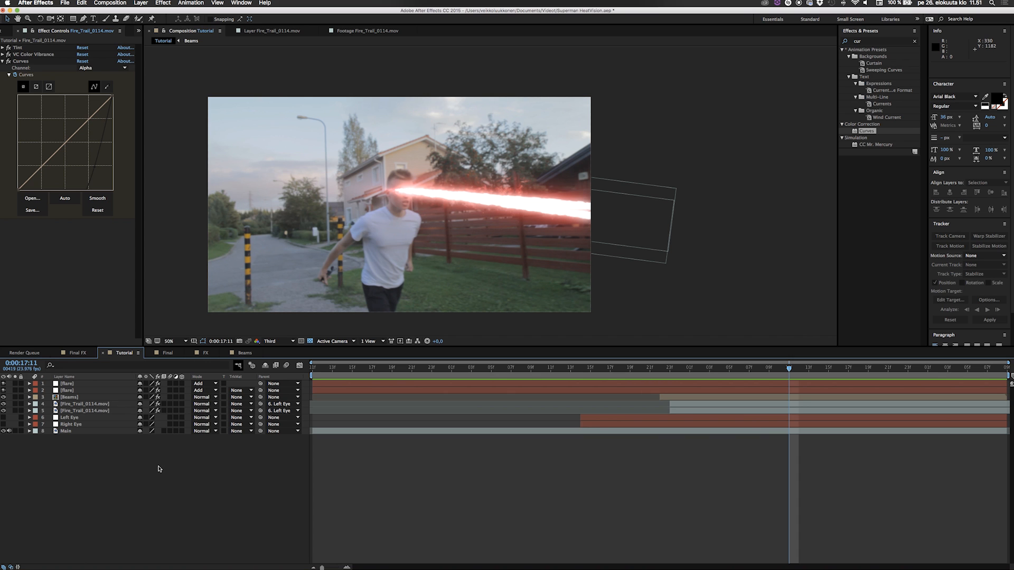
right_click(158, 468)
mouse_move(172, 471)
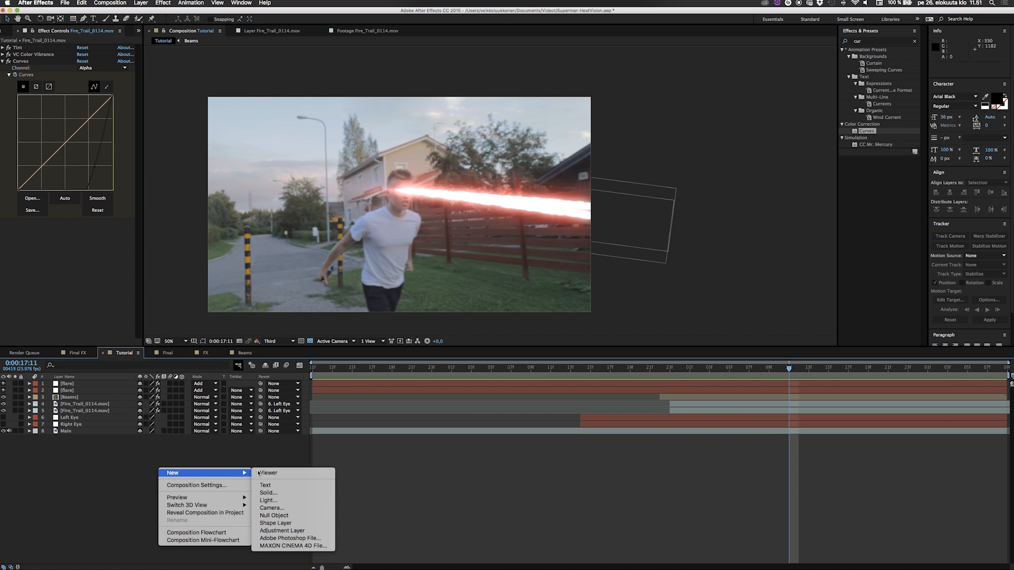
click(273, 493)
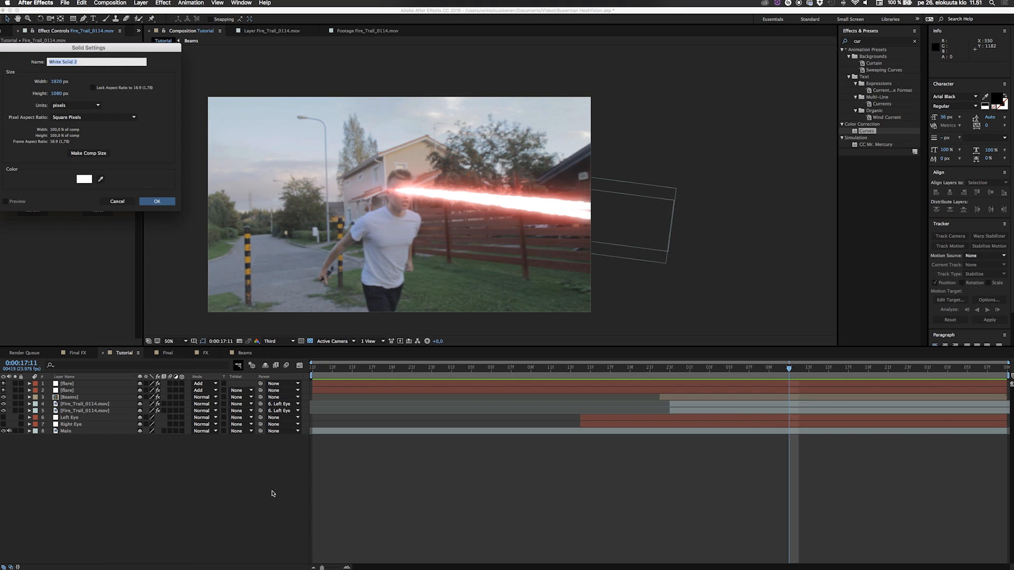
text(HD)
key(Return)
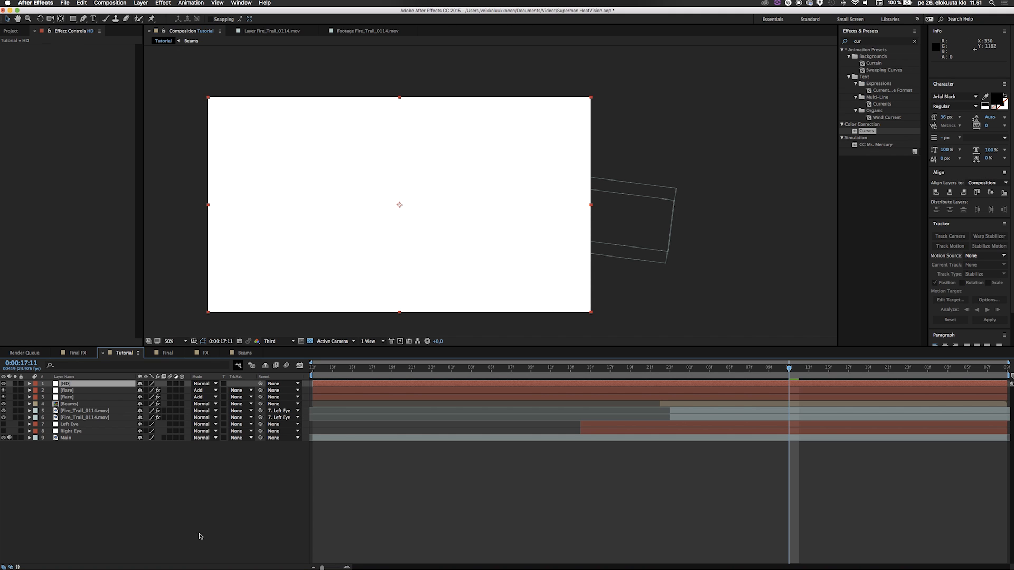
Pre-compose the HD solid as Distorion, leaving all attributes in Tutorial, and open the new composition.
key(super+shift+c)
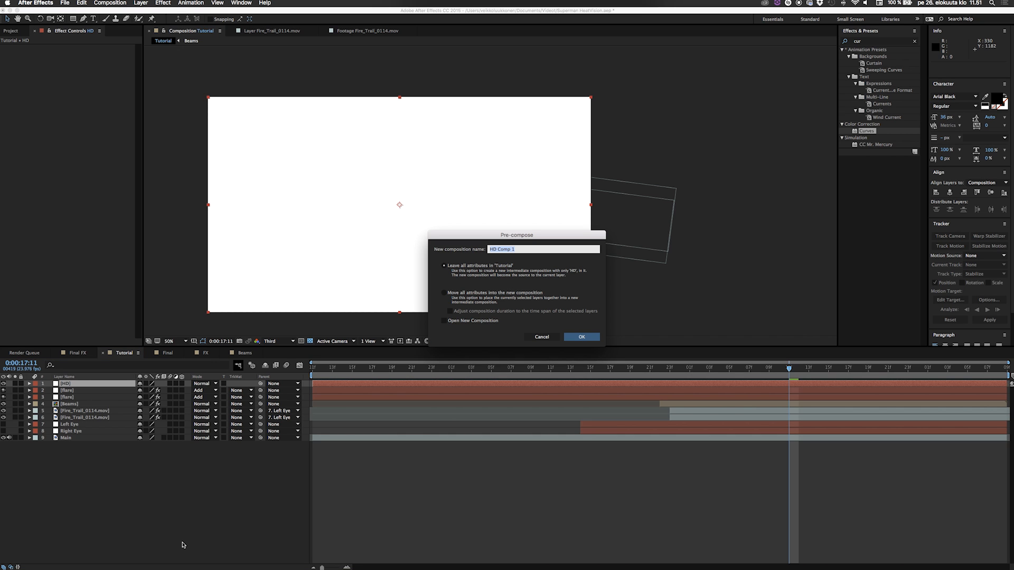
text(Dis)
key(Return)
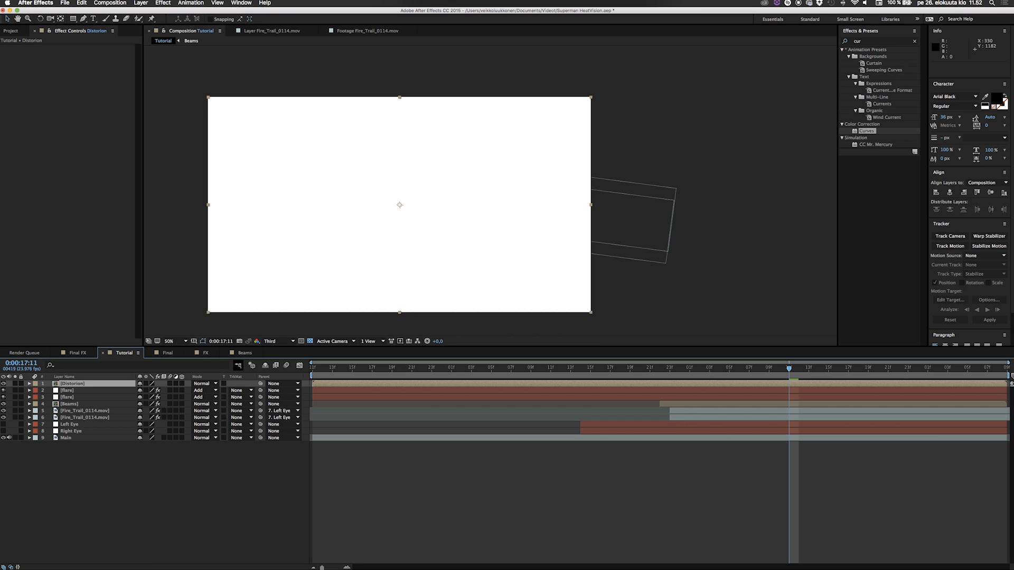
double_click(83, 388)
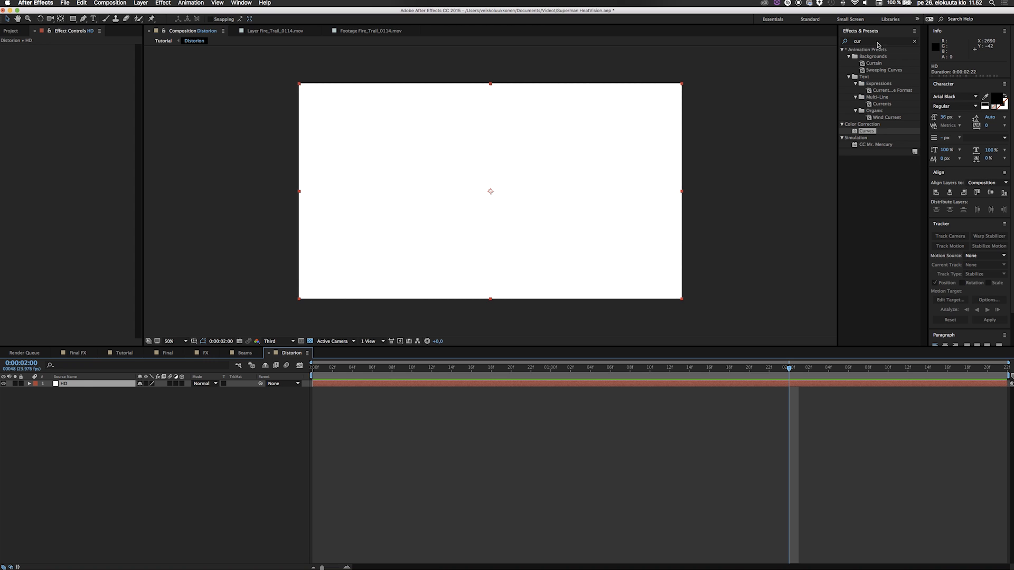
Apply Fractal Noise to the HD solid, with contrast at 329 and brightness at -35.
click(872, 41)
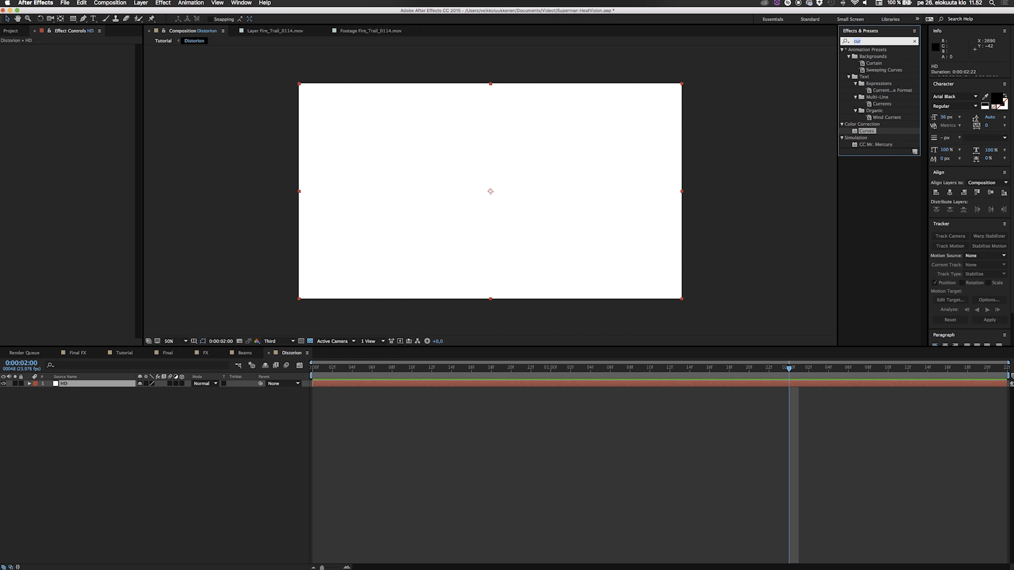
text(frac)
drag(875, 90, 543, 170)
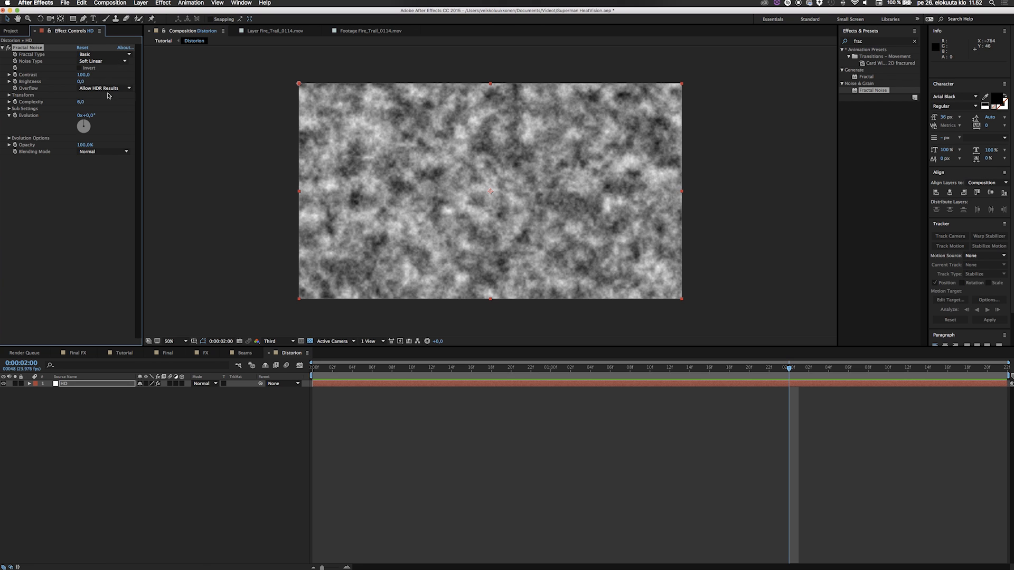
drag(81, 77, 172, 75)
mouse_move(81, 81)
mouse_down()
mouse_move(66, 84)
mouse_move(75, 84)
mouse_up()
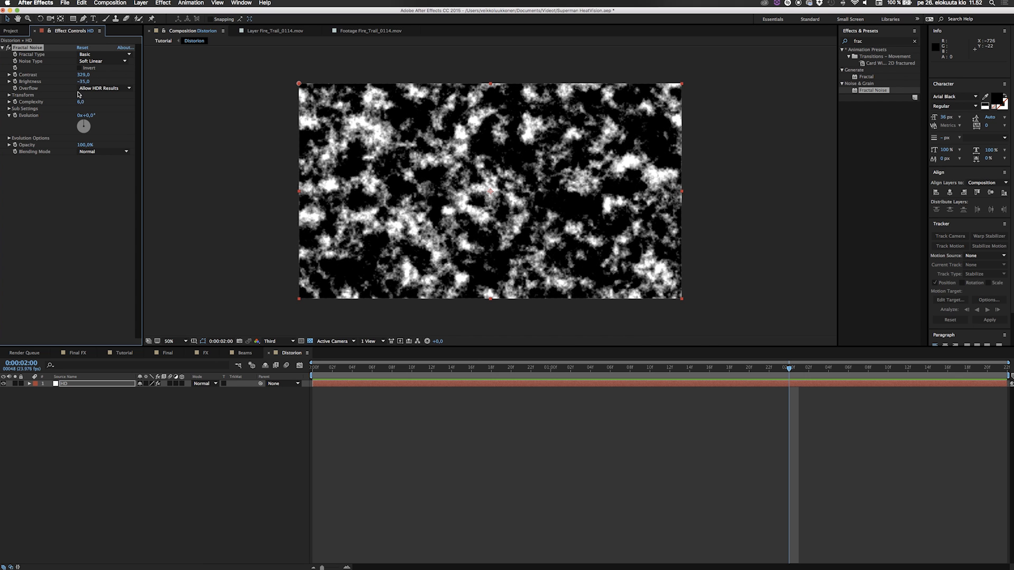
Set the Fractal Noise scale to 287 and return the current time to 0:00:00:00.
click(9, 95)
click(16, 115)
drag(83, 115, 159, 118)
key(space)
drag(548, 380, 314, 367)
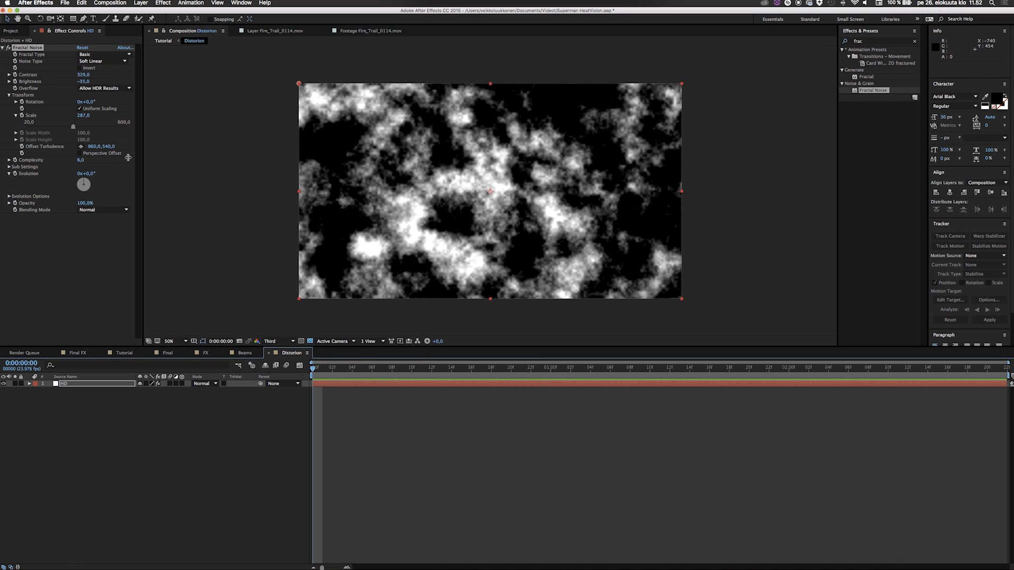
Add the expression time*300 to the Fractal Noise evolution and preview the animated noise.
alt+click(16, 174)
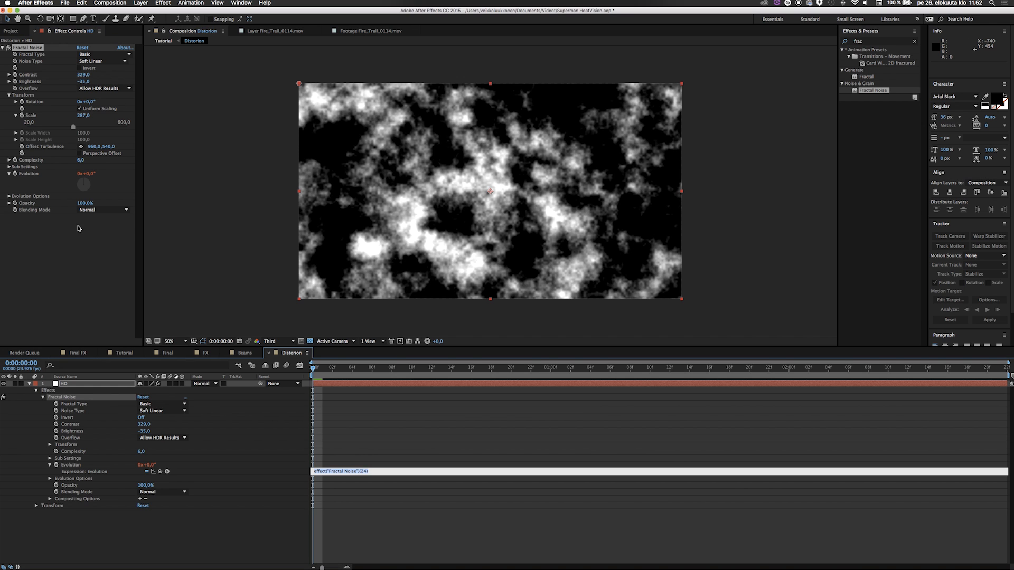
text(ti)
key(Return)
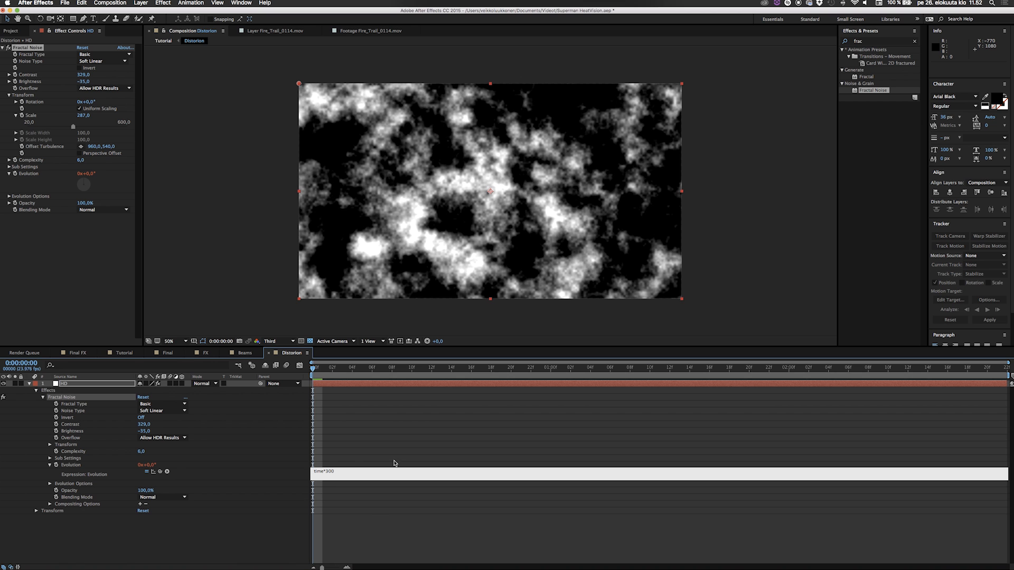
click(382, 549)
key(space)
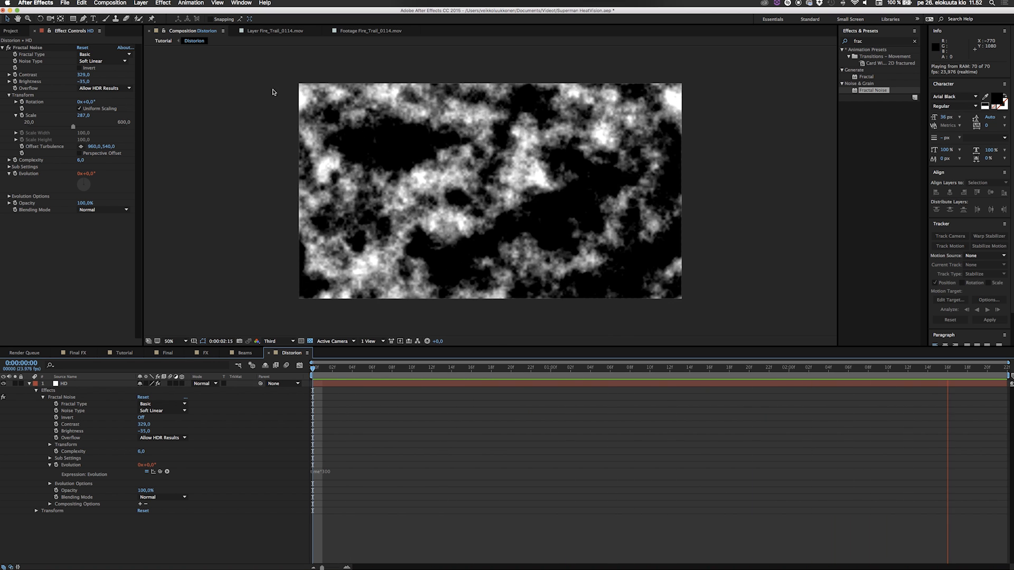
Collapse the HD layer's properties and replay the noise animation from the start of the composition.
key(space)
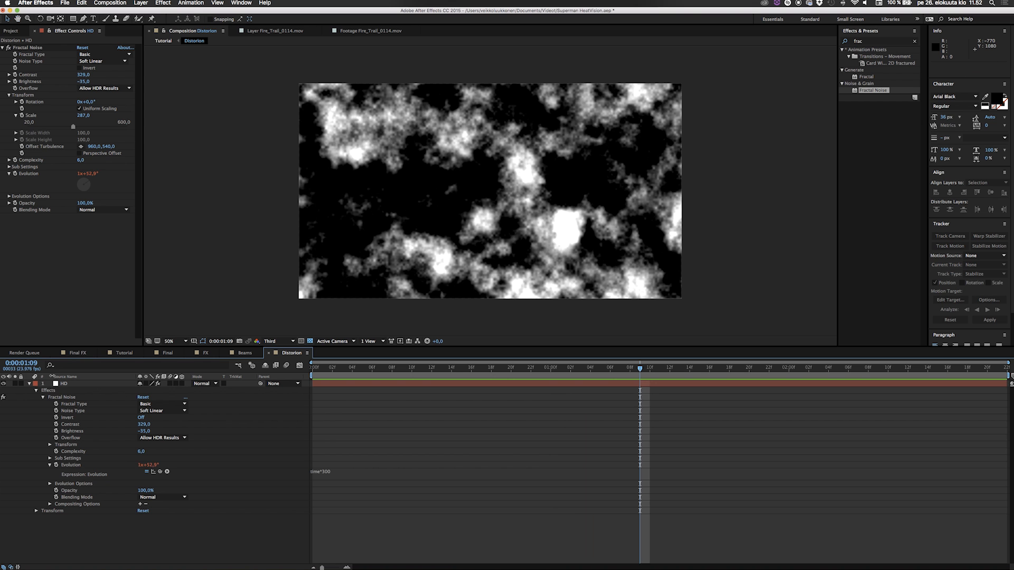
click(29, 383)
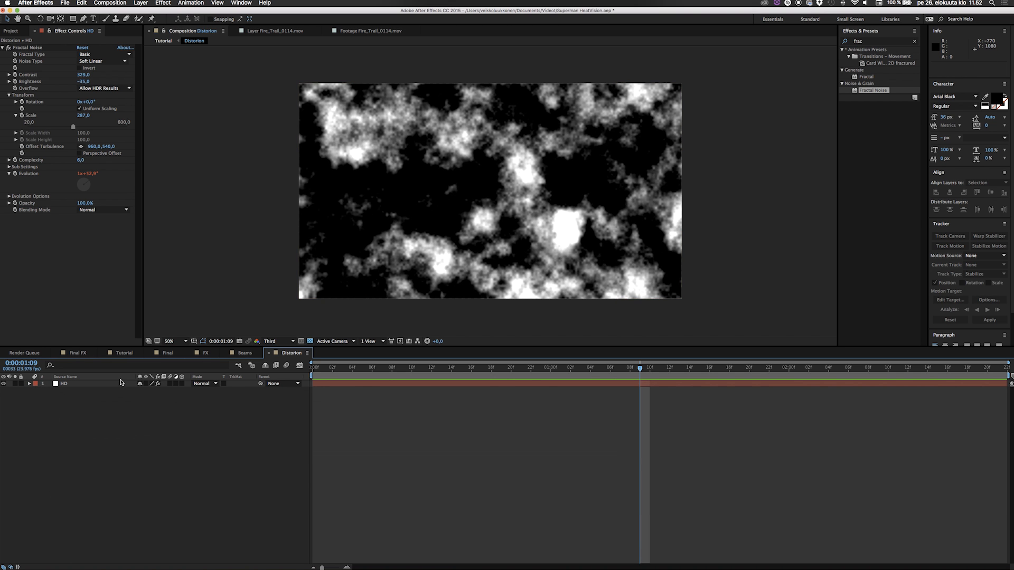
click(312, 373)
key(space)
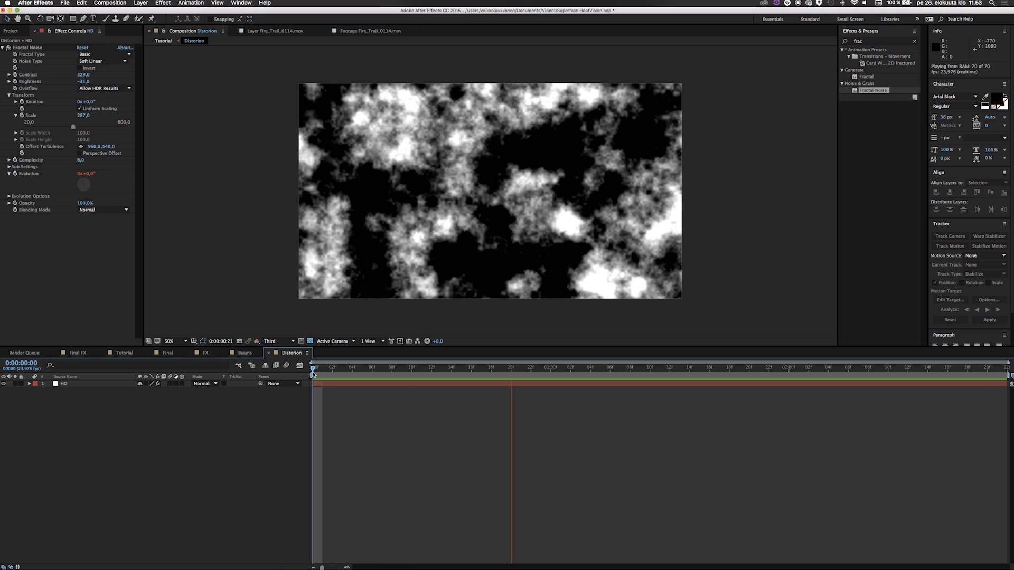
key(space)
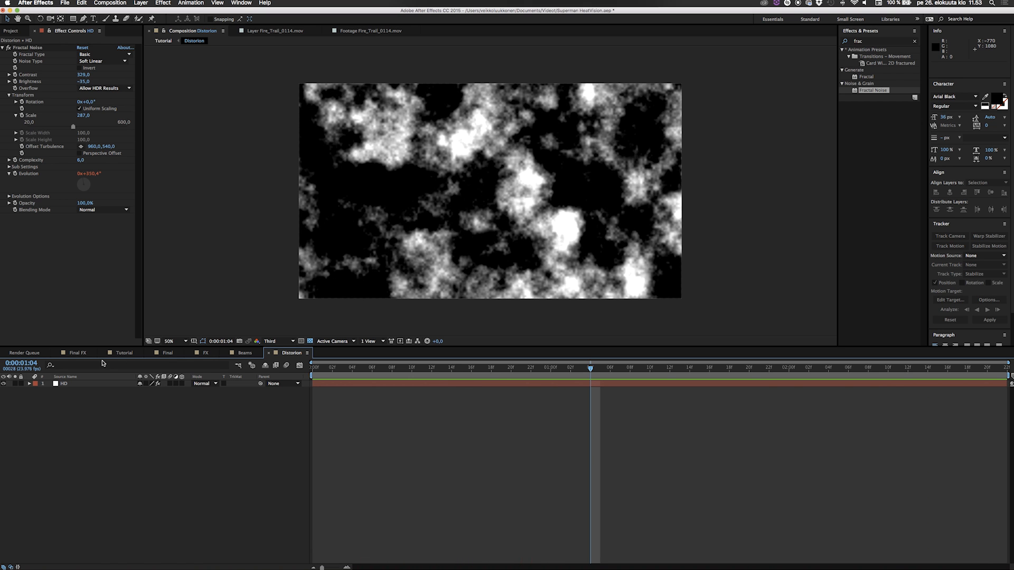
Return to the Tutorial composition, close the Final, FX and Beams timelines, and deselect all layers.
click(125, 353)
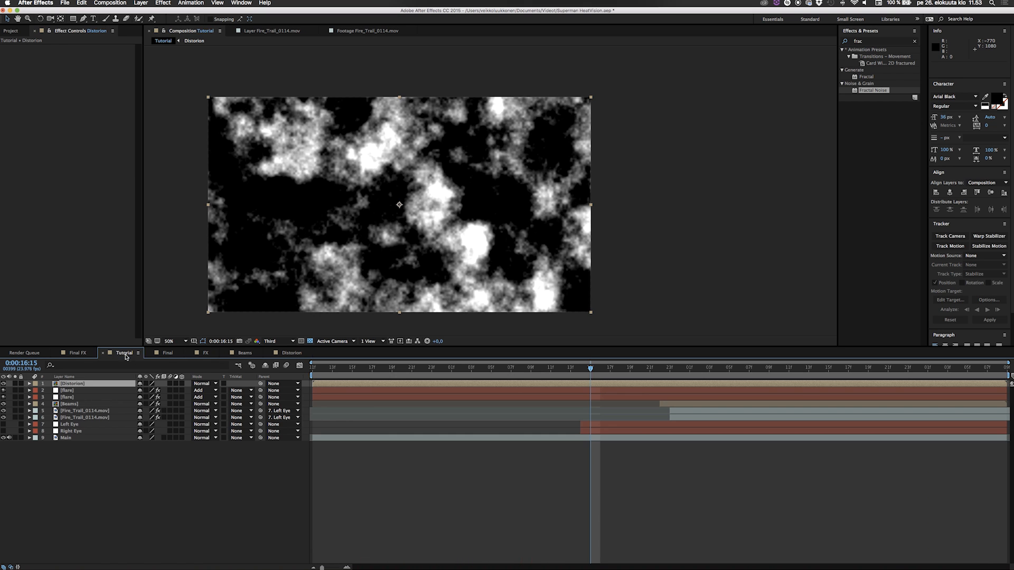
click(151, 354)
click(150, 354)
click(143, 458)
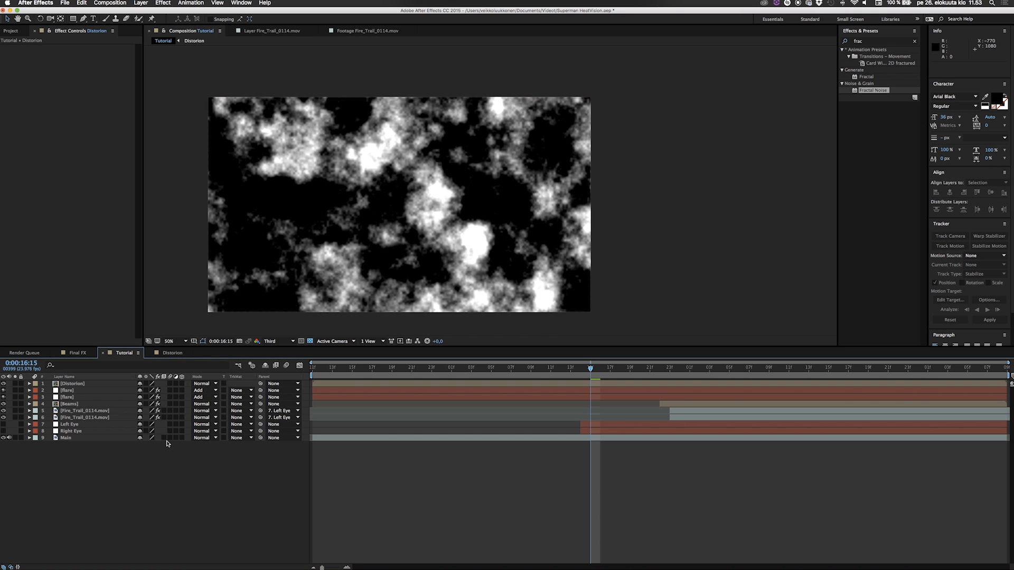
Create a new adjustment layer above the Distorion layer and select it.
click(90, 388)
right_click(91, 465)
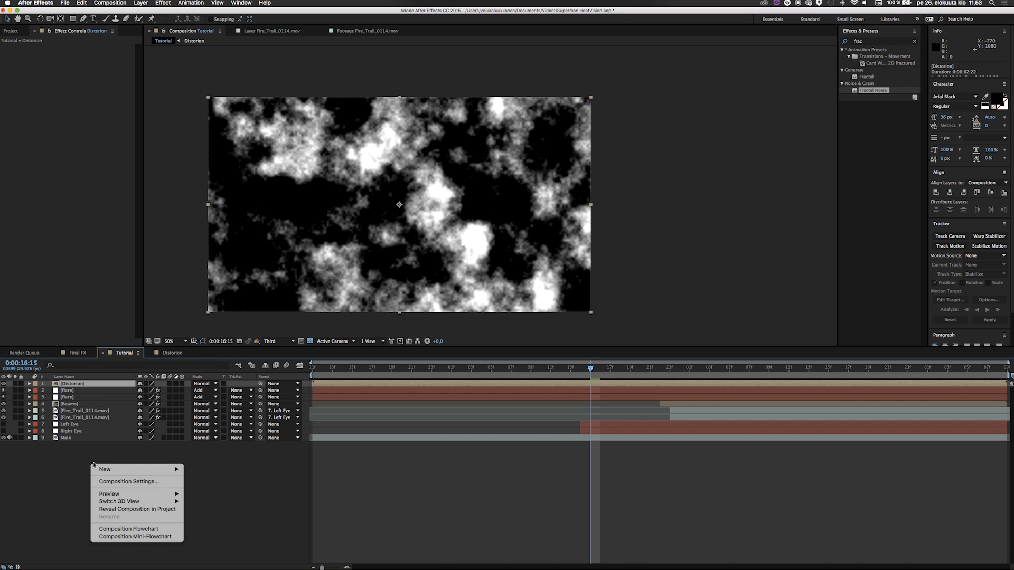
mouse_move(142, 470)
click(215, 527)
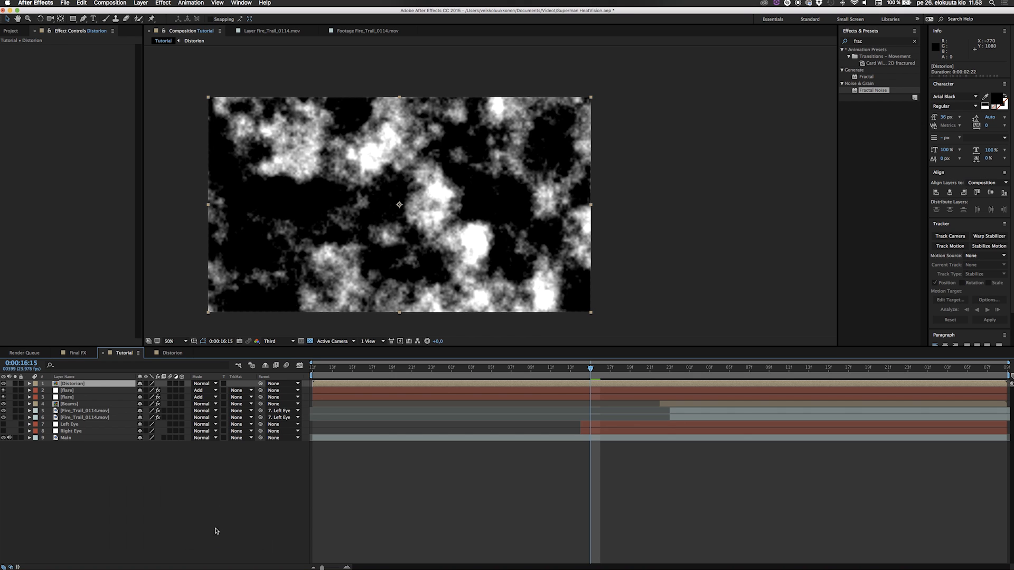
click(82, 391)
click(91, 384)
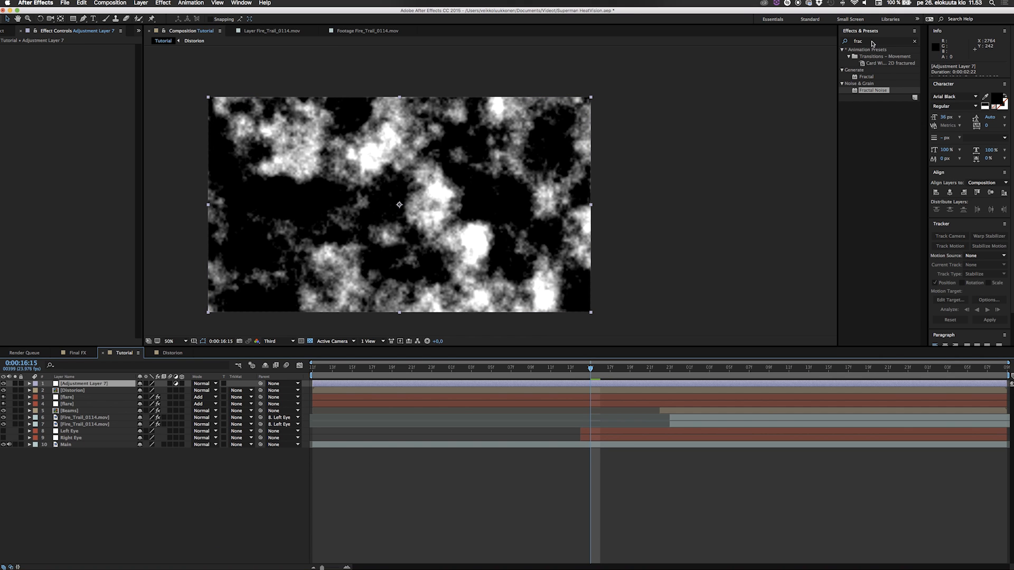
Apply Displacement Map to the adjustment layer with Distorion as the map layer, then hide the Distorion layer and preview the beam.
click(873, 42)
text(displ)
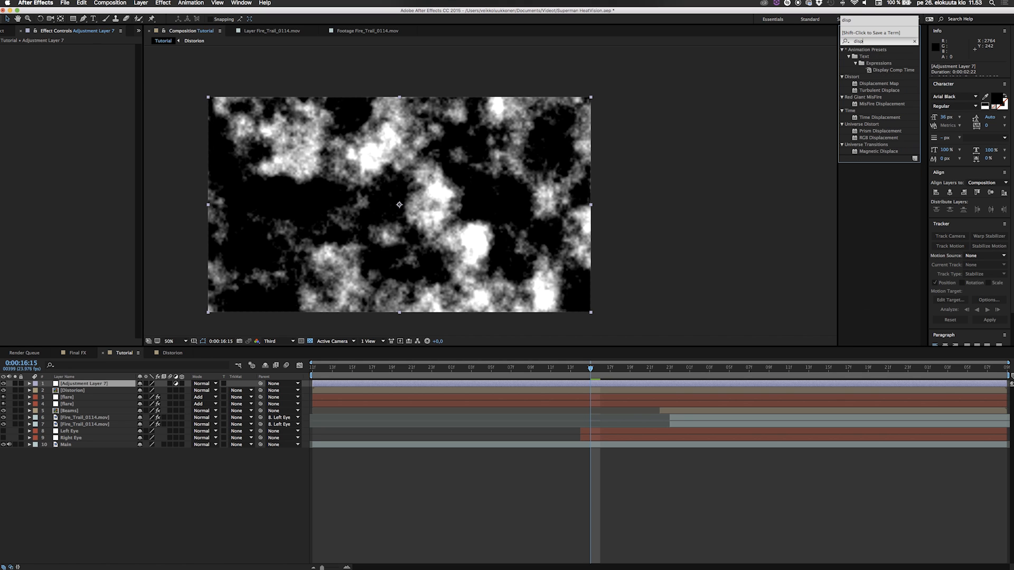
drag(897, 85, 72, 384)
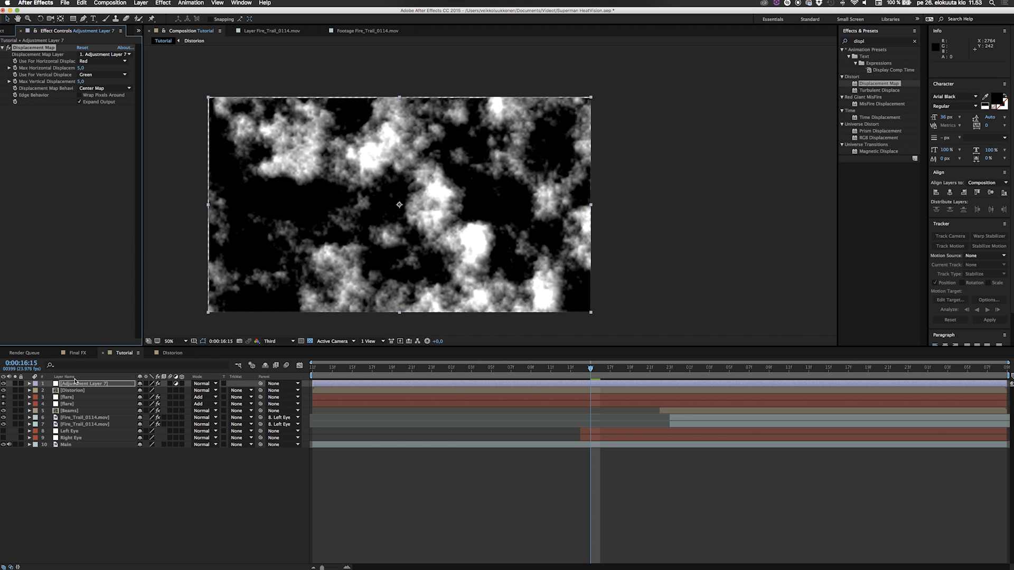
click(106, 55)
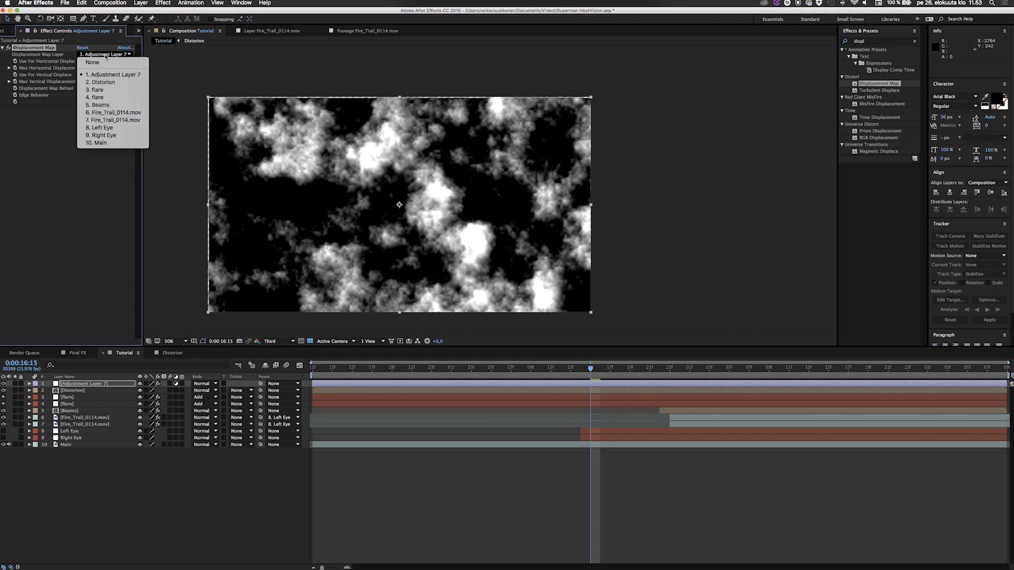
click(110, 83)
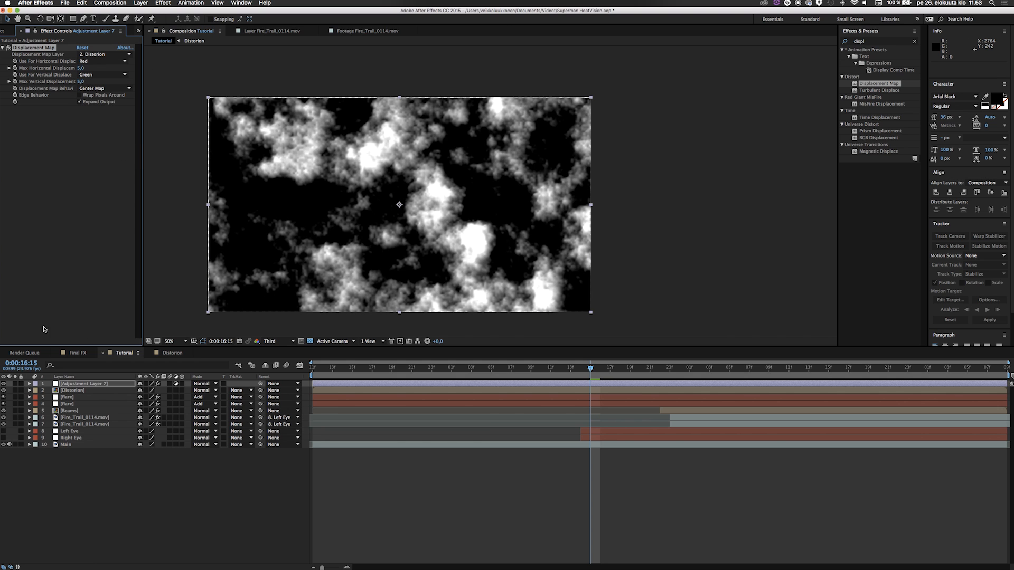
click(3, 391)
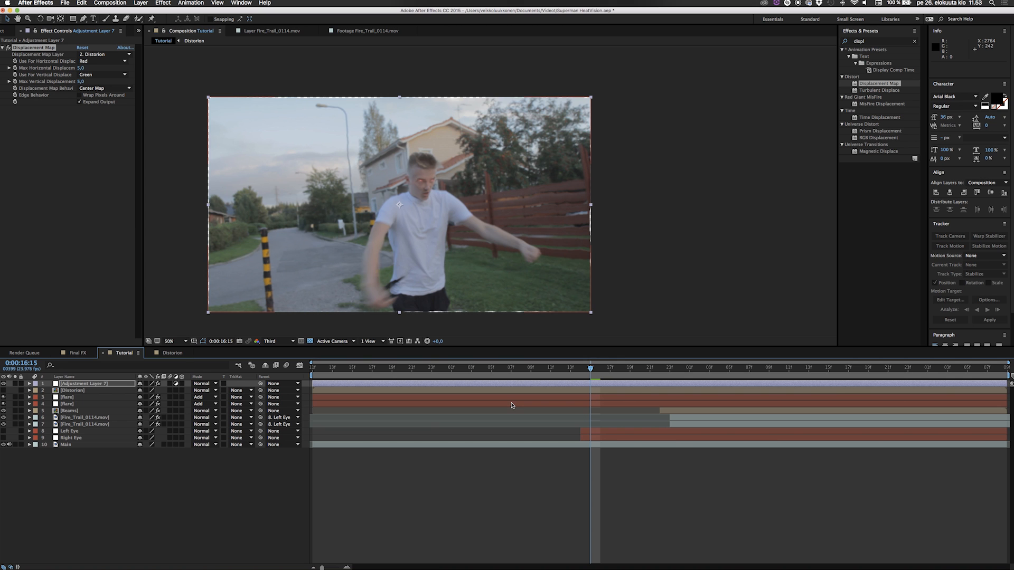
key(space)
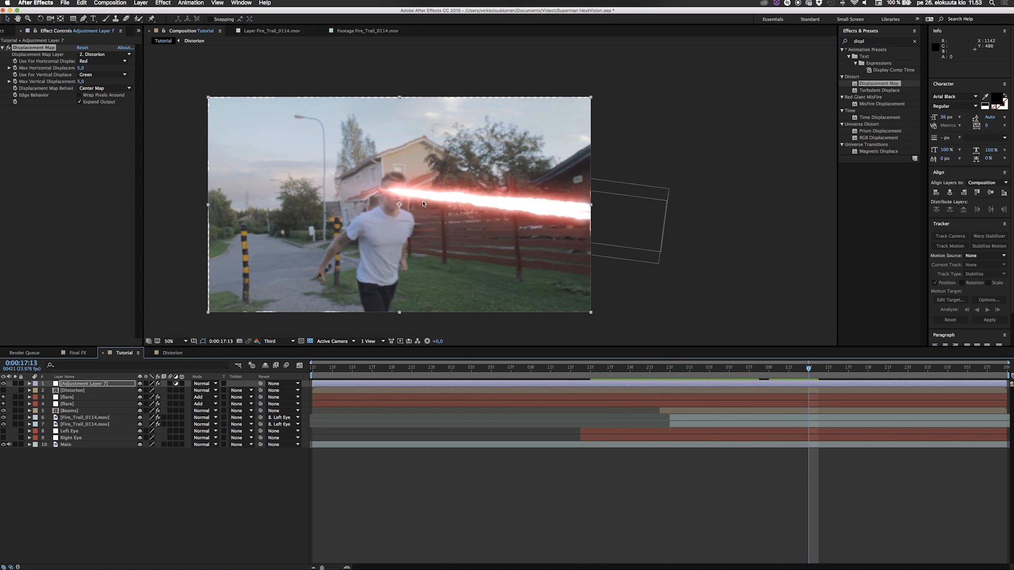
Try a maximum horizontal and vertical displacement of 10 in the Displacement Map effect.
mouse_move(81, 67)
mouse_down()
mouse_move(109, 67)
mouse_move(80, 71)
mouse_up()
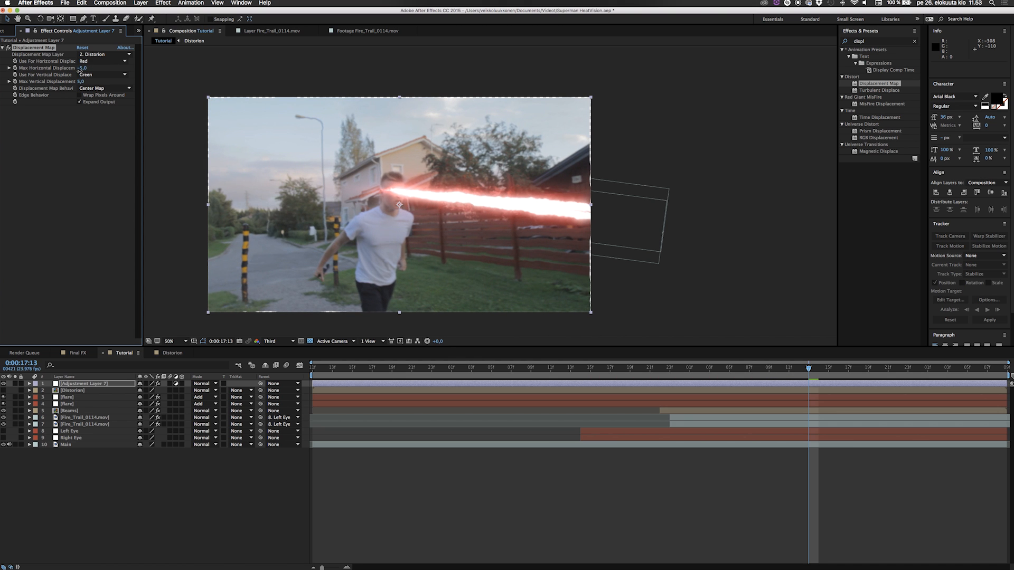
click(82, 69)
text(10)
key(Tab)
key(Return)
Set the displacement map behavior to Stretch Map to Fit and use Lightness for both horizontal and vertical displacement.
click(77, 89)
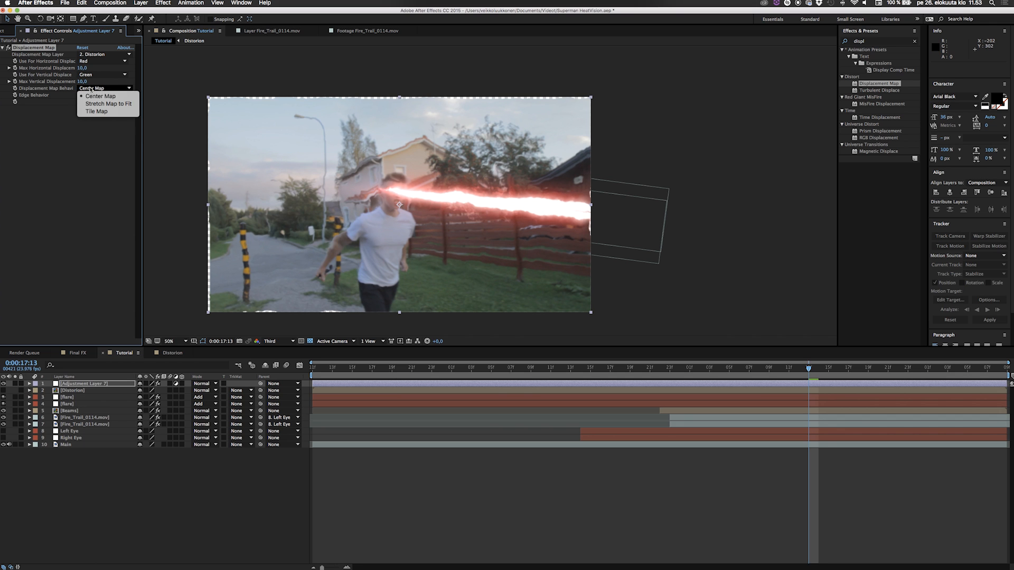
click(96, 105)
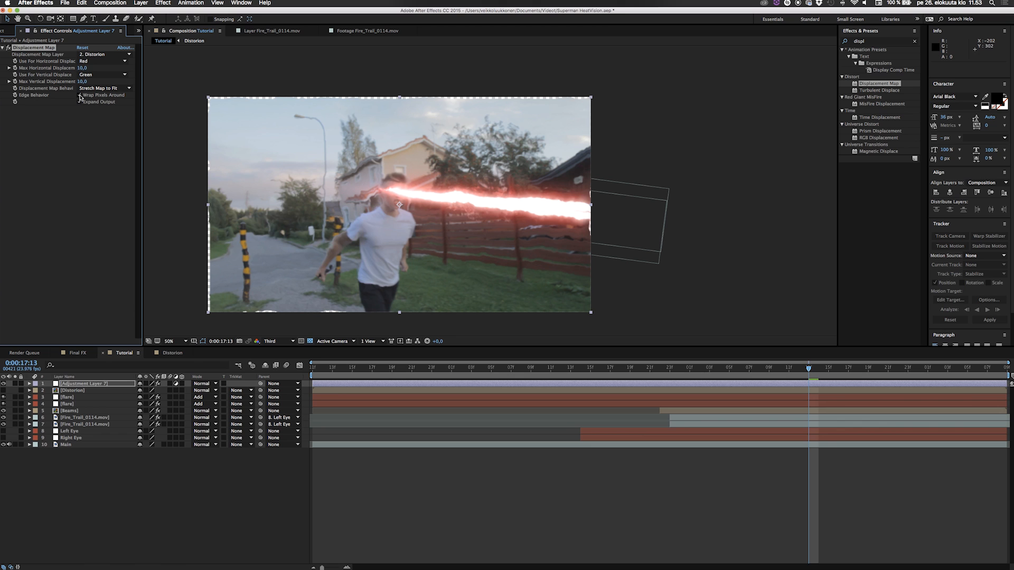
click(103, 91)
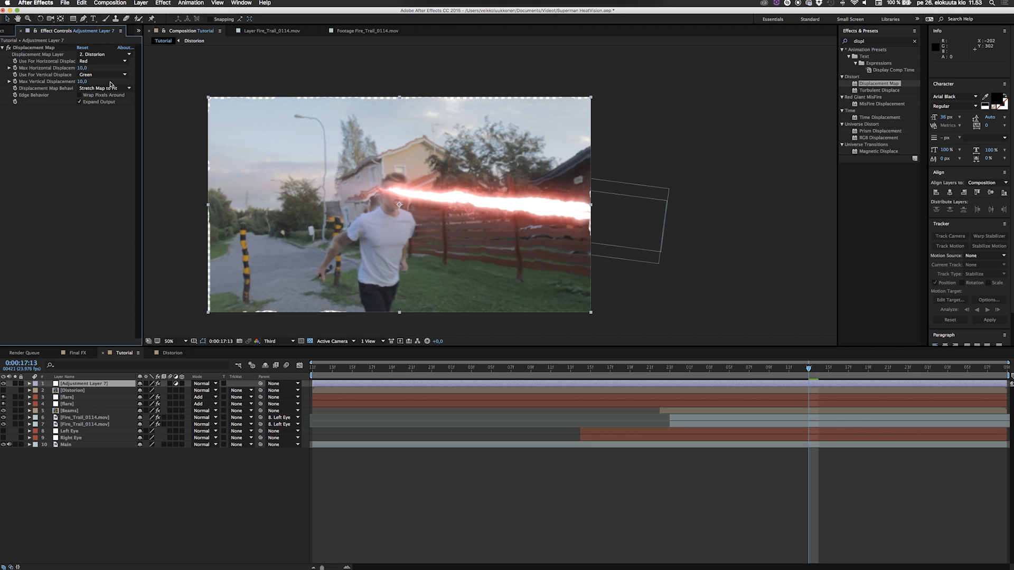
click(100, 61)
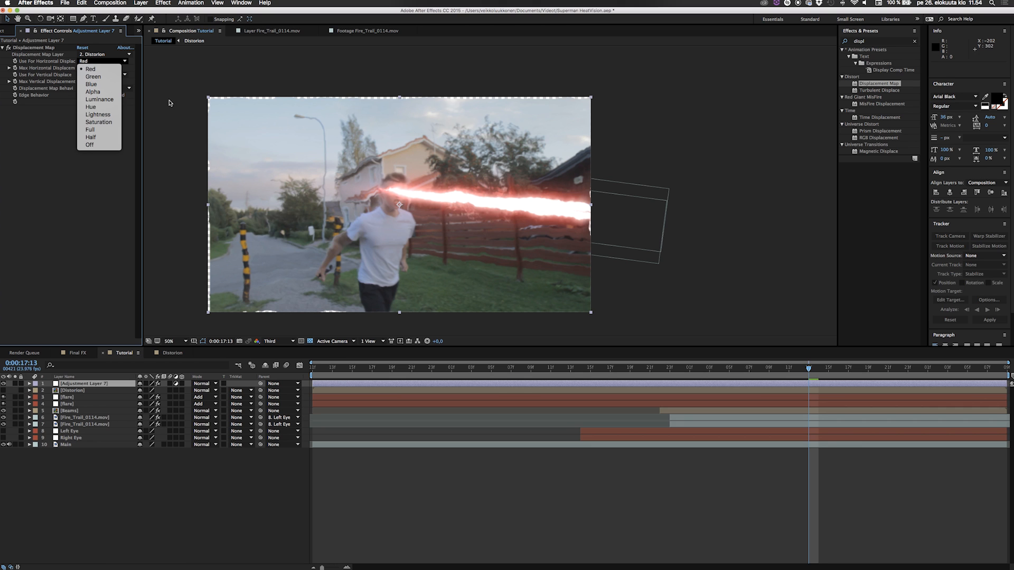
click(98, 114)
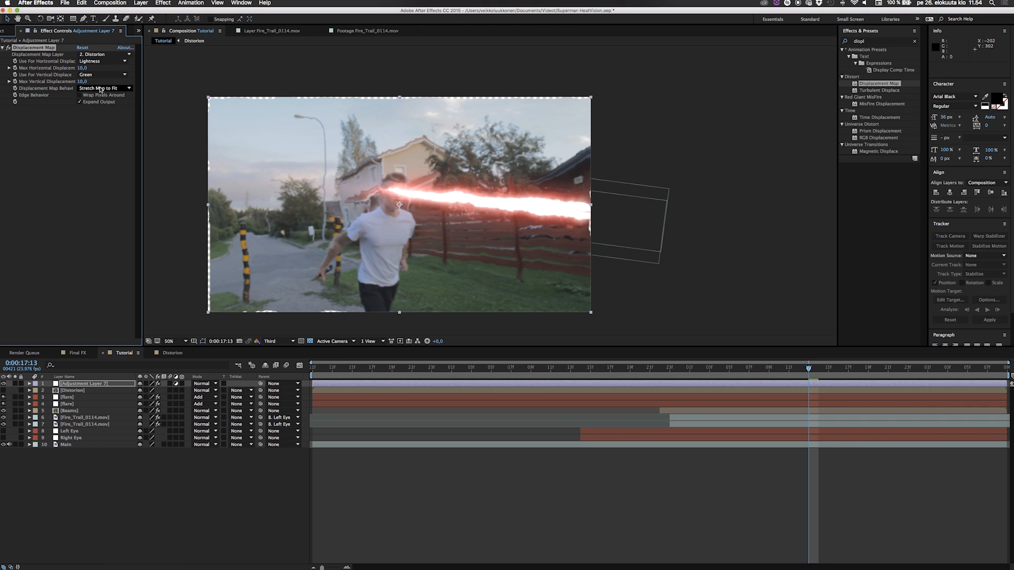
click(100, 74)
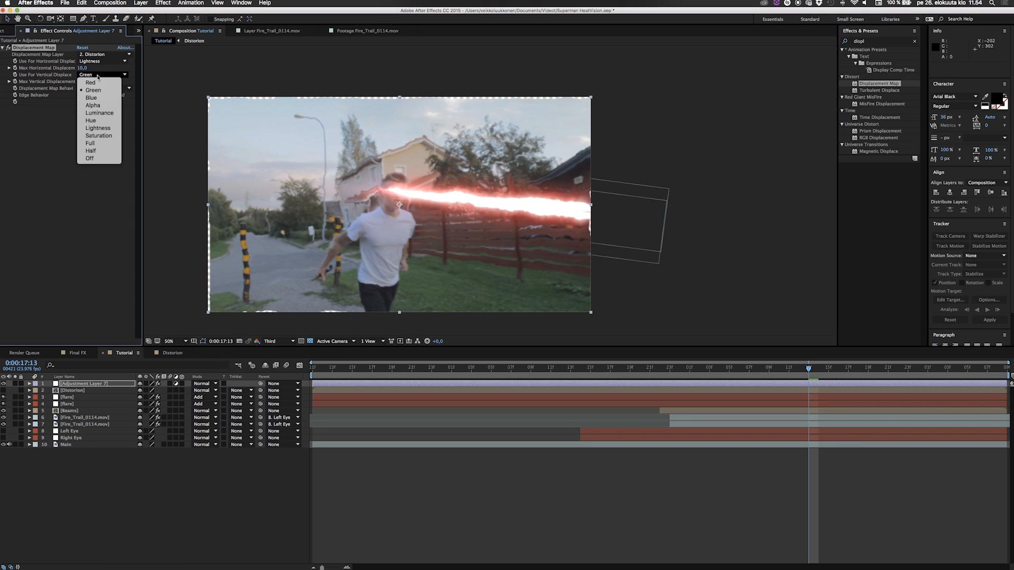
click(102, 128)
Preview the displaced footage from 0:00:16:22.
click(660, 369)
key(space)
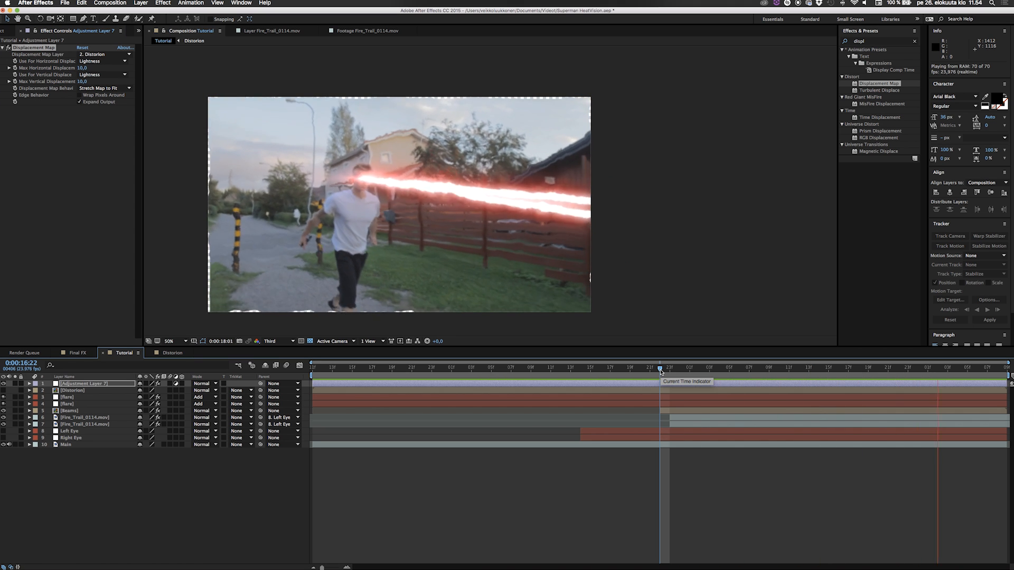
key(space)
Set both the maximum horizontal and maximum vertical displacement to 5.
click(83, 68)
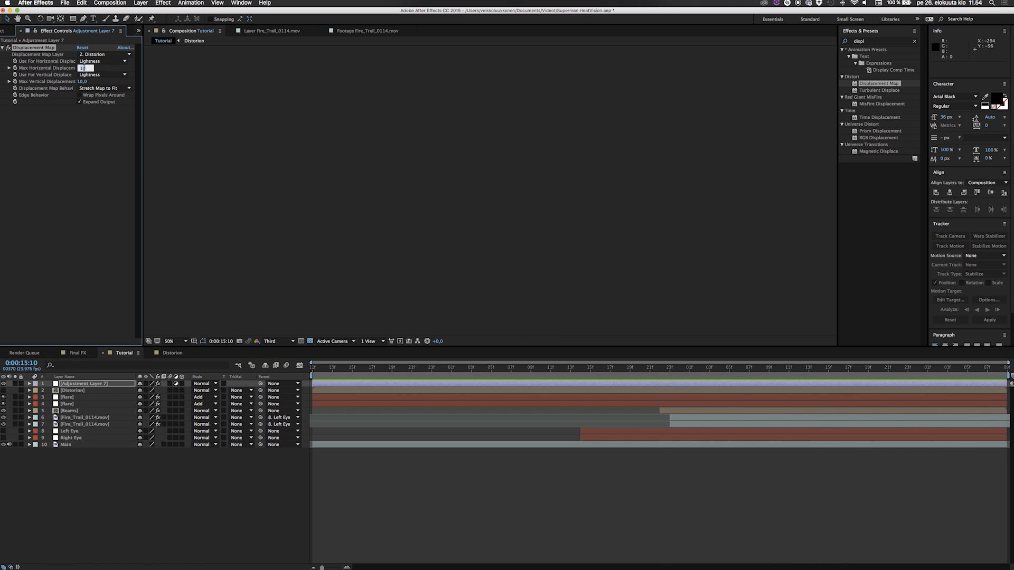
text(5)
key(Tab)
text(5)
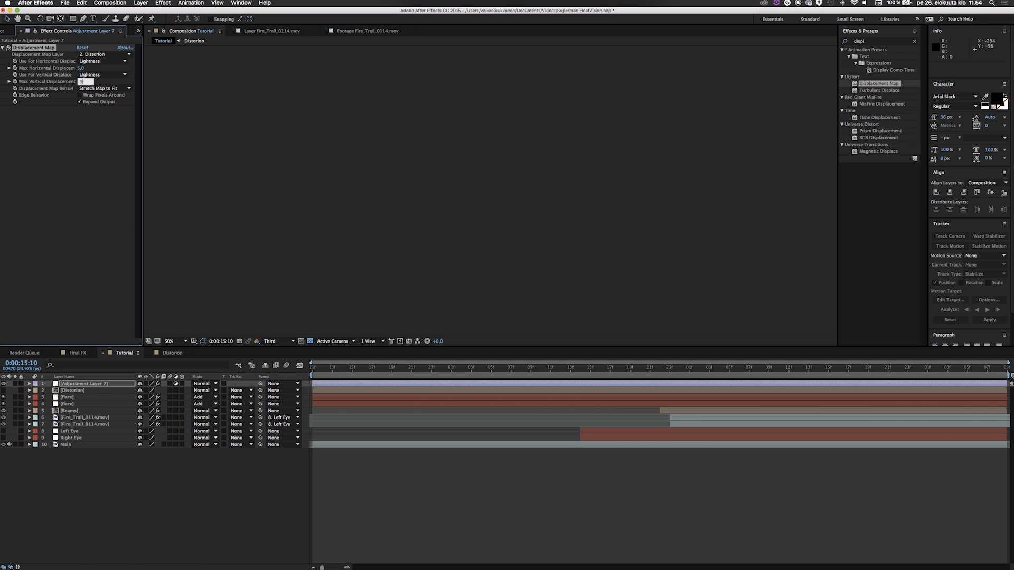
click(96, 190)
Draw a wide elliptical mask on the adjustment layer around the beam at 0:00:17:00, extending past the frame's right edge.
drag(728, 368, 877, 376)
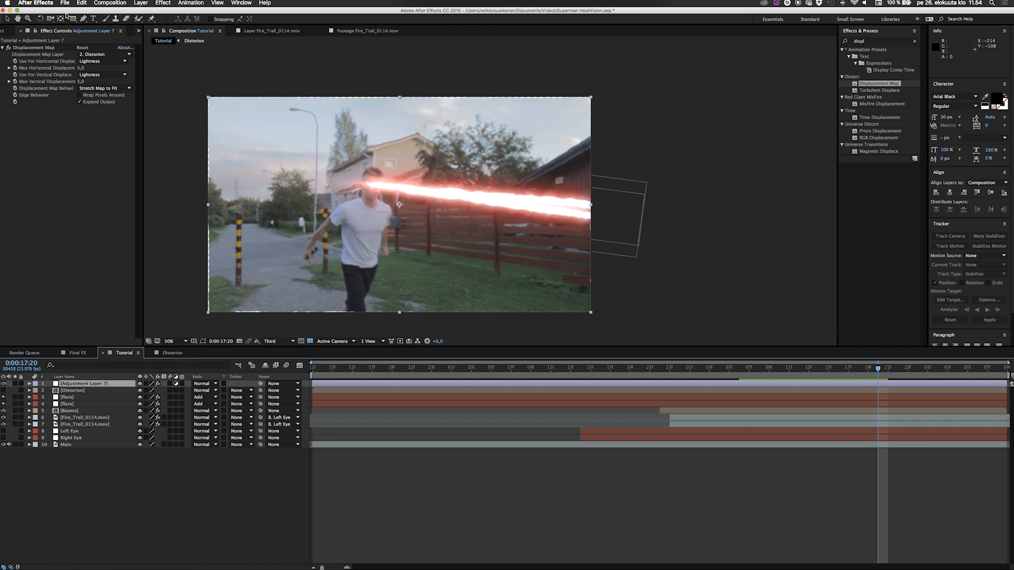
drag(75, 20, 93, 36)
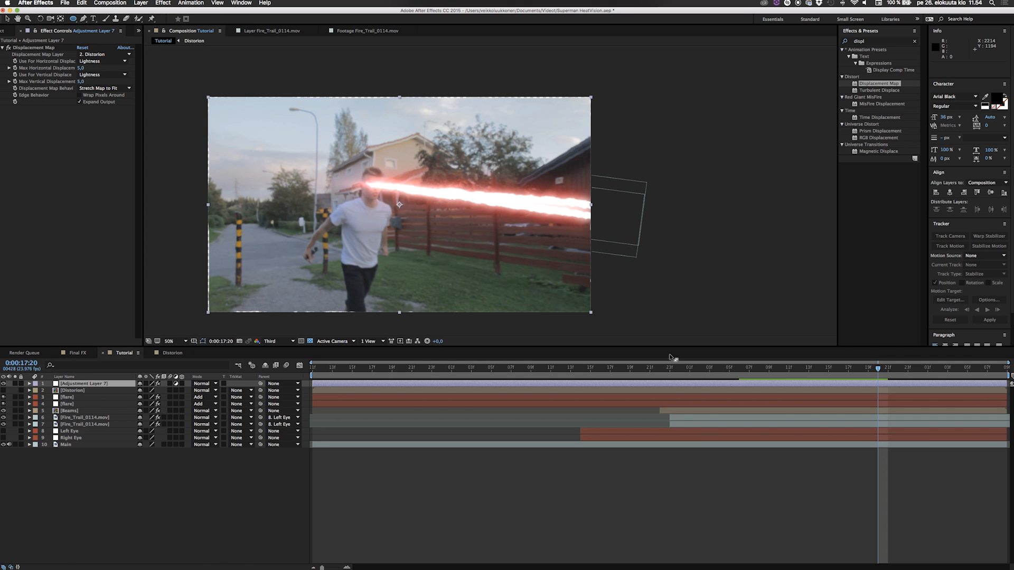
click(680, 368)
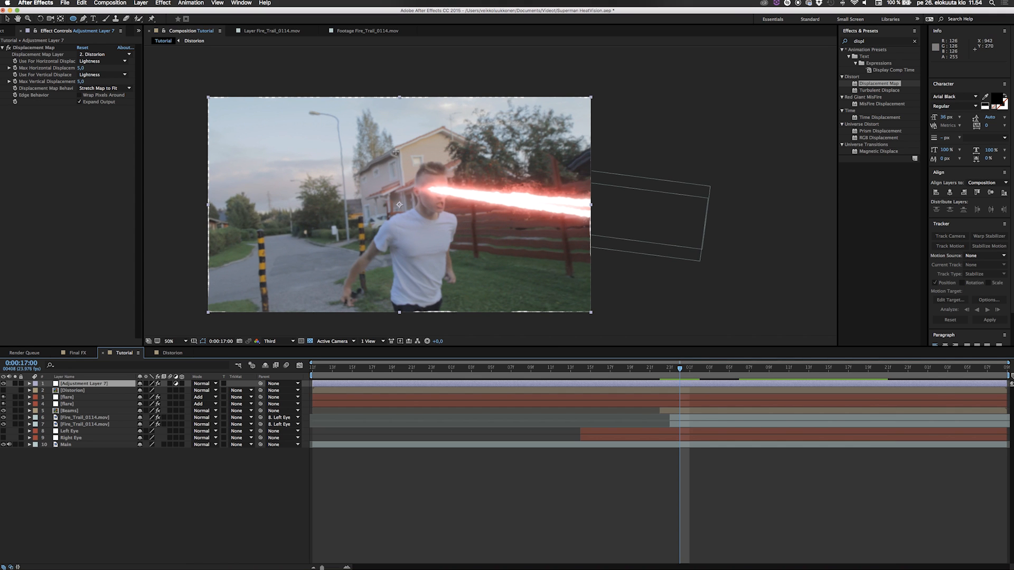
drag(423, 170, 664, 235)
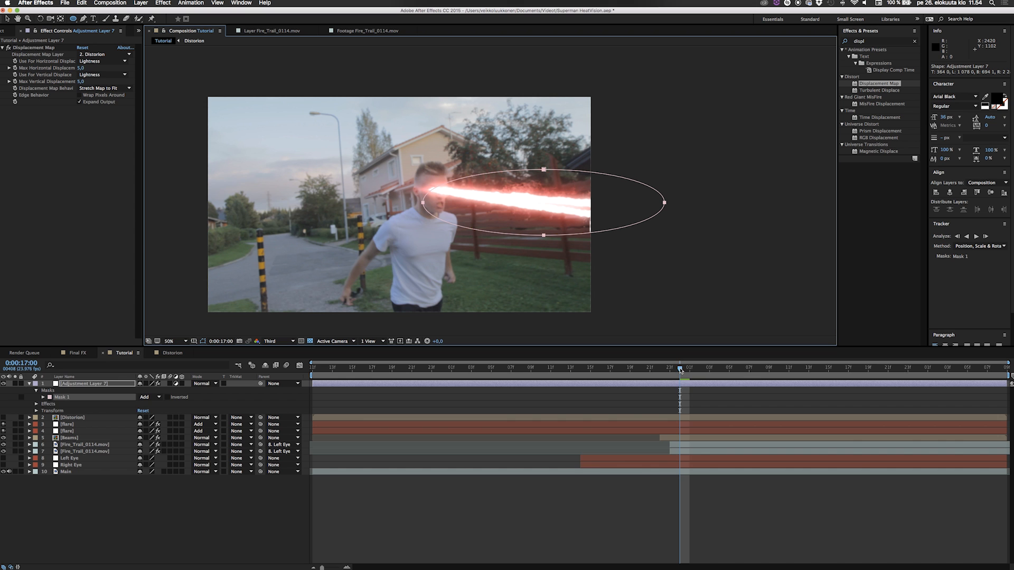
Check the ellipse mask against the moving beam and start Mask Path keyframing at 0:00:17:00.
key(space)
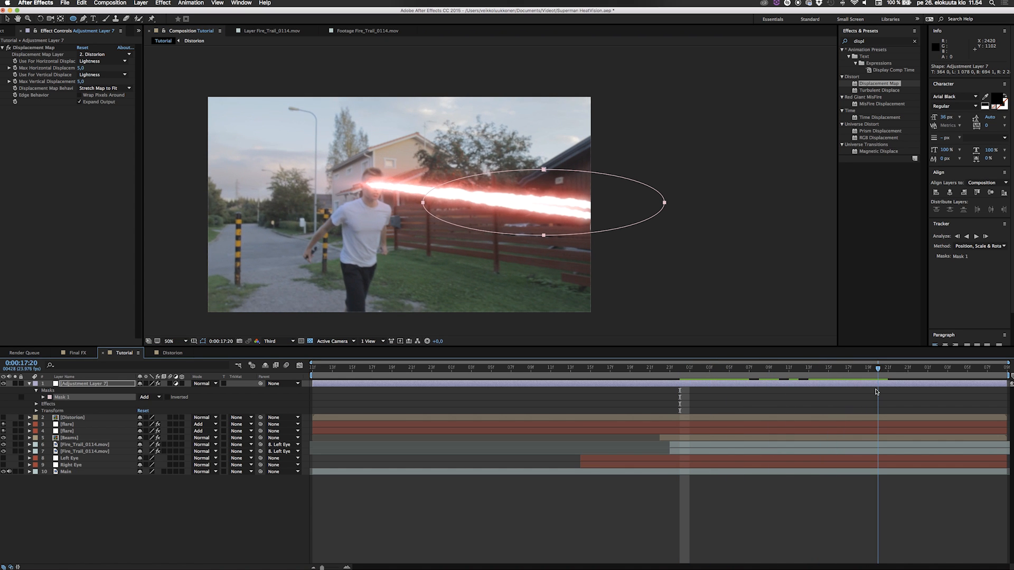
key(space)
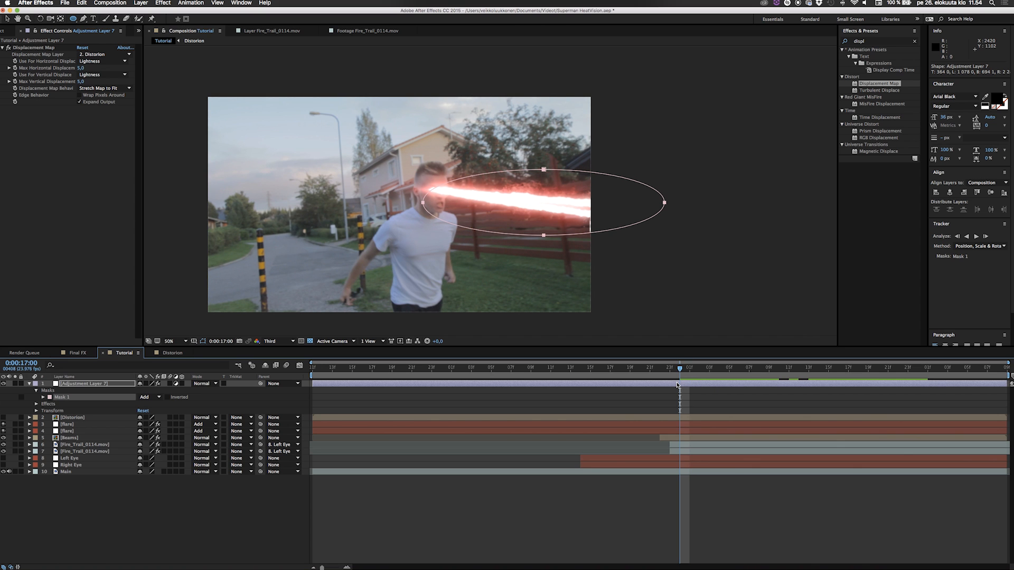
key(m)
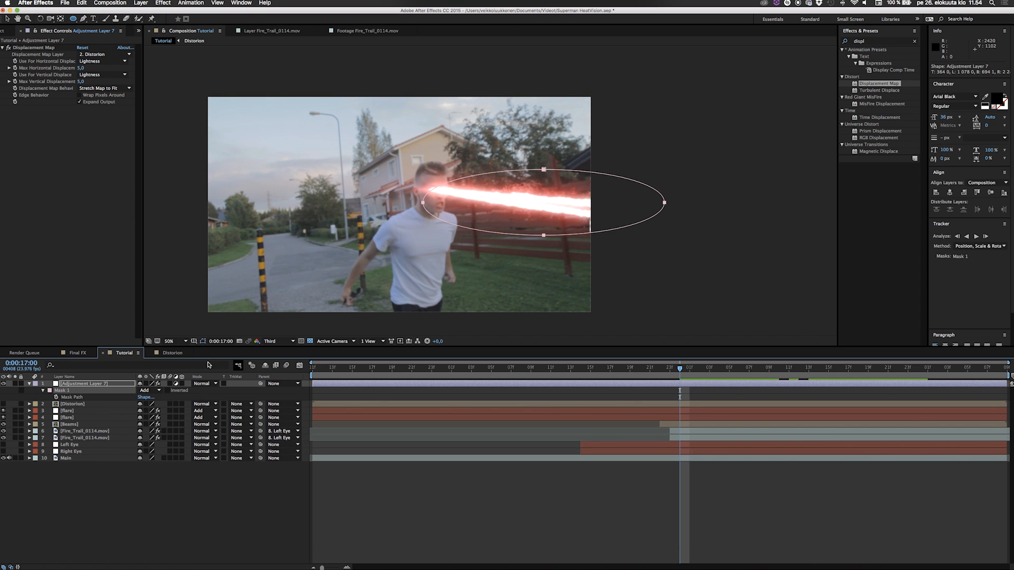
click(56, 398)
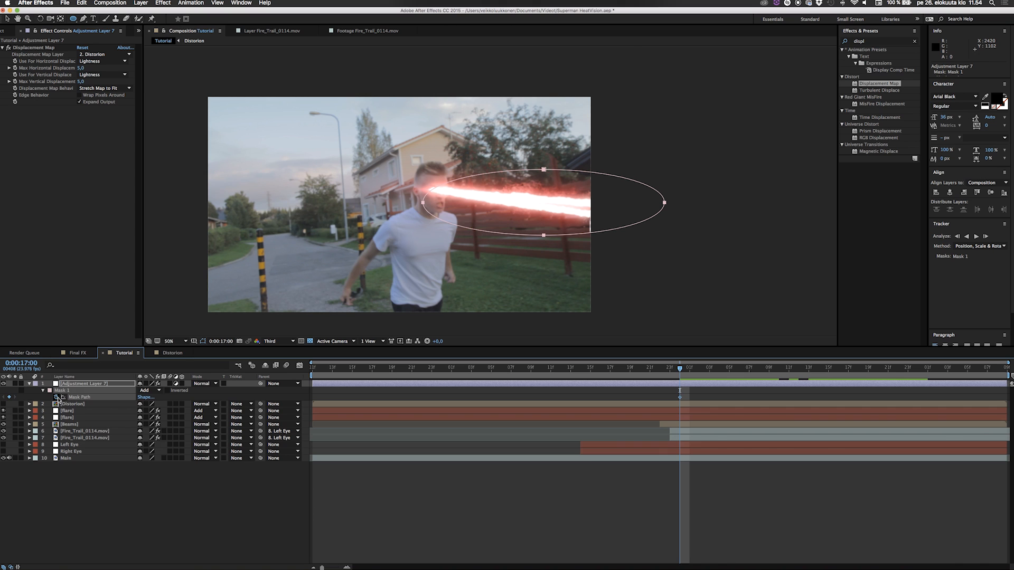
Reshape the ellipse mask's four vertices to hug the slanted beam closely, starting at the man's eyes, at 0:00:17:00.
key(v)
click(665, 202)
shift+click(664, 203)
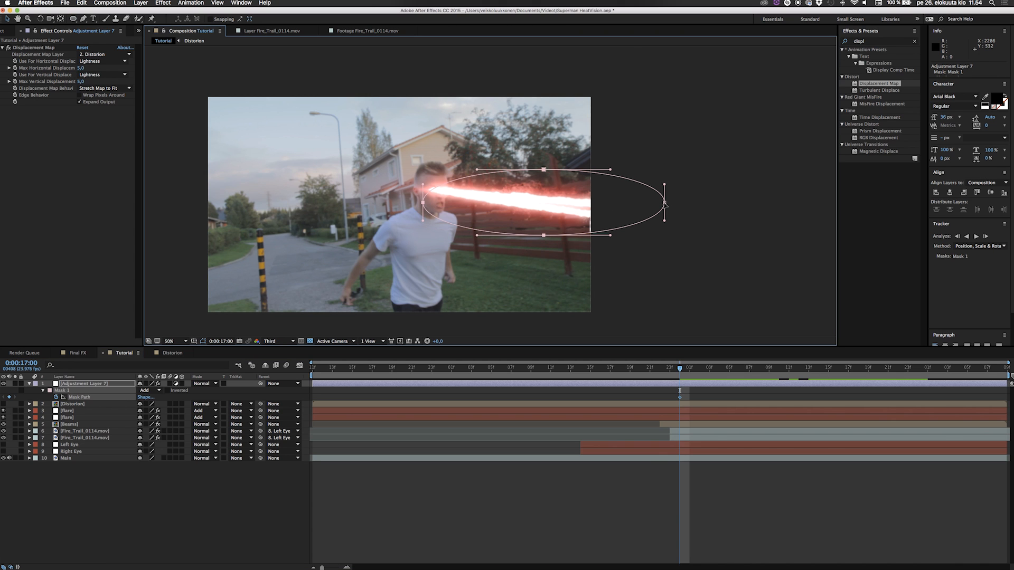
drag(665, 203, 657, 216)
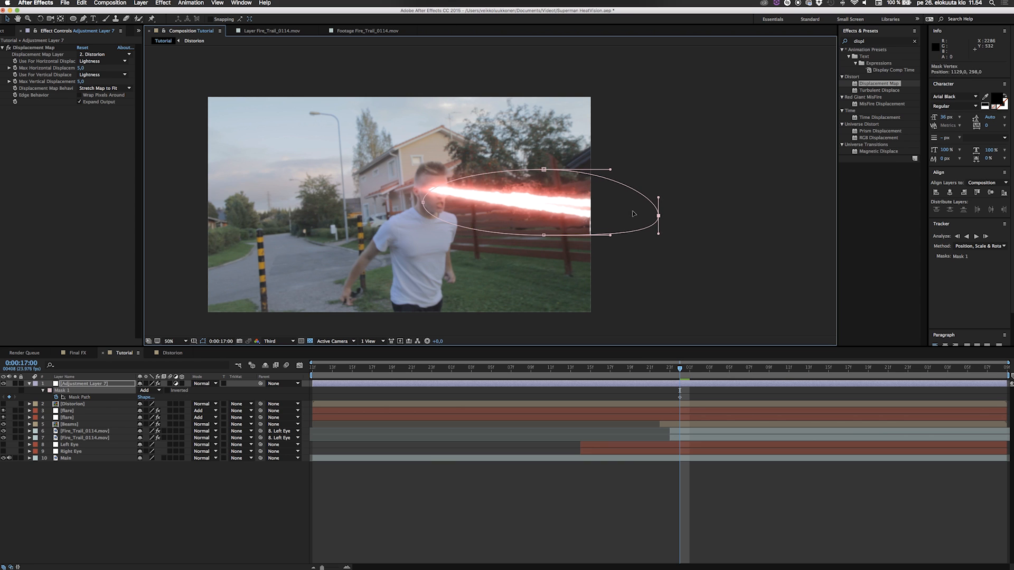
click(423, 201)
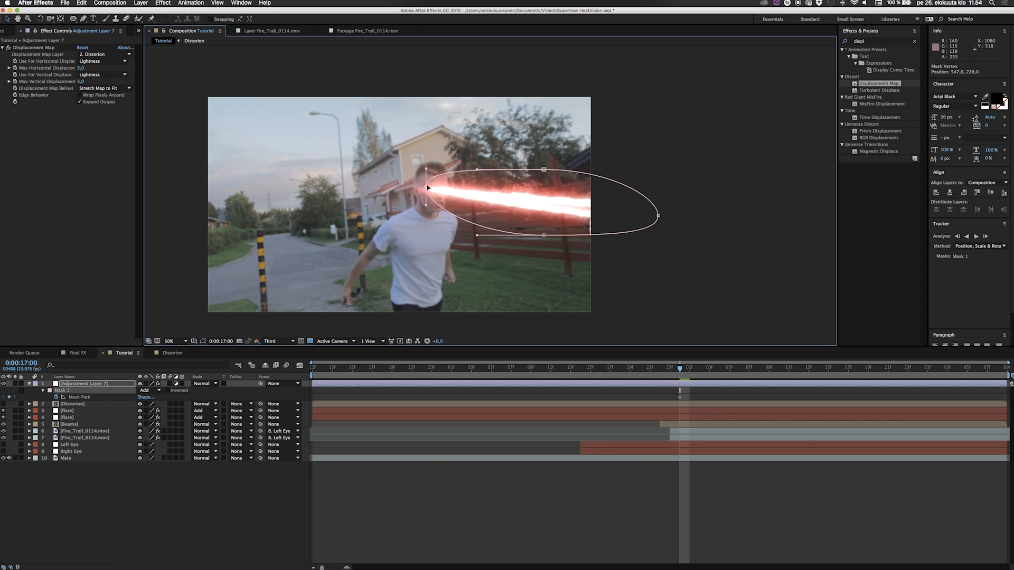
drag(544, 236, 544, 227)
drag(543, 171, 529, 172)
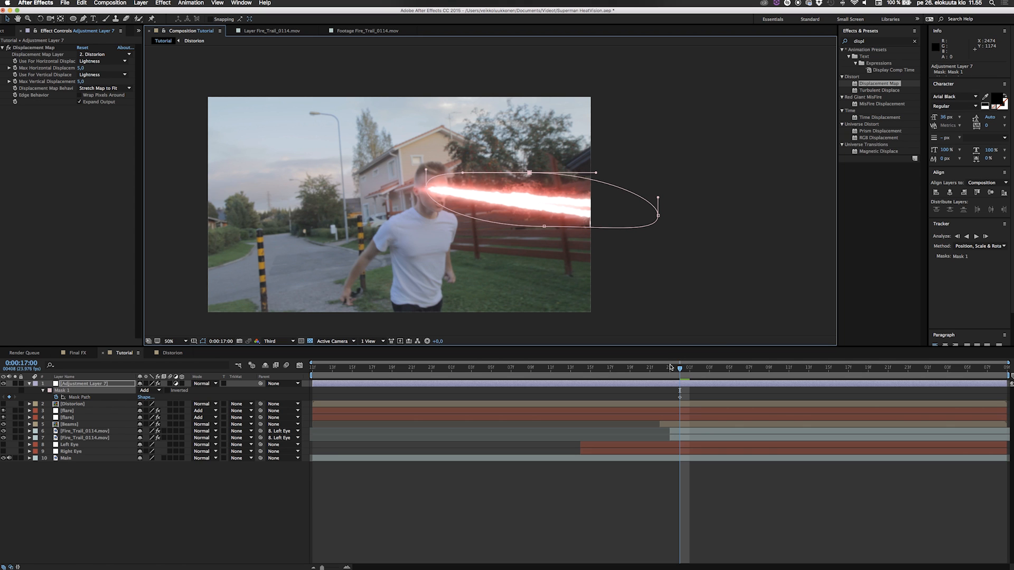
Keyframe the mask path to follow the eyes at 0:00:17:11 and 0:00:17:20, refitting the upper and lower curves at the second time.
drag(679, 369, 788, 370)
drag(421, 190, 392, 190)
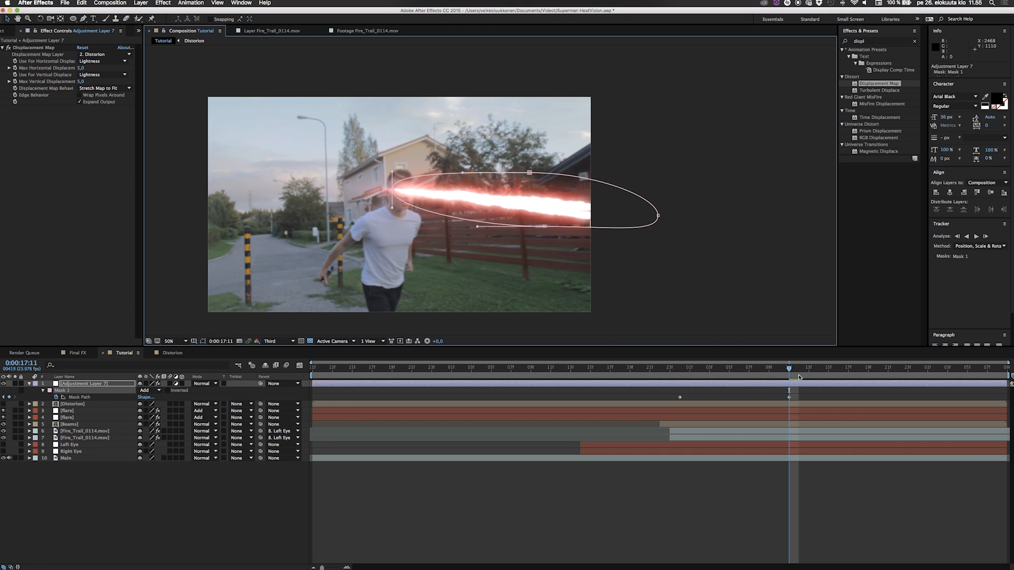
drag(790, 370, 878, 370)
drag(392, 190, 370, 188)
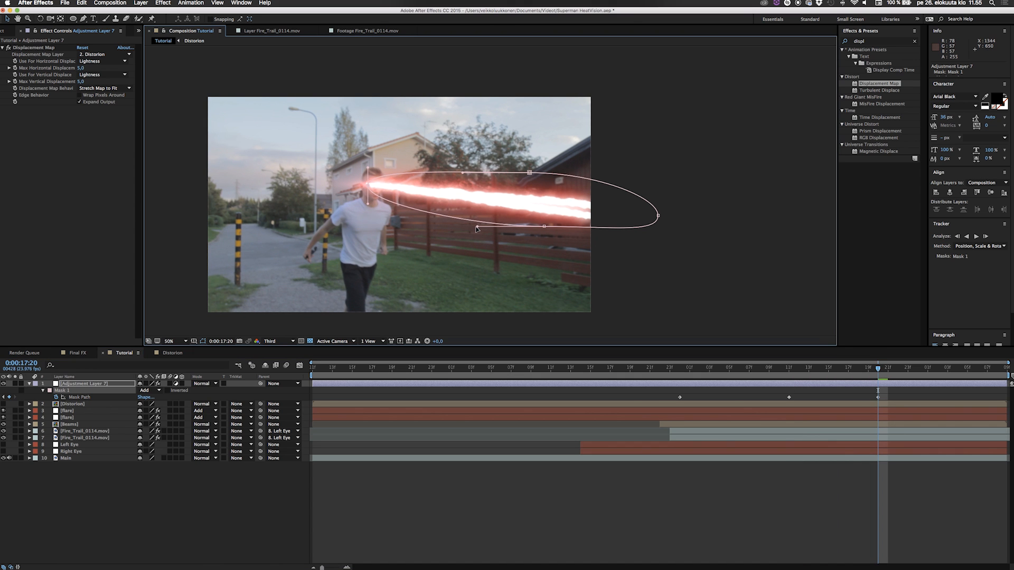
drag(473, 226, 439, 223)
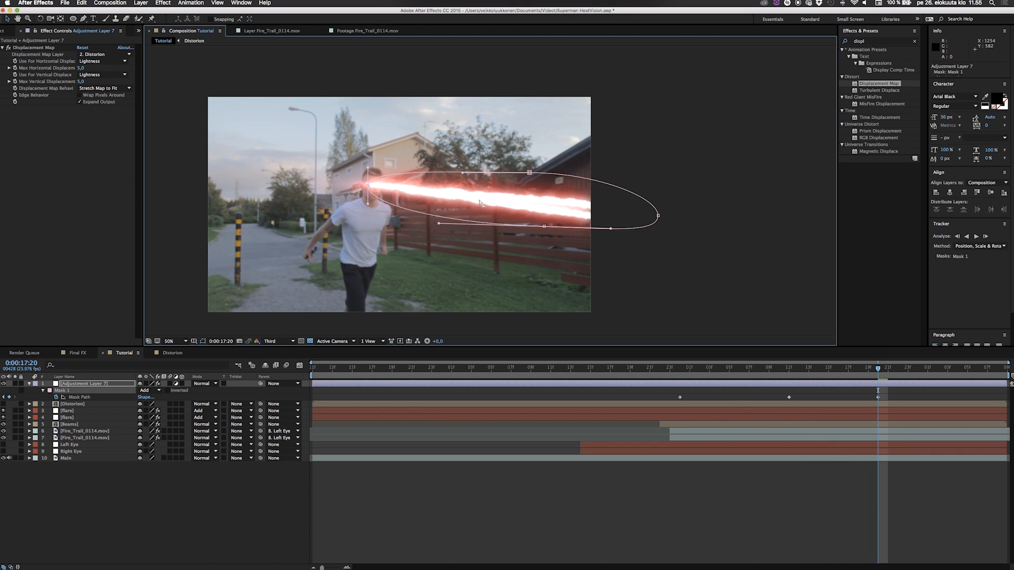
click(529, 173)
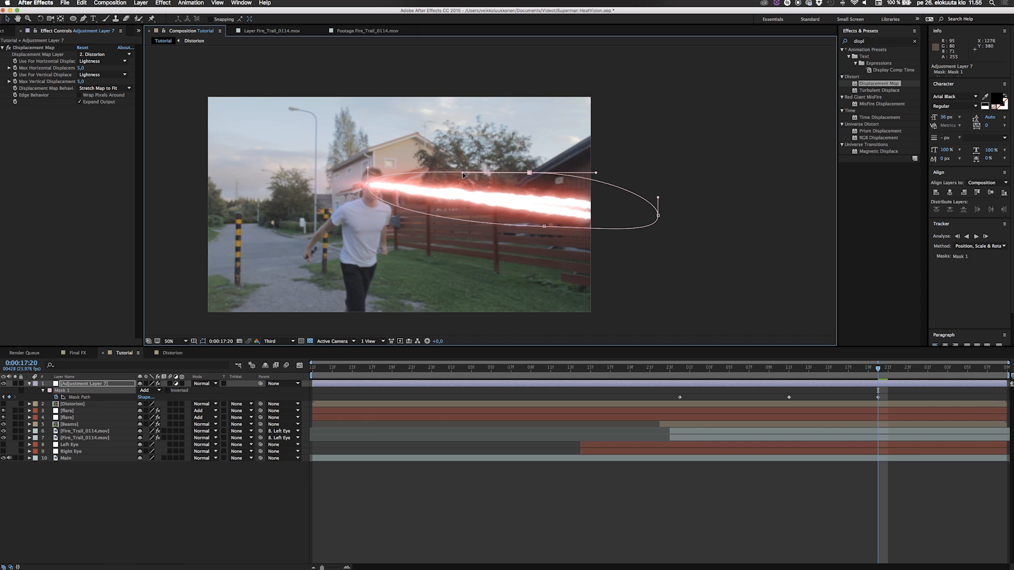
drag(463, 174, 448, 169)
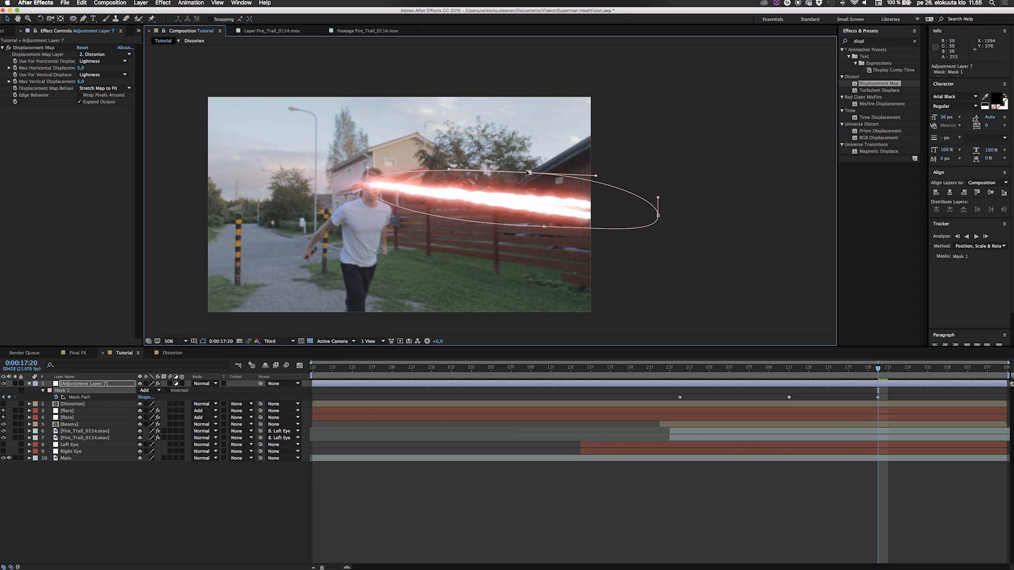
drag(530, 172, 526, 178)
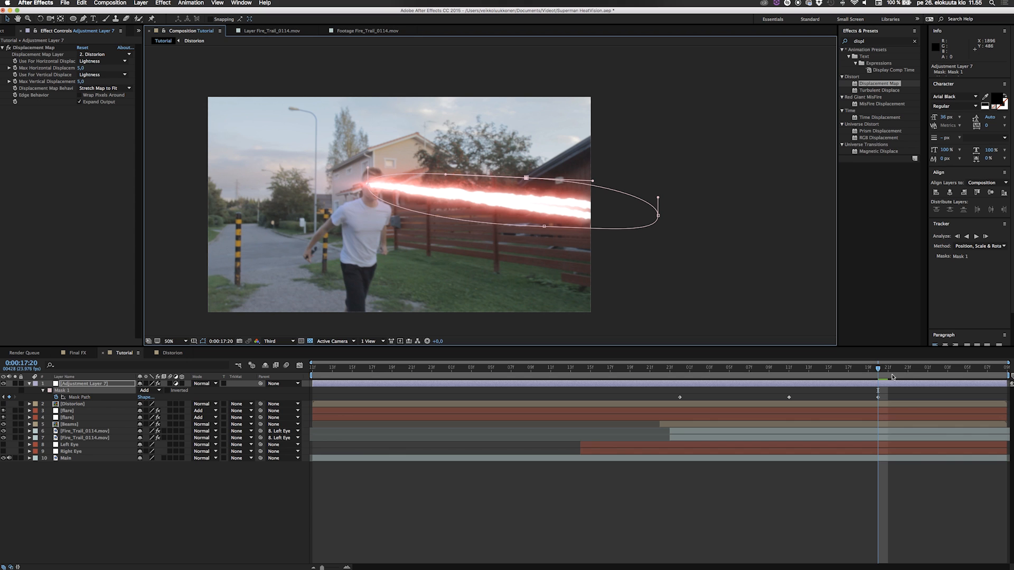
Keyframe the mask path at about 0:00:18:04, moving all four vertices to match the head and beam position.
drag(879, 371, 960, 374)
drag(368, 186, 353, 171)
drag(526, 178, 524, 176)
drag(544, 227, 538, 213)
drag(658, 217, 656, 212)
click(658, 378)
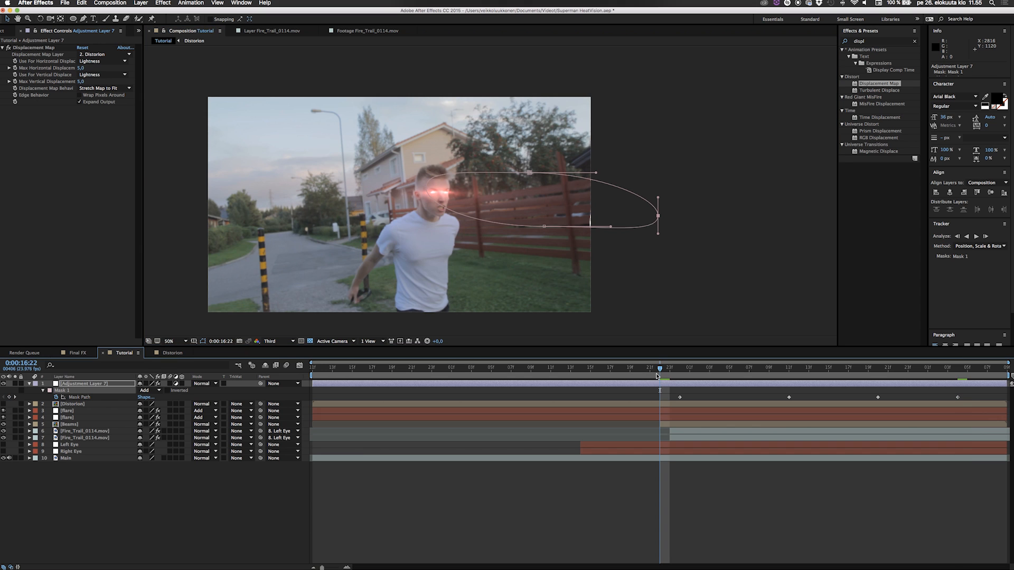
Split the adjustment layer at 0:00:18:07 and remove the portion after it.
drag(951, 373, 987, 373)
key(super+t)
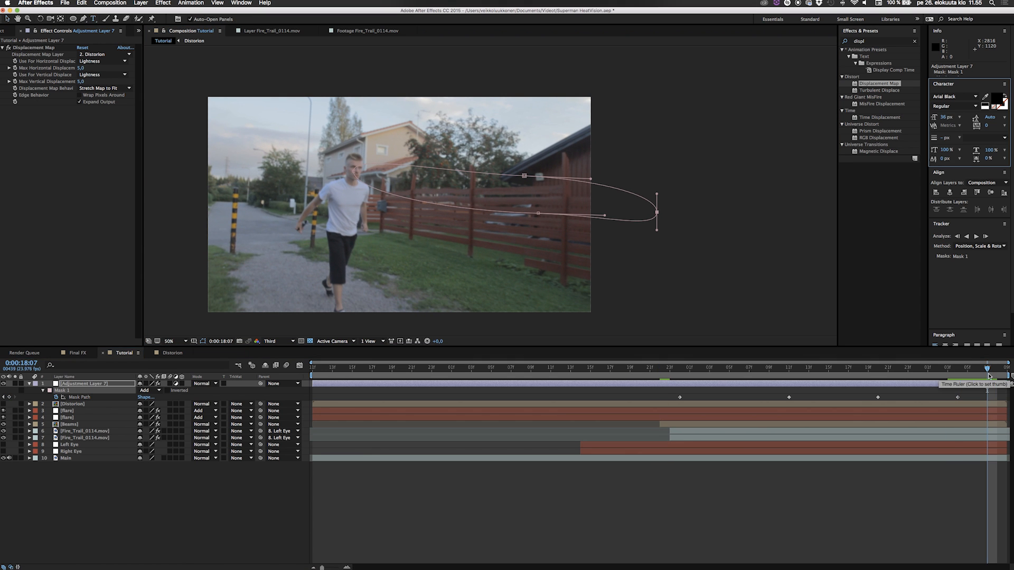
click(358, 389)
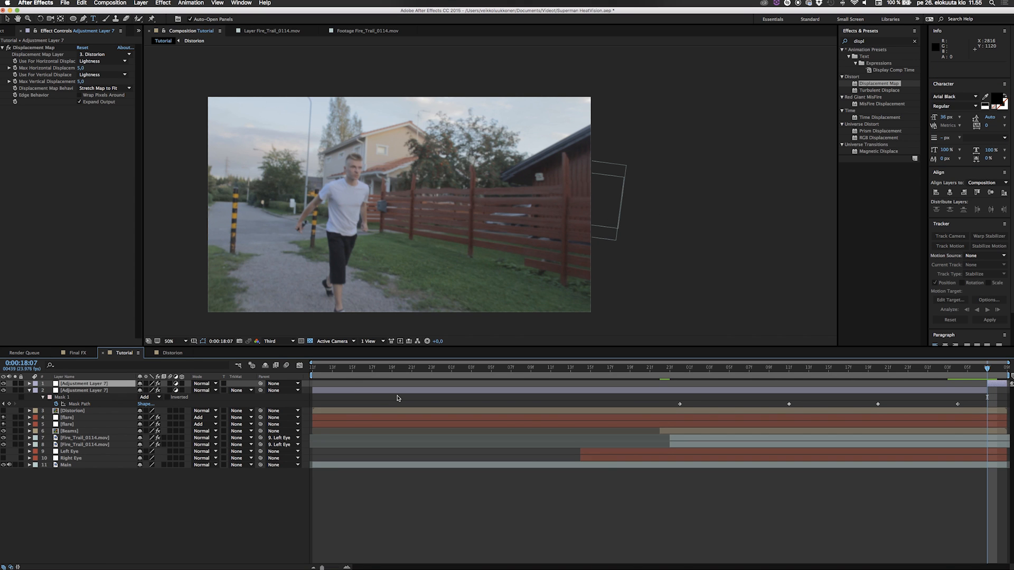
Add Opacity keyframes to the adjustment layer at 0:00:18:05 and 0:00:18:07 for the distortion's fade-out.
key(t)
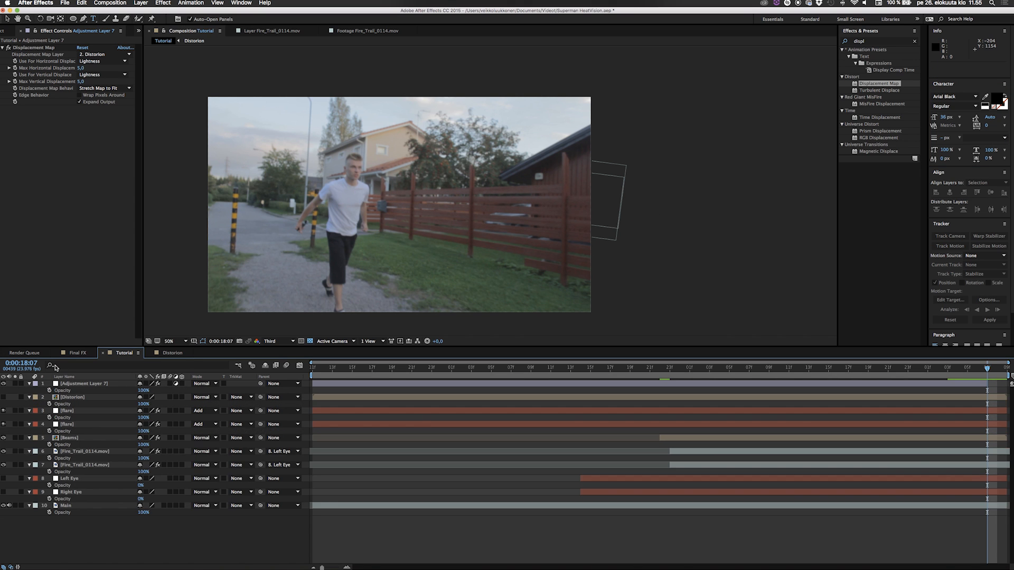
key(t)
click(76, 378)
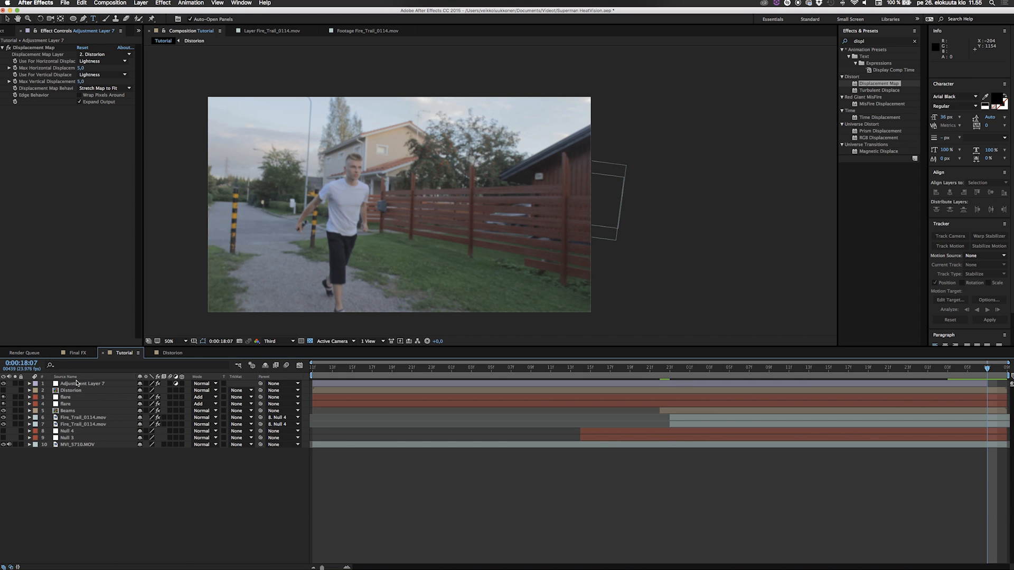
key(t)
key(t)
click(76, 384)
key(t)
click(49, 391)
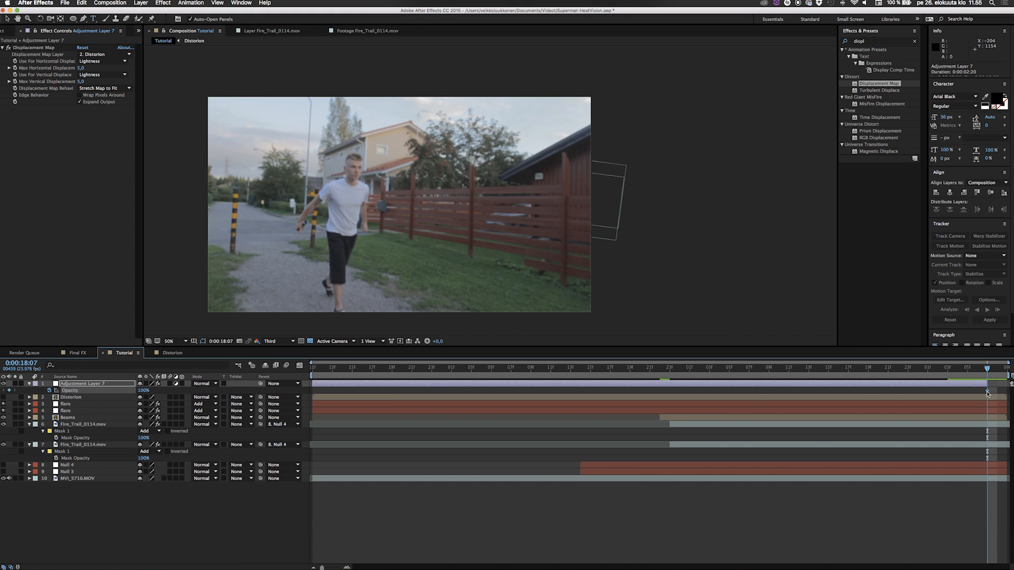
drag(986, 392, 966, 391)
Fade the adjustment layer in from 0% opacity at 0:00:16:23 to 100% at 0:00:17:02, and remove its portion before 0:00:16:23.
click(668, 378)
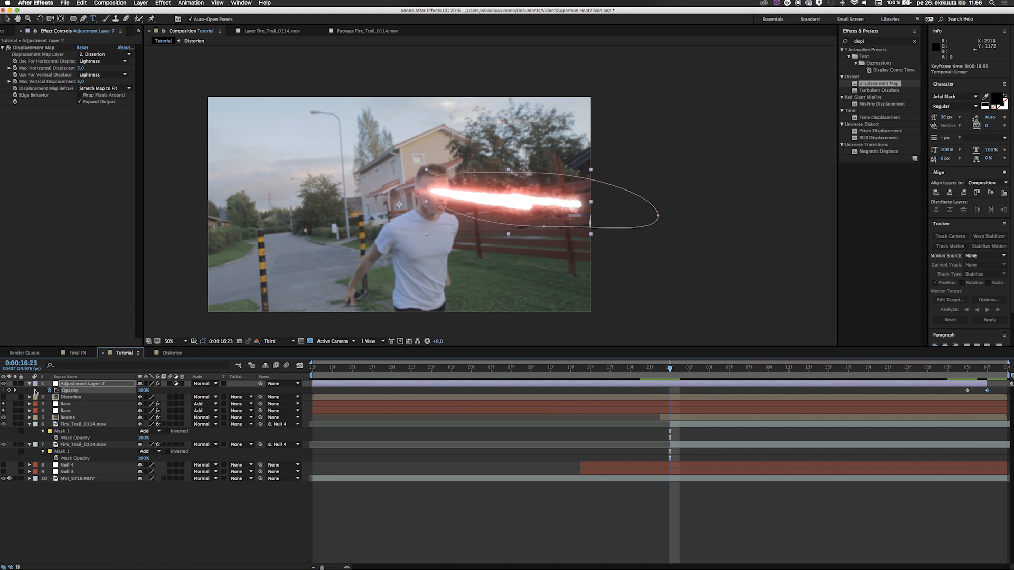
click(9, 391)
drag(670, 392, 700, 392)
key(super+shift+d)
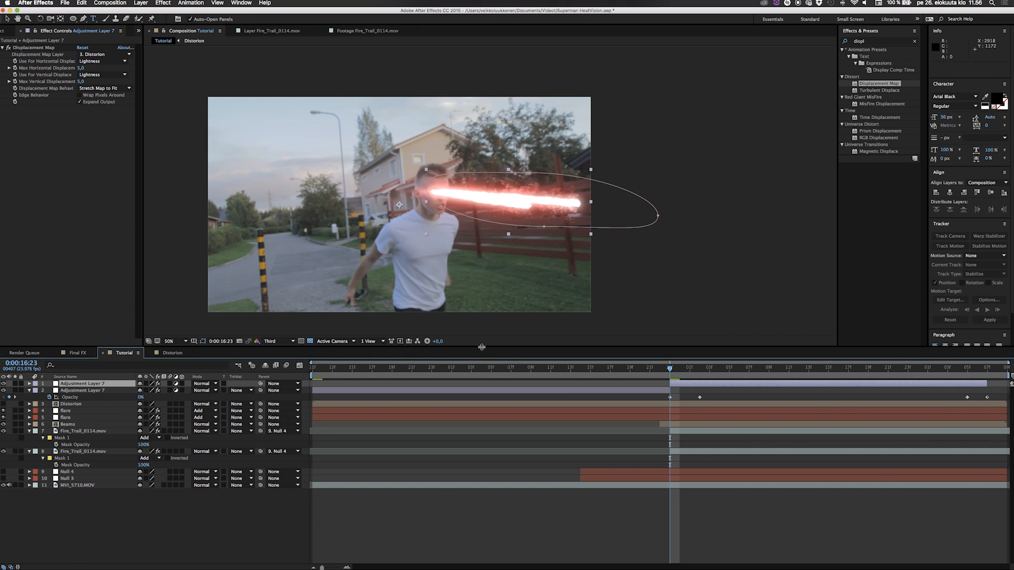
key(Delete)
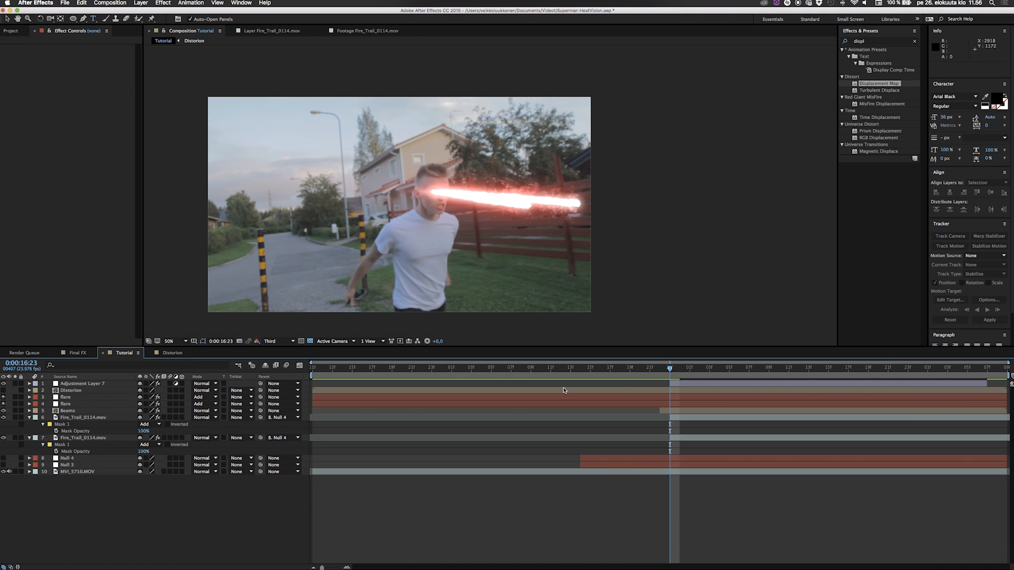
Preview the masked heat distortion from 0:00:16:19.
click(632, 369)
key(space)
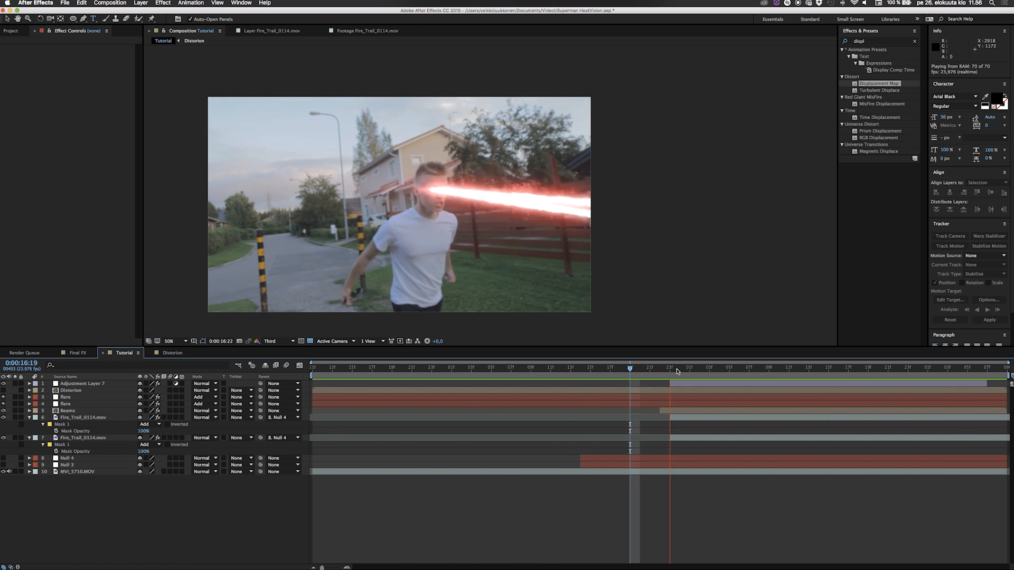
key(space)
Set the adjustment layer's Opacity keyframes at 0:00:17:02 and 0:00:18:05 to 80%.
key(t)
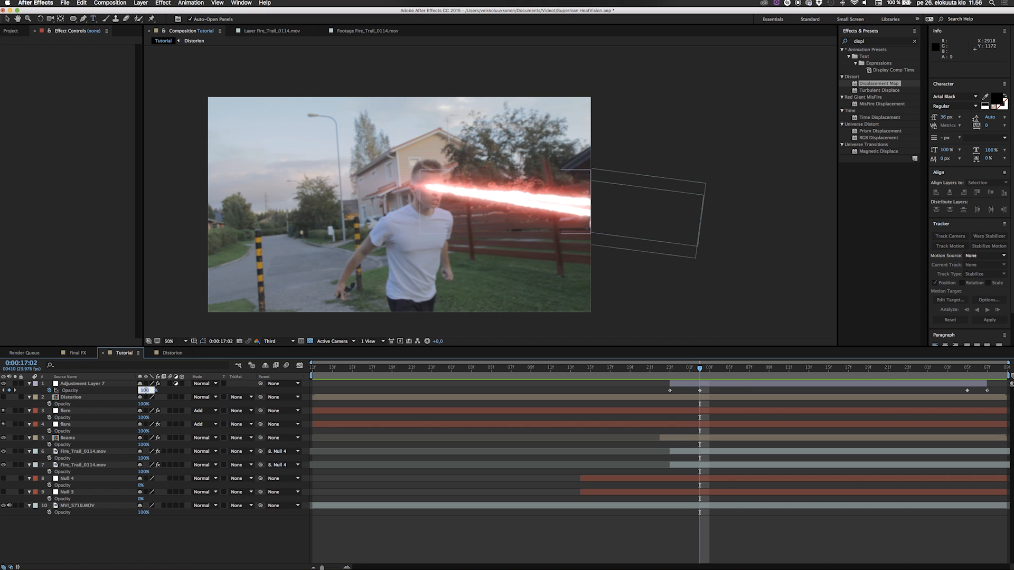
key(Return)
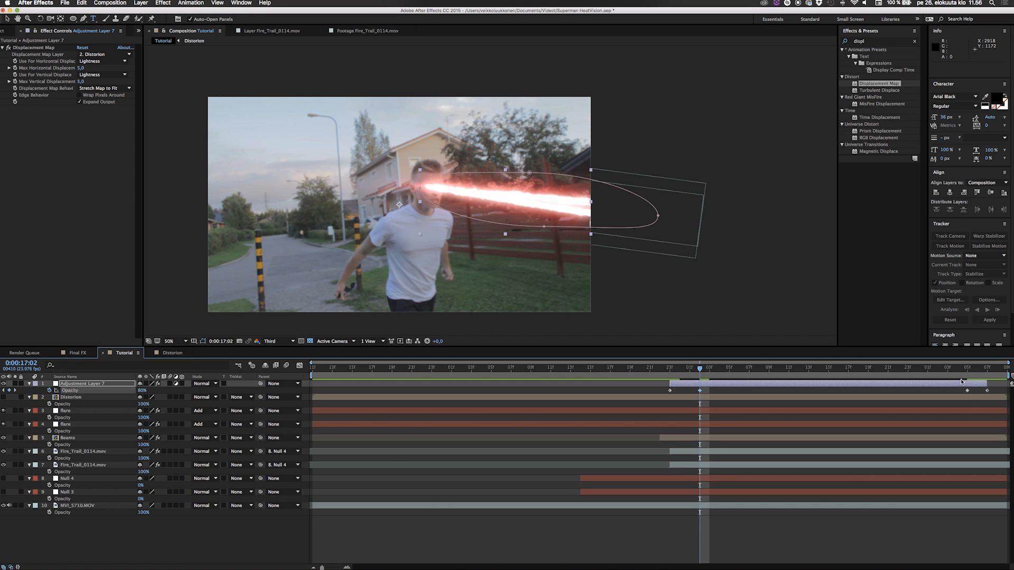
key(k)
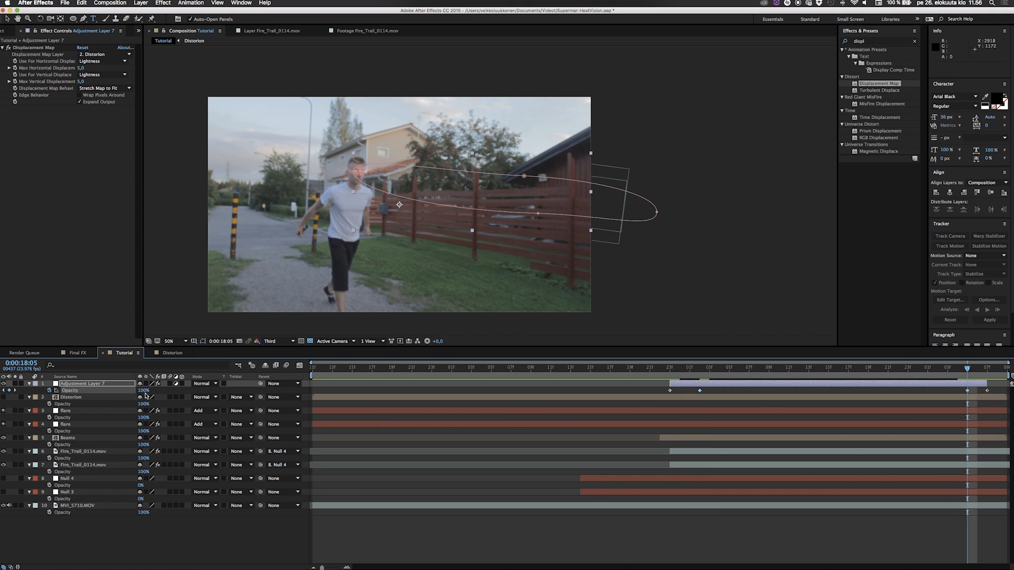
key(Return)
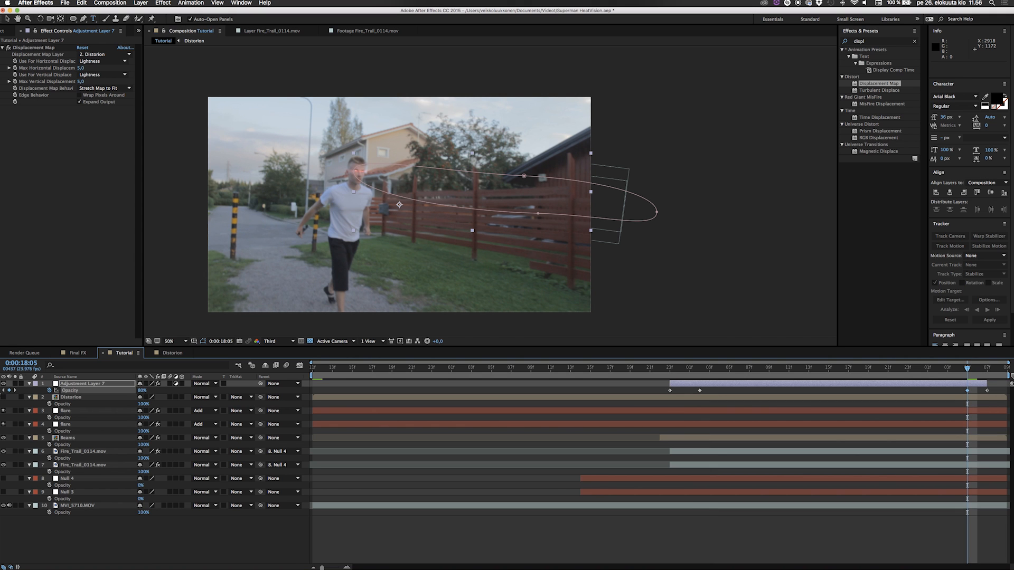
Hide the layers' opacity properties and preview the softened distortion from 0:00:16:21.
click(95, 531)
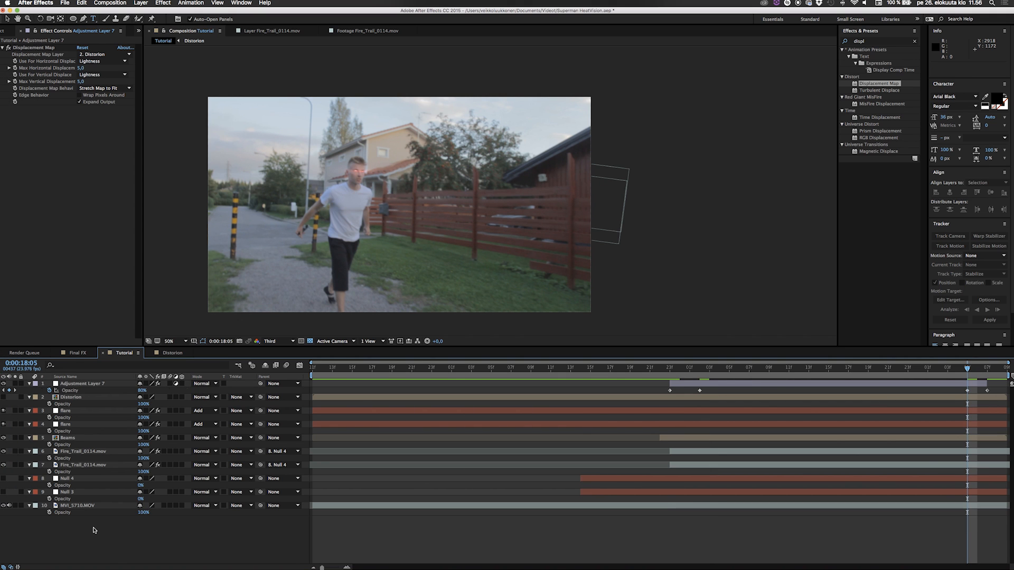
key(t)
click(658, 370)
key(space)
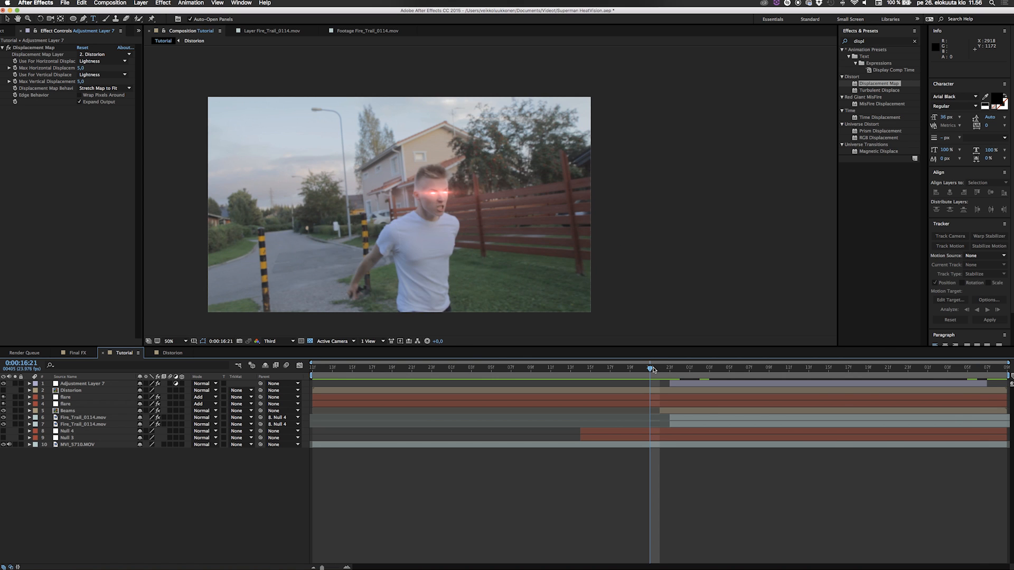
key(space)
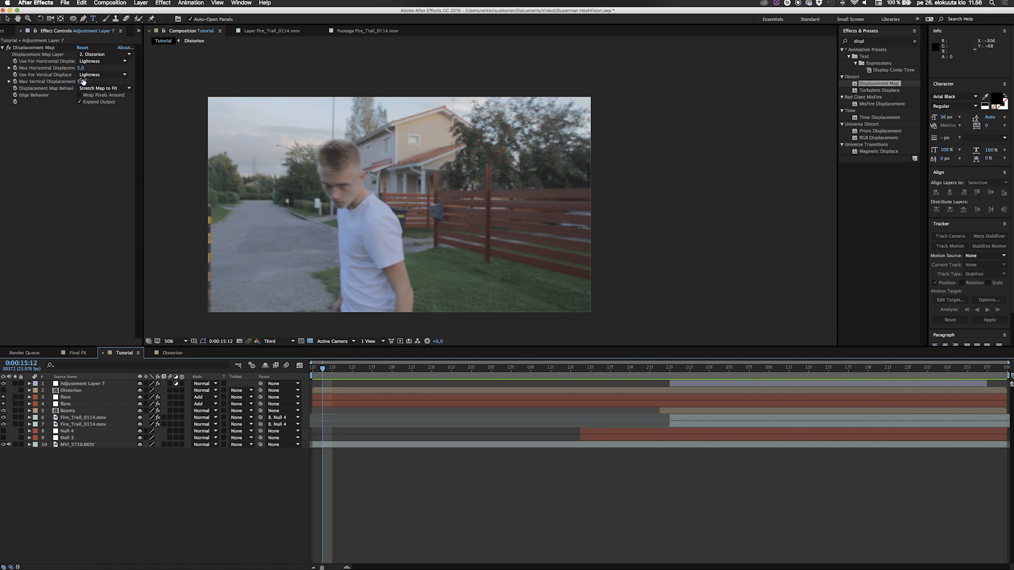
Collapse the Displacement Map effect and preview the shot from 0:00:15:12.
click(2, 48)
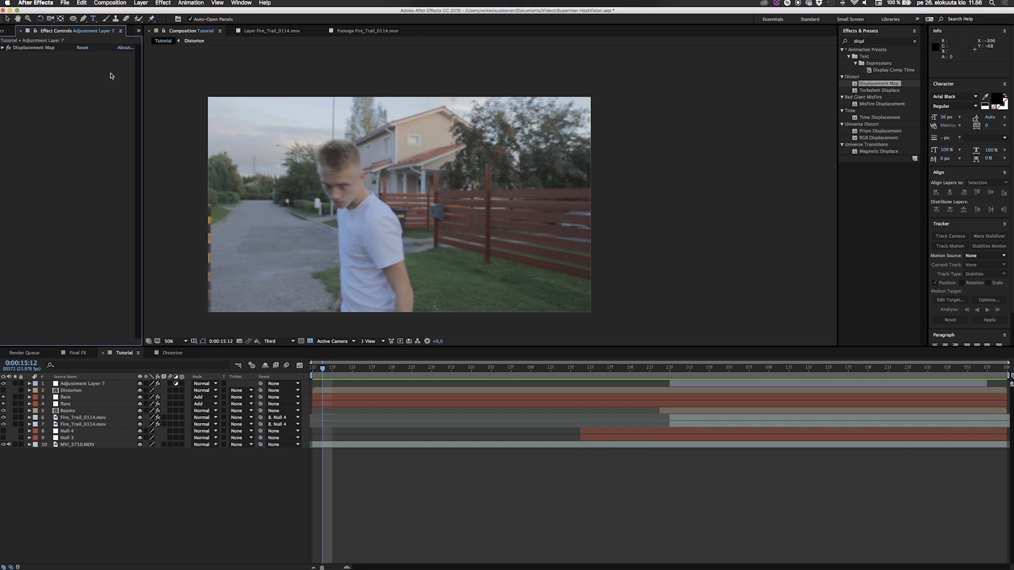
key(space)
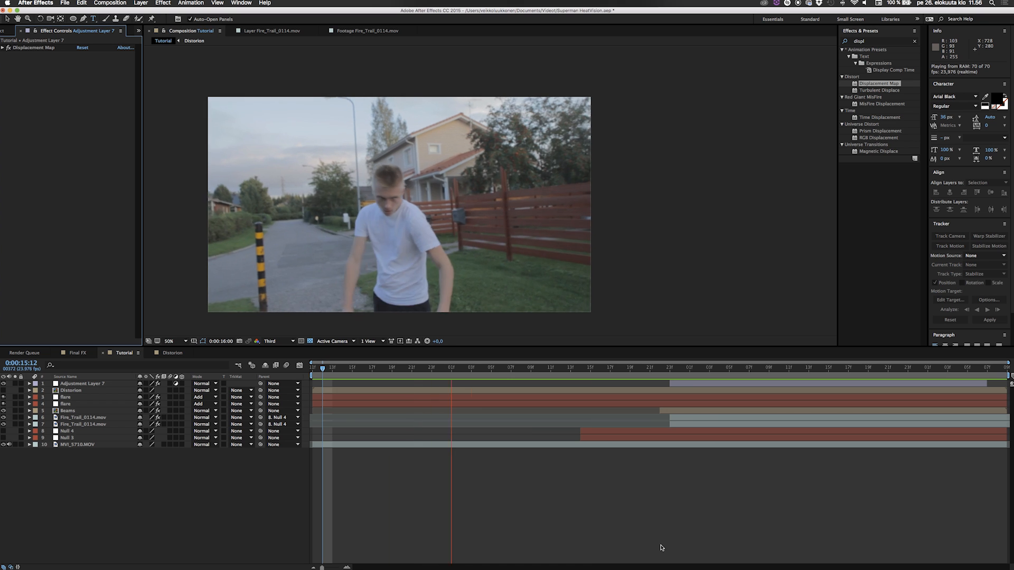
key(space)
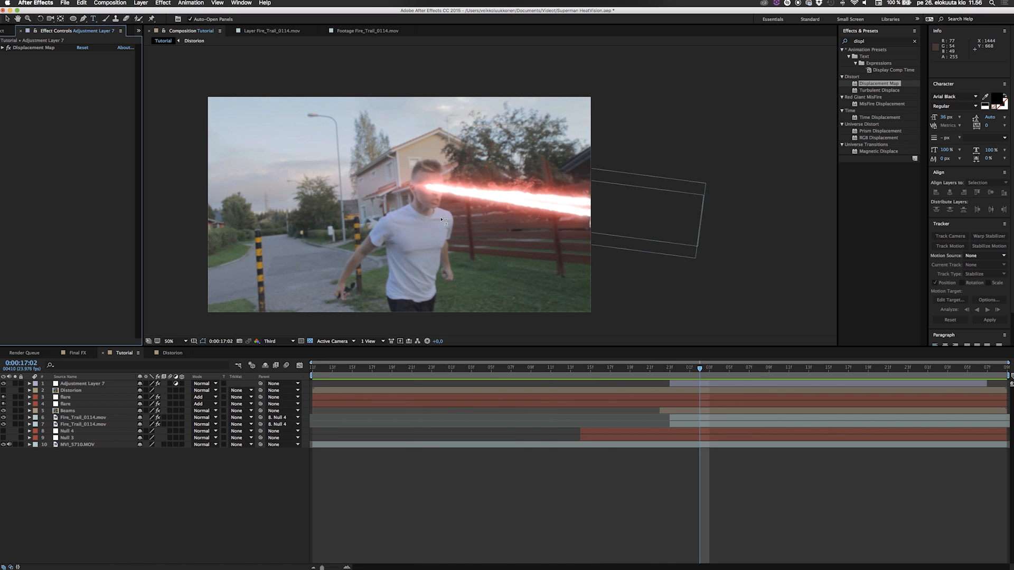
Add a new adjustment layer to the Tutorial composition and name it Face distort.
right_click(128, 476)
mouse_move(200, 479)
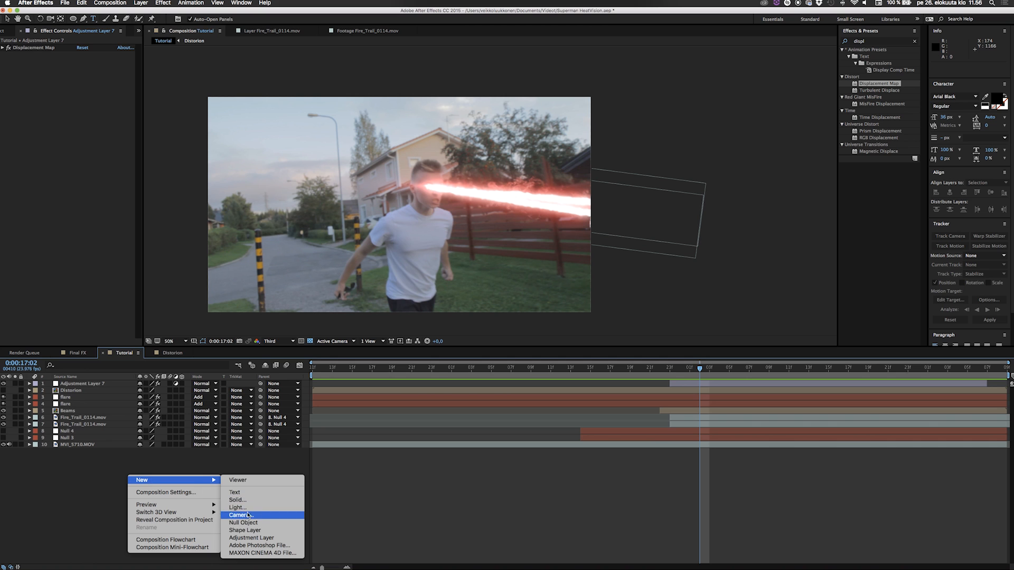
click(264, 538)
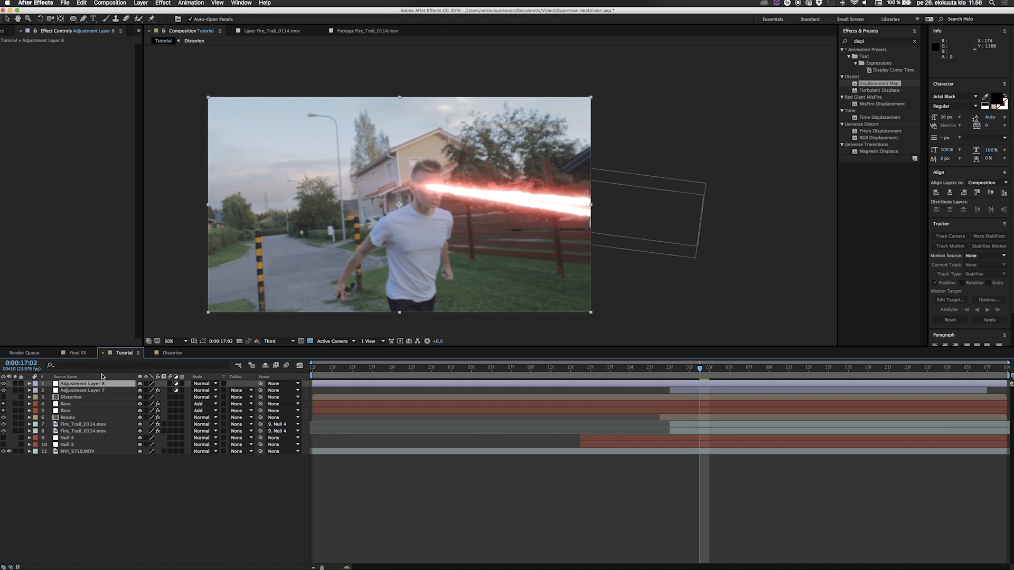
key(Return)
text(Face di)
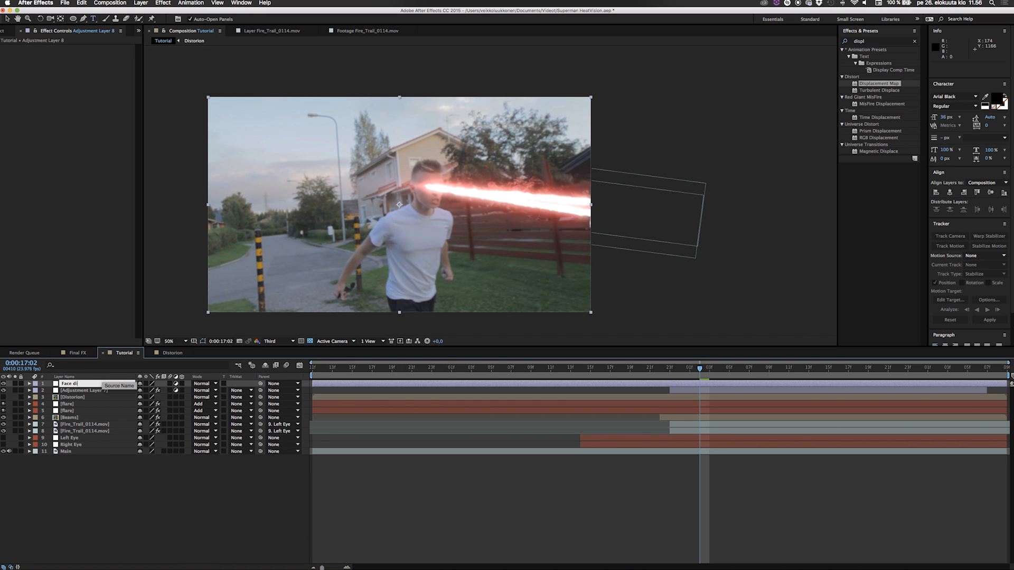
text(stort)
key(Return)
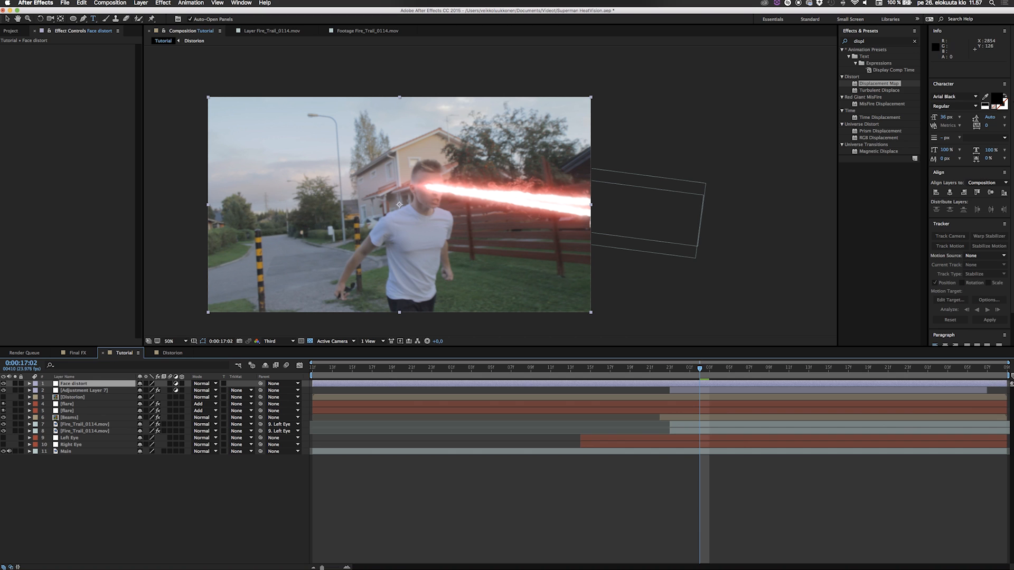
Find the Bulge effect and apply it to the Face distort layer.
click(877, 43)
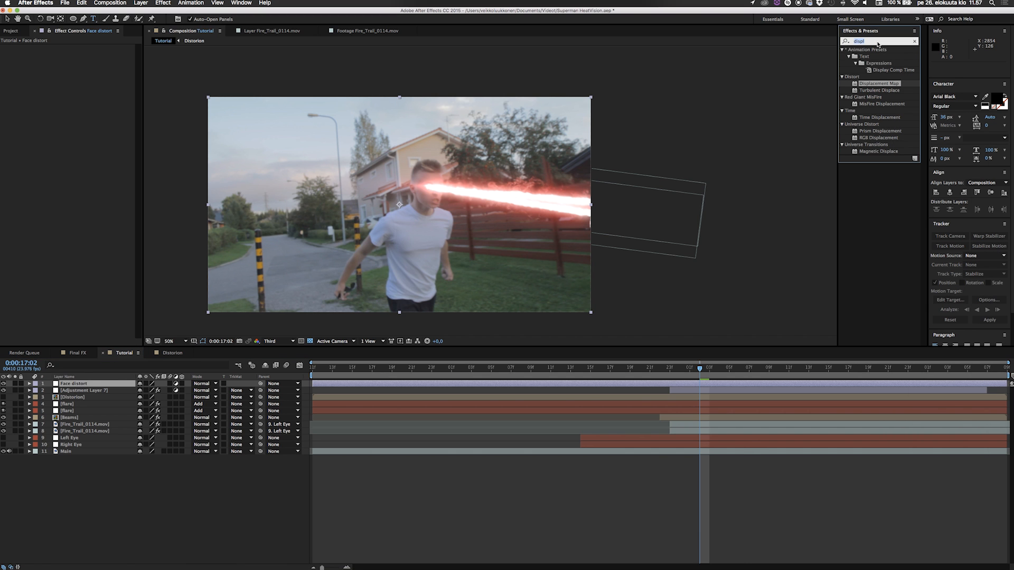
text(bulge)
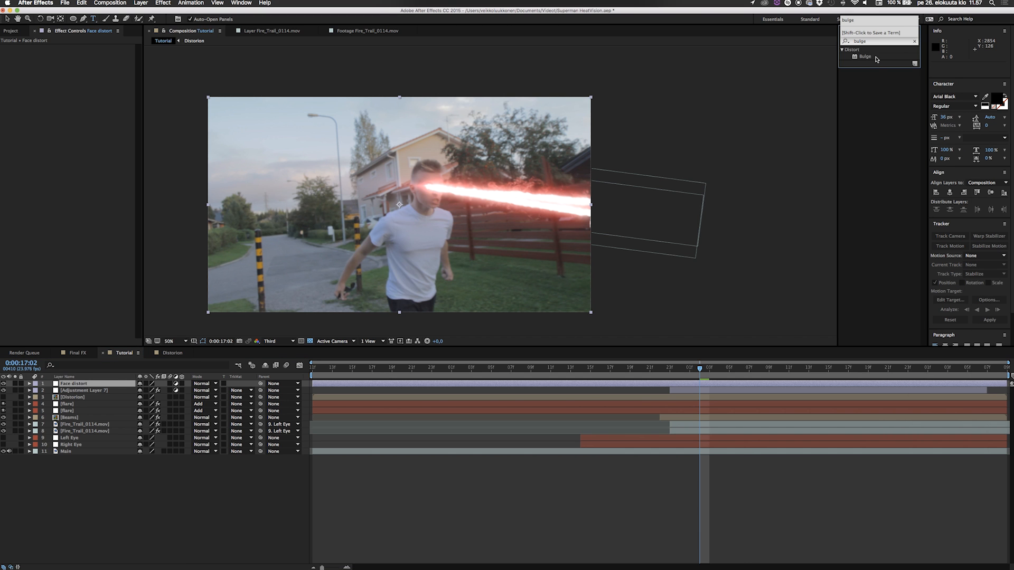
click(872, 64)
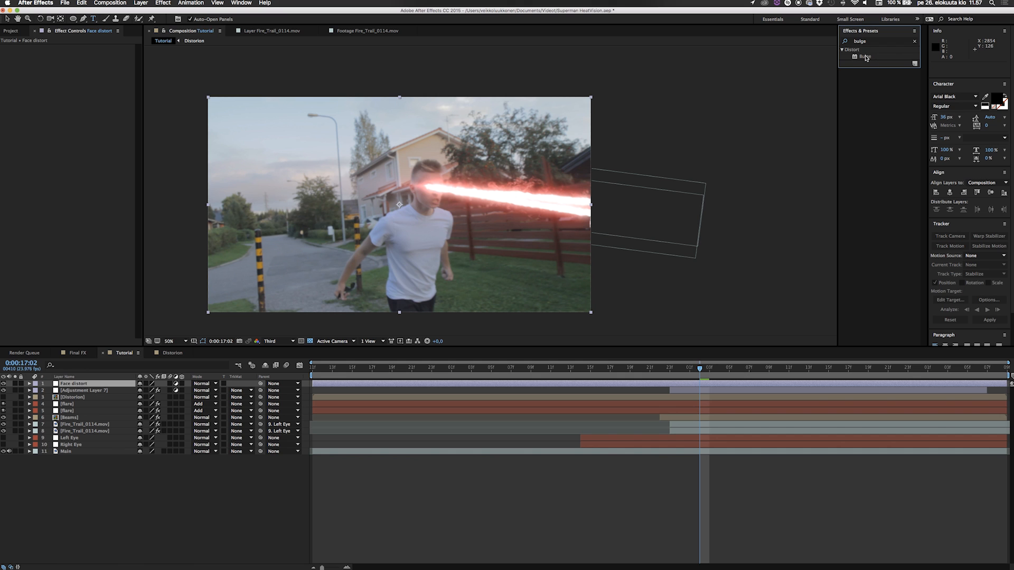
double_click(865, 57)
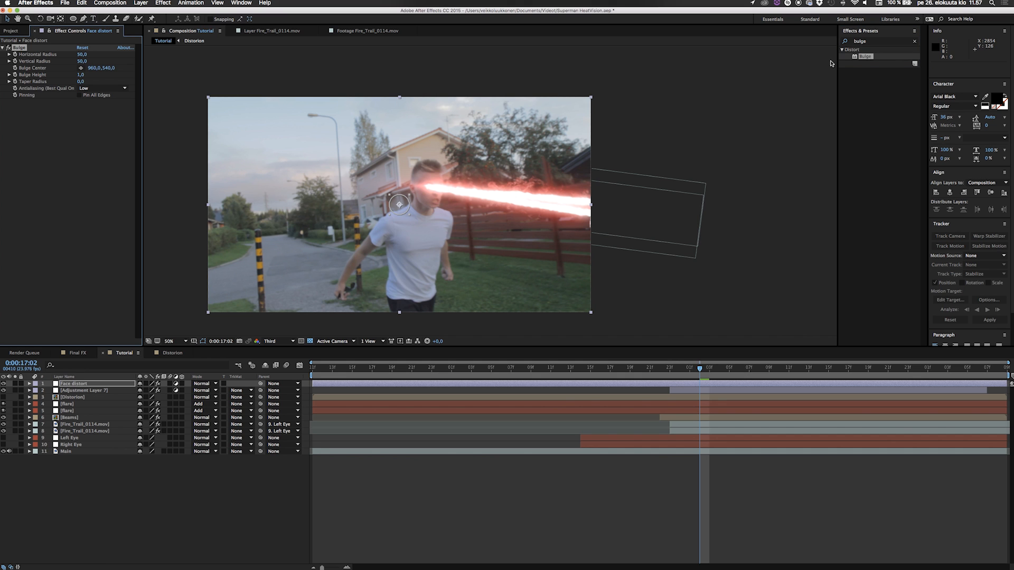
At 0:00:16:23, place the bulge center on the man's face at about 1144, 478.
click(669, 372)
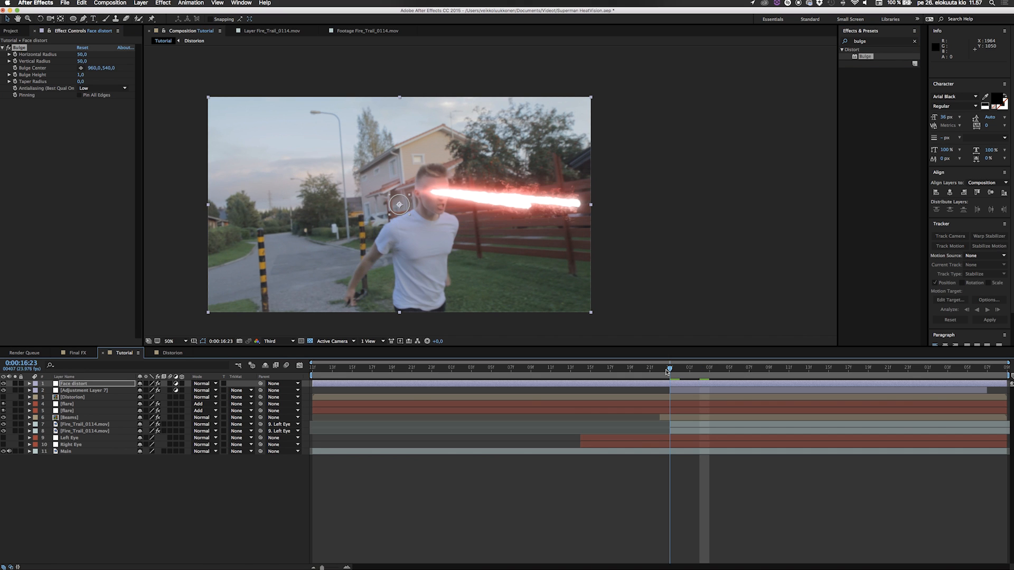
mouse_move(667, 371)
mouse_down()
mouse_move(649, 372)
mouse_move(668, 372)
mouse_up()
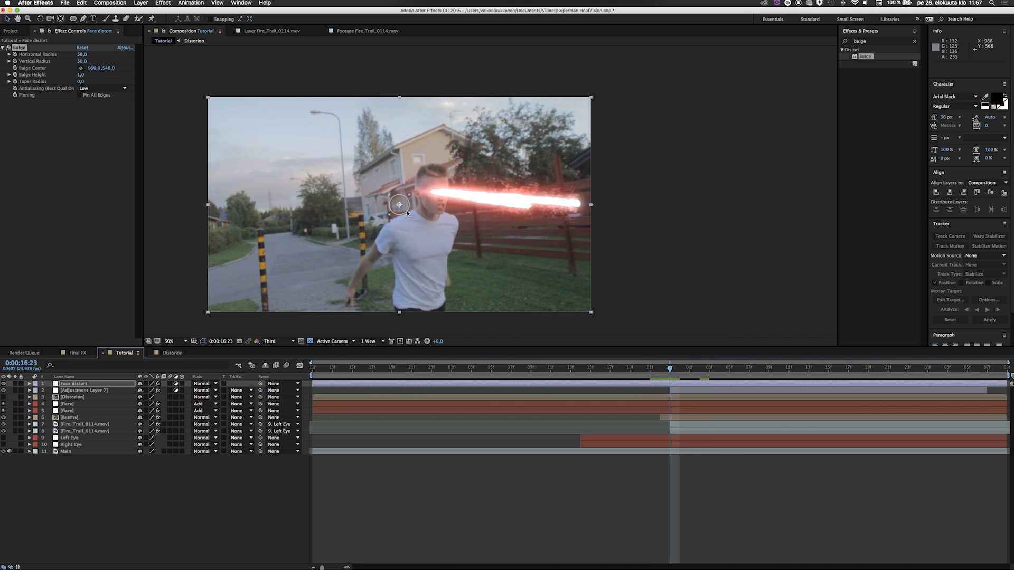
drag(400, 208, 436, 193)
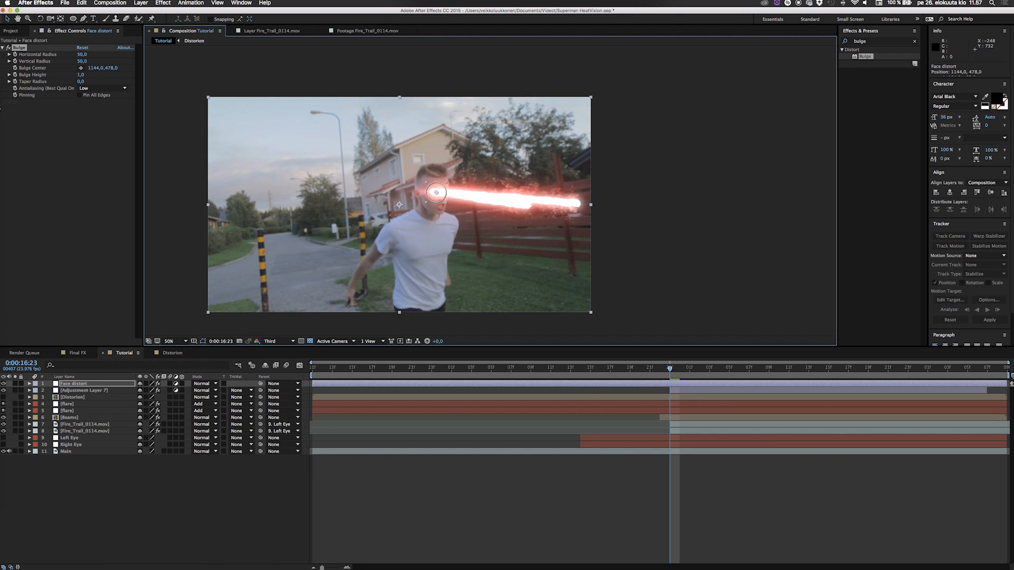
At 0:00:16:23, keyframe the Horizontal Radius at 218, Vertical Radius at 232 and Bulge Height at -0.4, with the bulge enclosing the head.
click(16, 55)
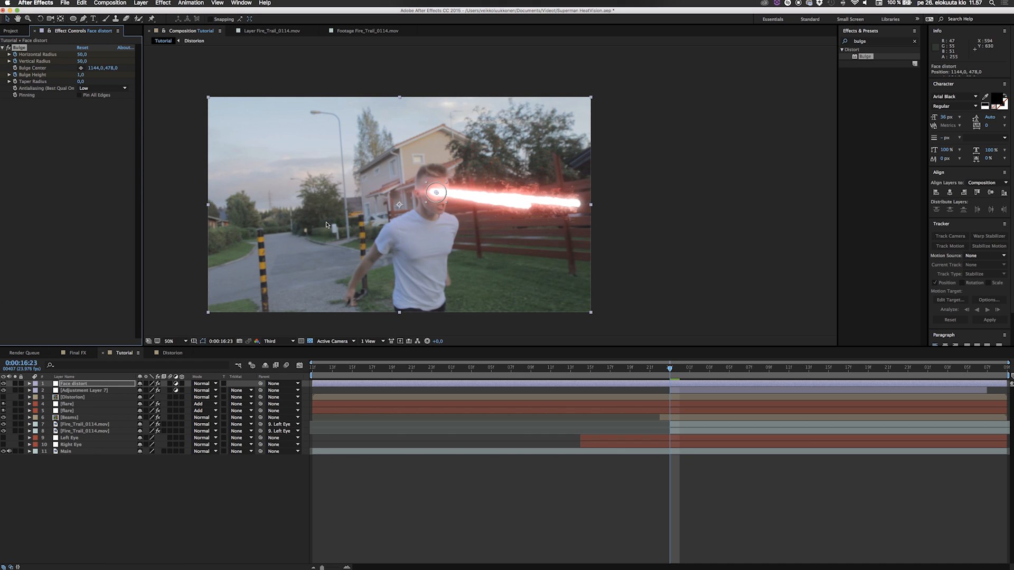
key(u)
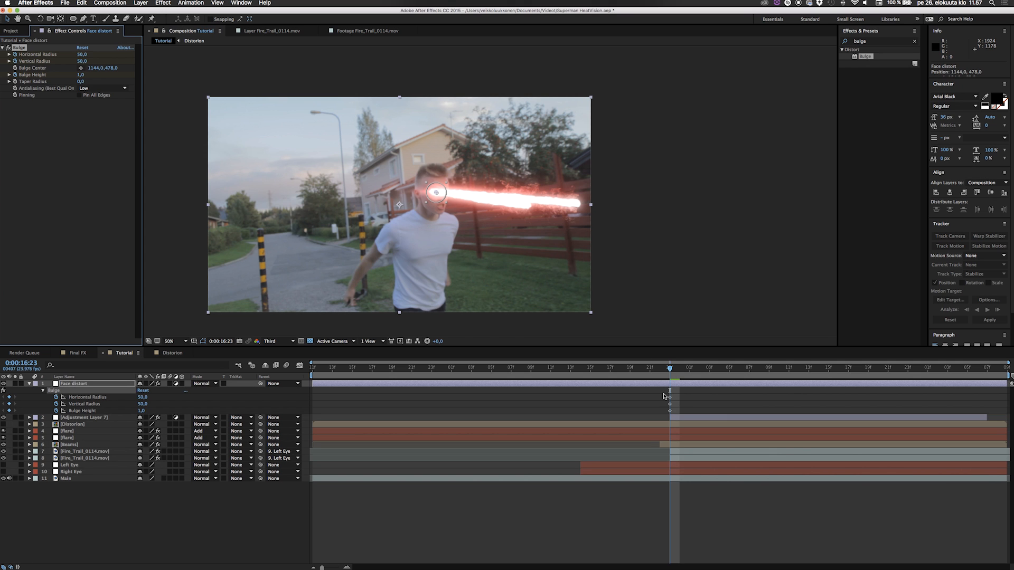
drag(447, 205, 480, 241)
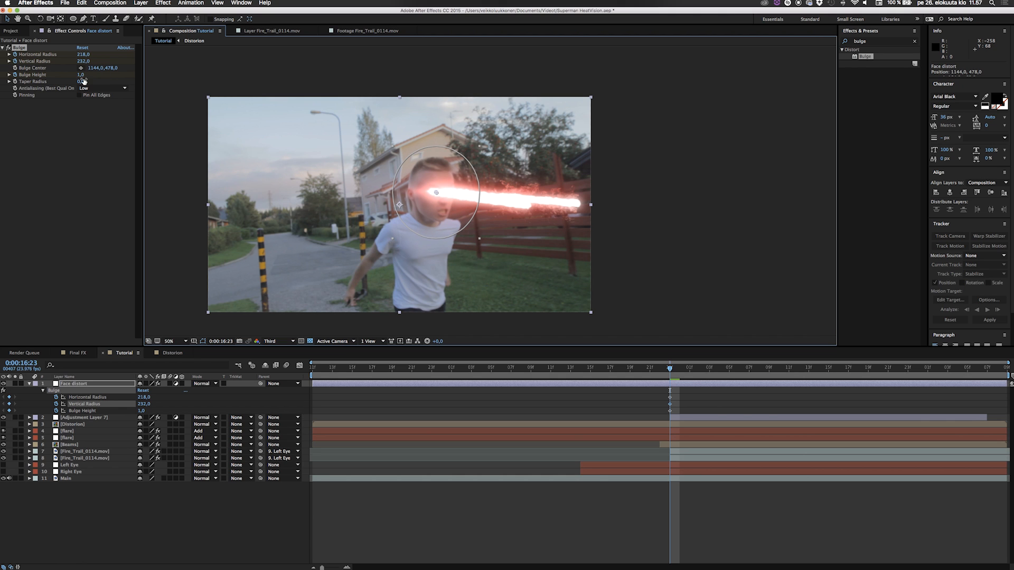
drag(82, 78, 28, 76)
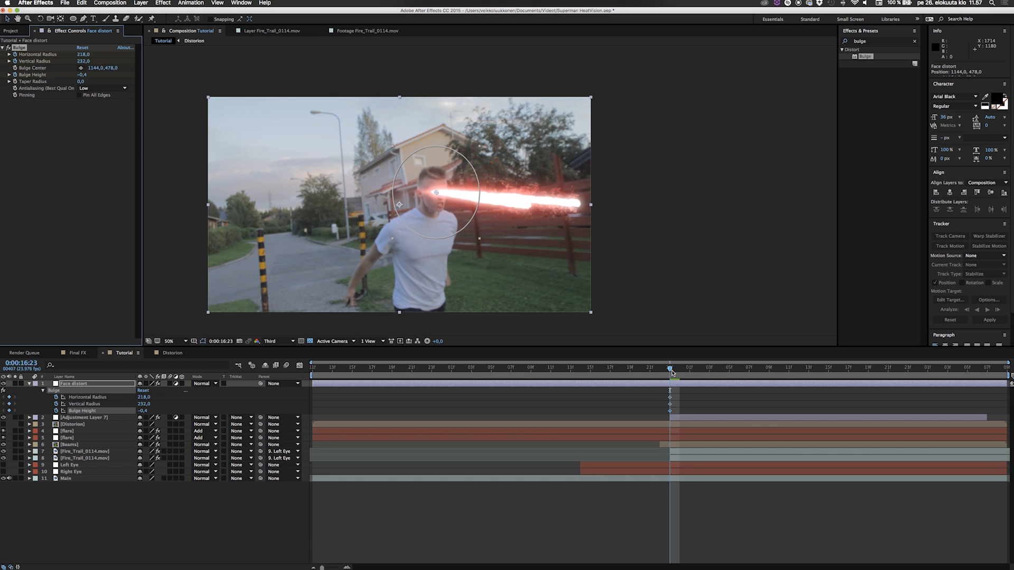
At 0:00:16:21, keyframe the Horizontal Radius, Vertical Radius and Bulge Height at 0.
drag(672, 372, 656, 373)
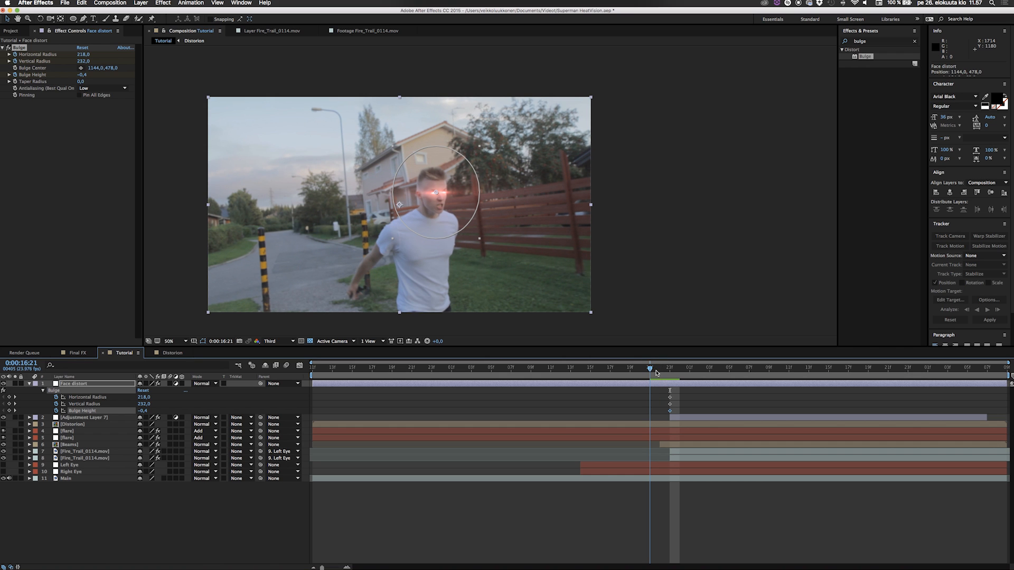
click(83, 55)
text(0)
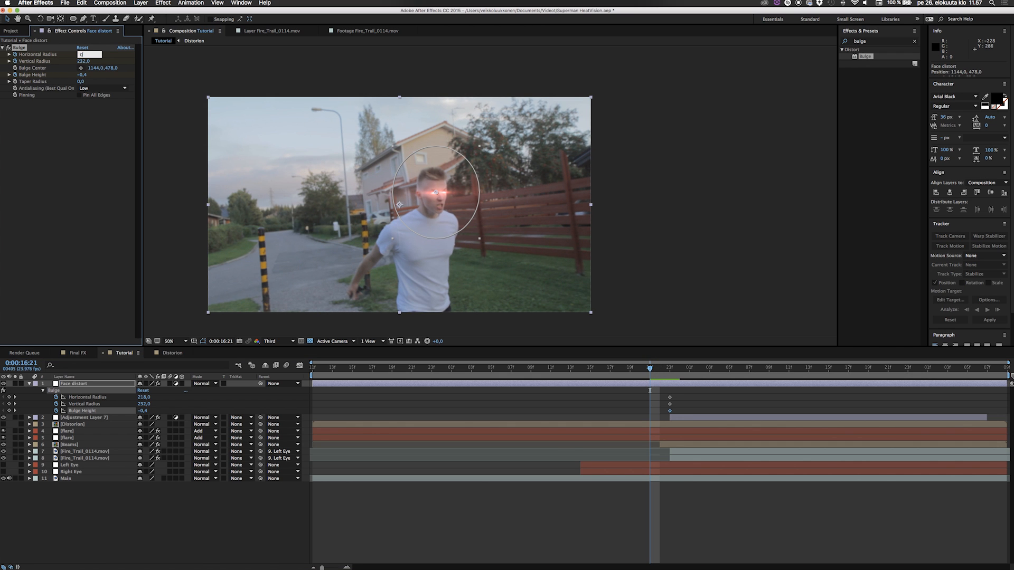
click(81, 63)
text(0)
click(82, 76)
text(0)
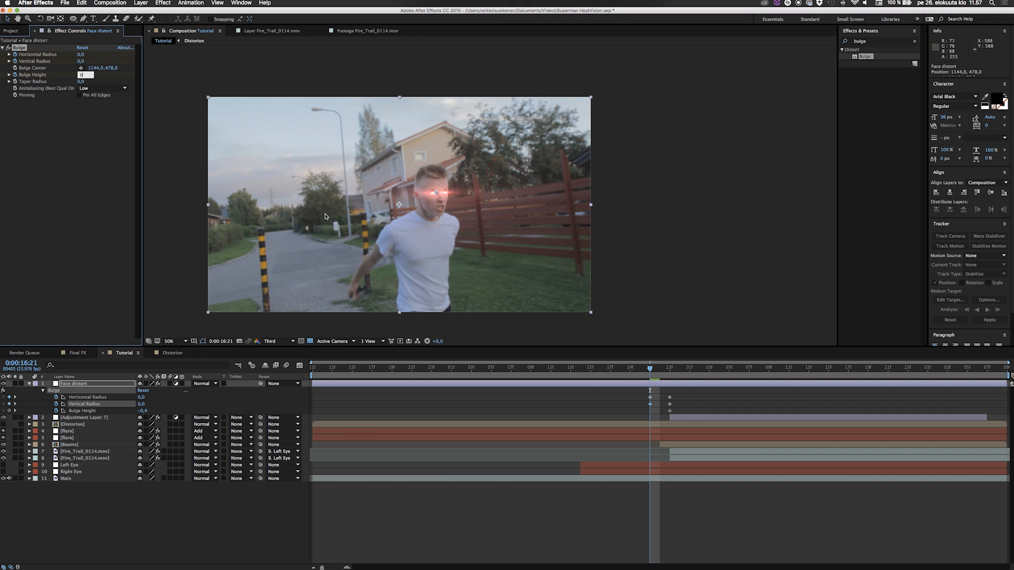
Delay the second set of bulge keyframes to 0:00:17:03, previewing the animation from 0:00:16:20 along the way.
mouse_move(650, 368)
mouse_down()
mouse_move(682, 368)
mouse_move(672, 368)
mouse_move(660, 412)
mouse_move(689, 414)
mouse_up()
click(638, 369)
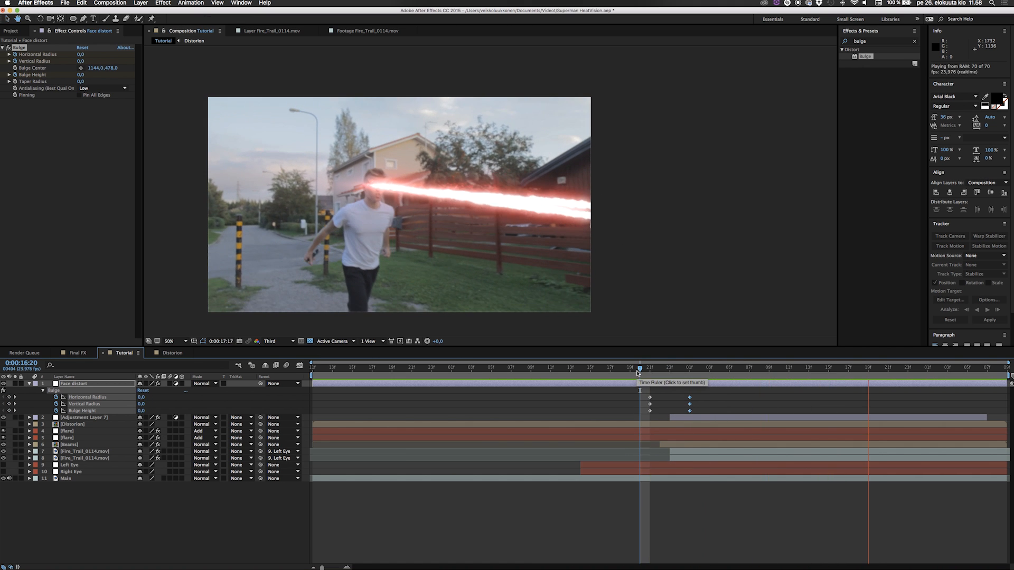
drag(638, 373, 679, 380)
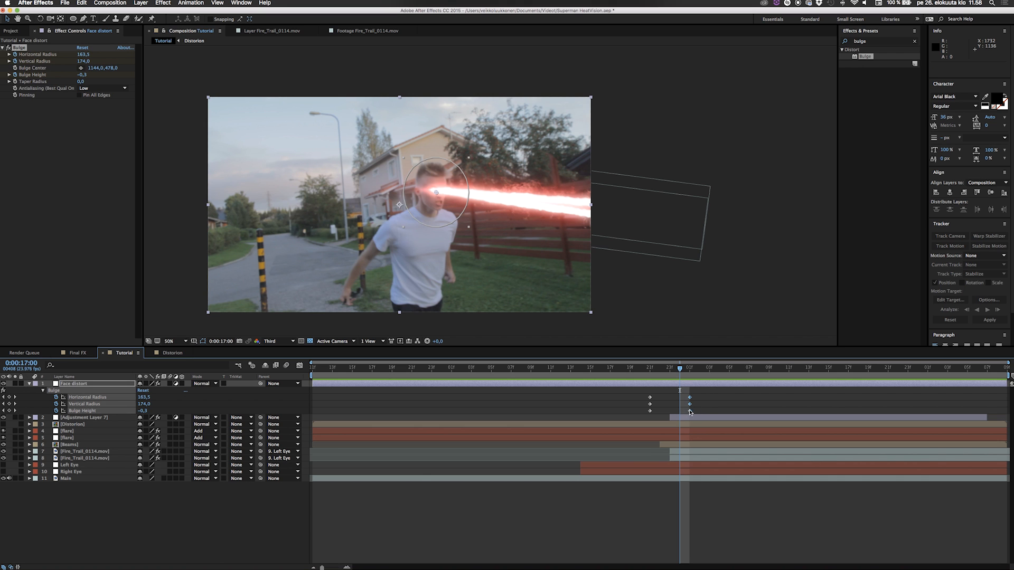
drag(689, 412, 709, 411)
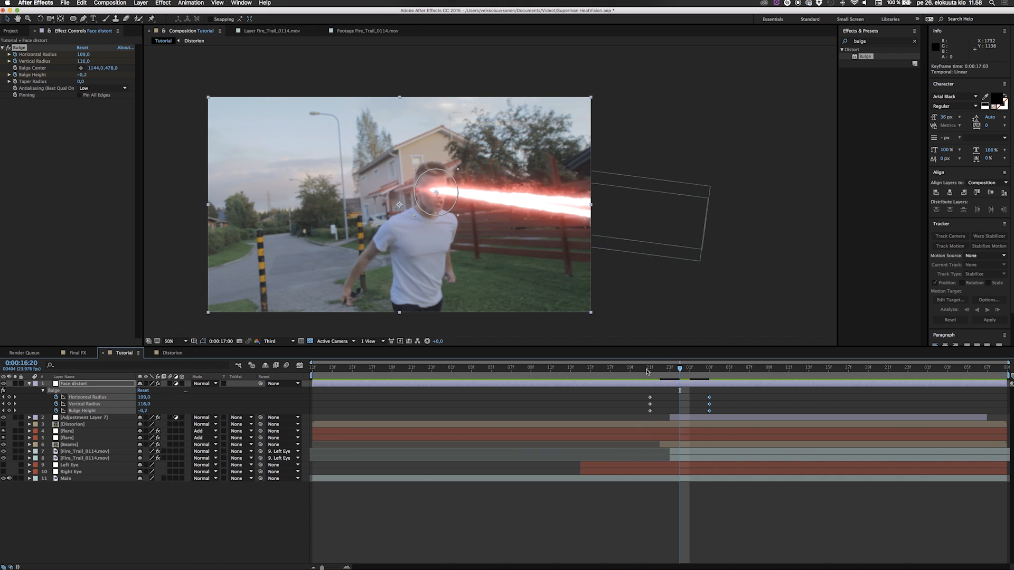
Check the bulge at 0:00:17:02 and raise its Taper Radius to 84.
key(Page_Down)
key(Page_Down)
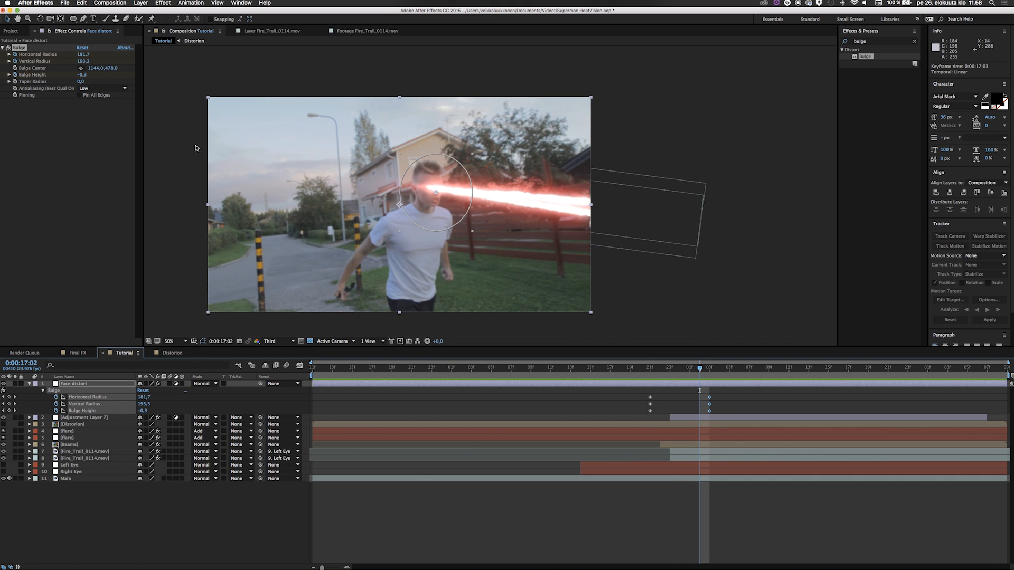
drag(80, 82, 123, 81)
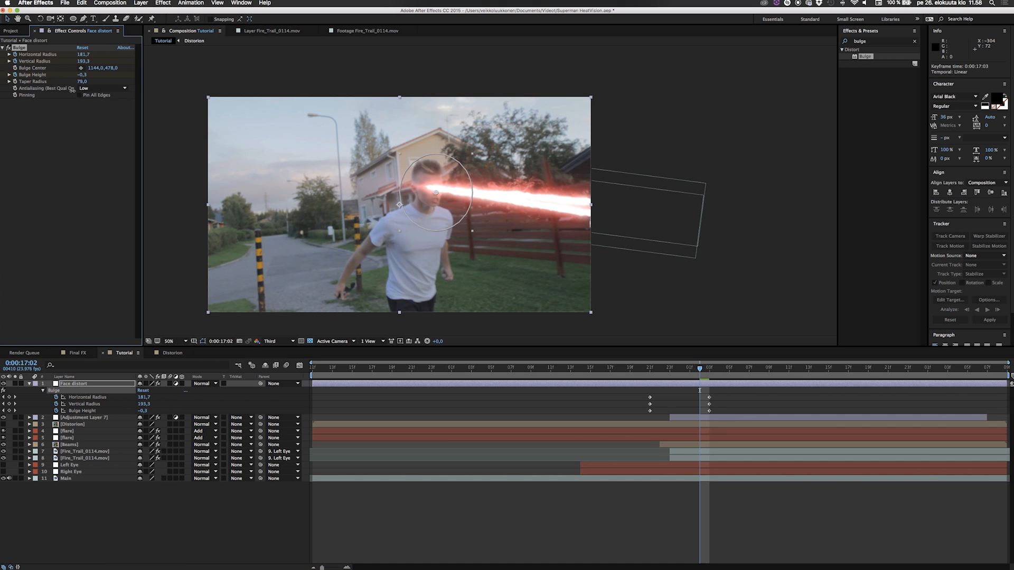
click(62, 138)
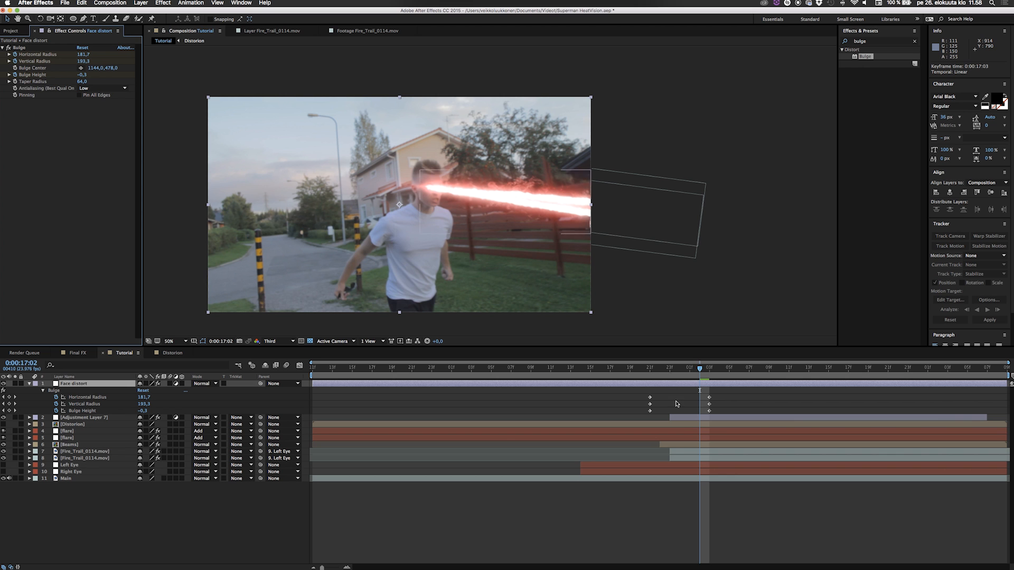
Preview the tapered face bulge repeatedly from 0:00:16:19.
click(629, 372)
key(space)
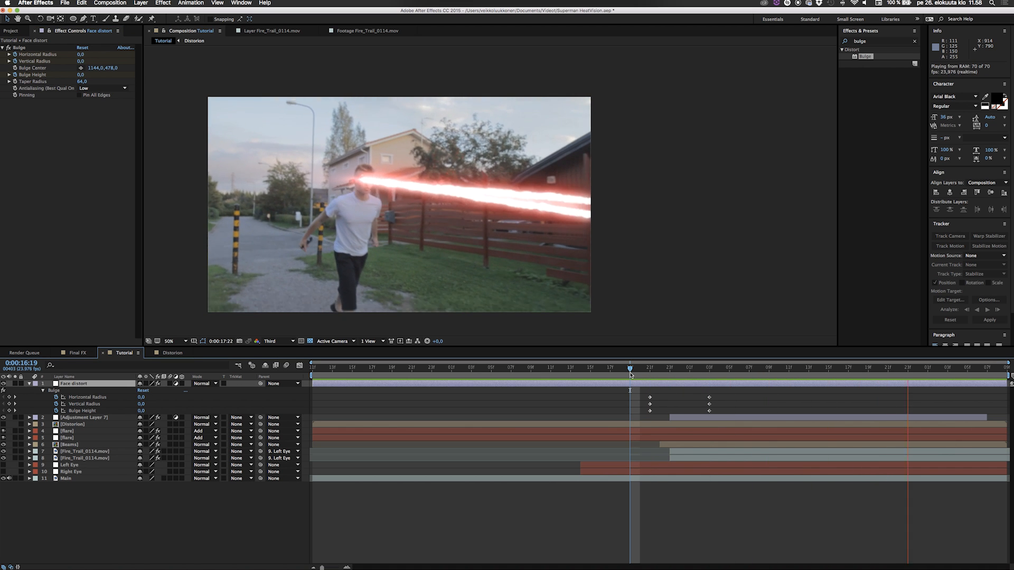
key(space)
key(space)
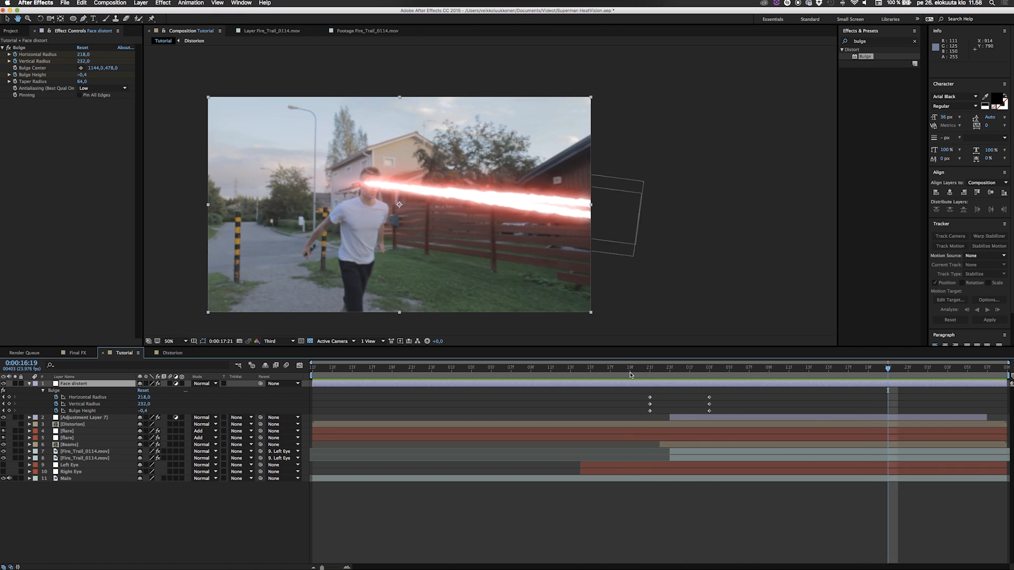
key(space)
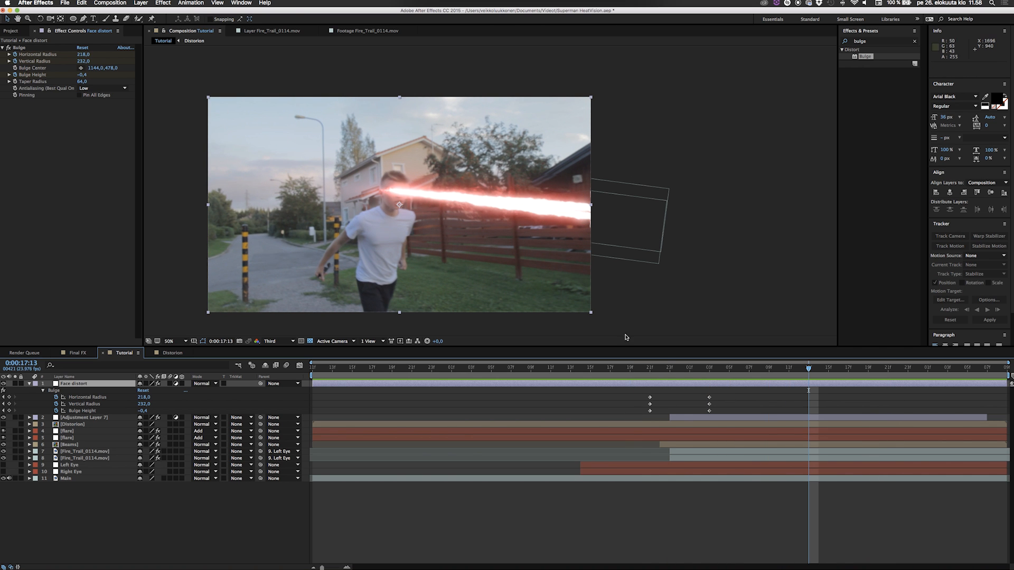
click(630, 369)
key(space)
key(space)
Set the Bulge Height keyframe at 0:00:17:03 to -0.8 and review the stronger face distortion from 0:00:16:19.
drag(630, 369, 712, 377)
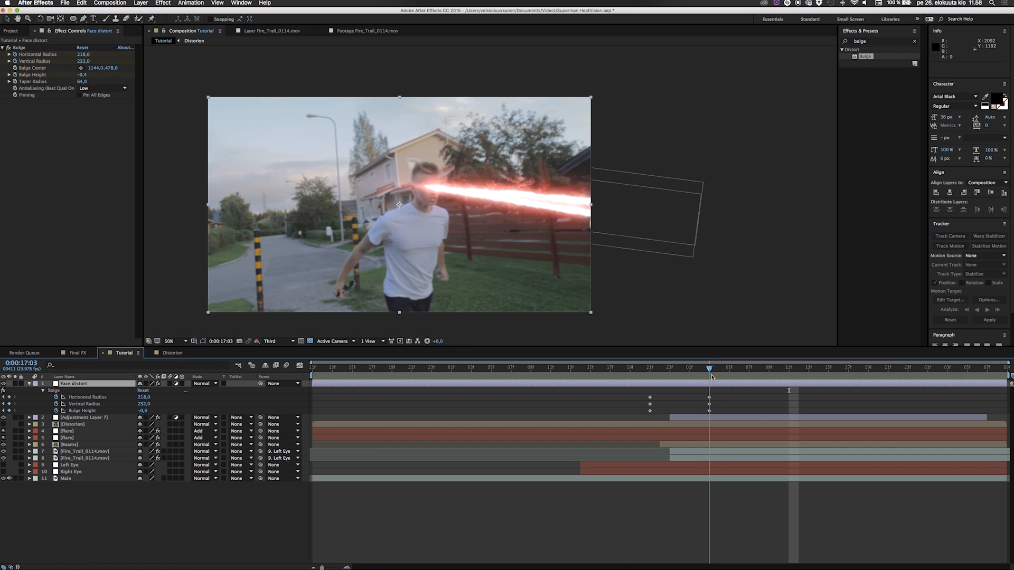
drag(83, 75, 73, 75)
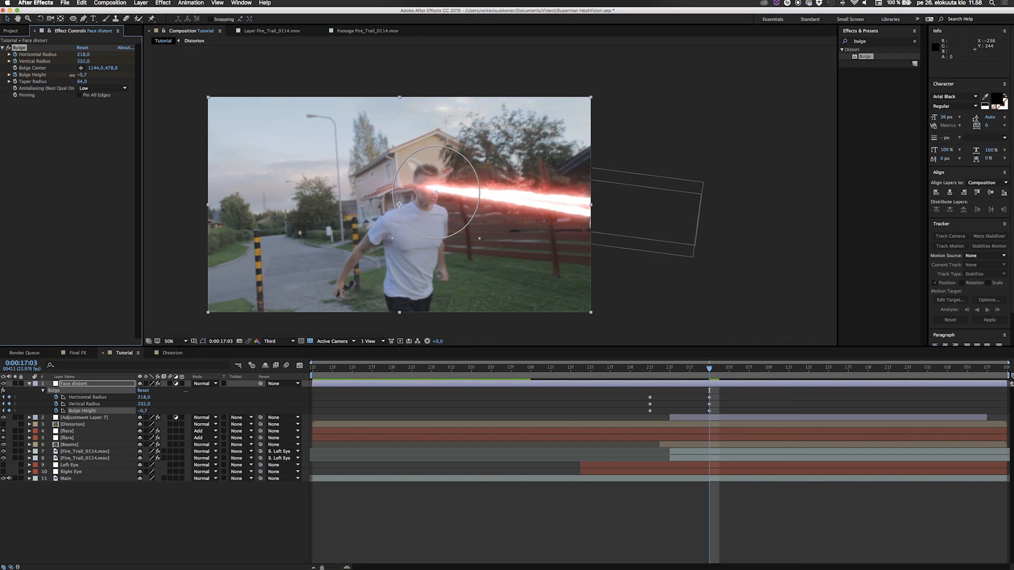
click(631, 373)
key(space)
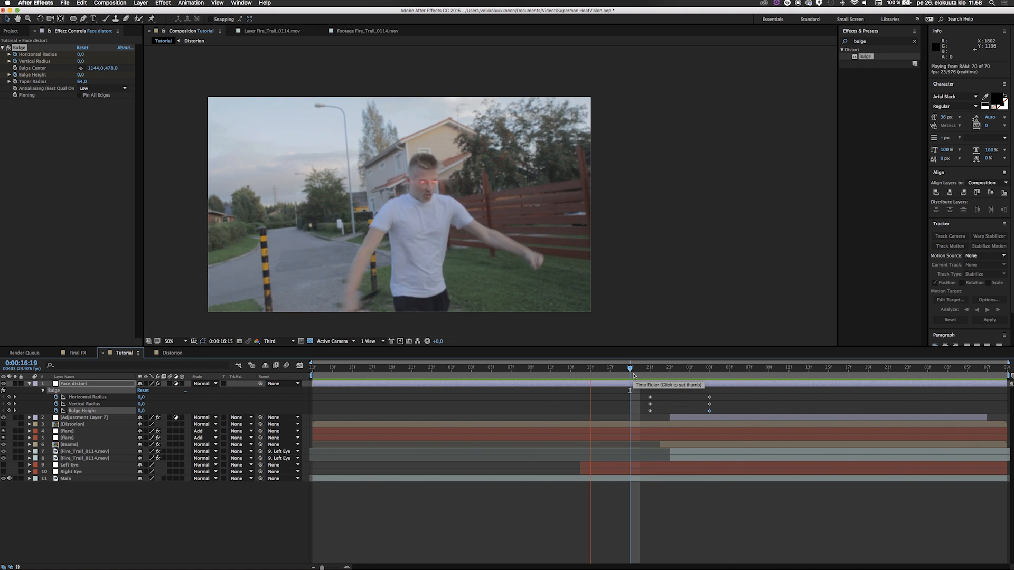
key(space)
key(space)
key(space)
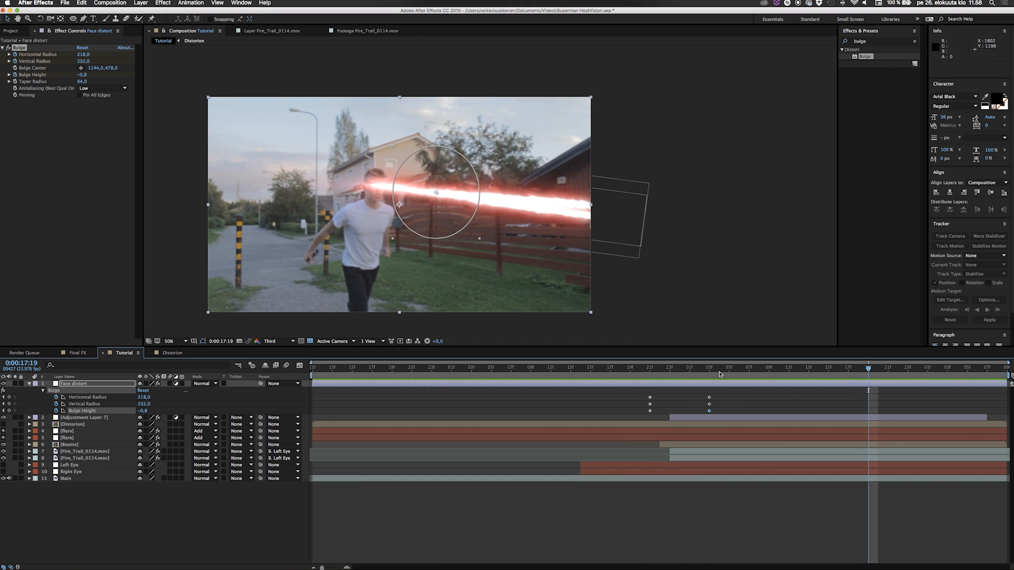
drag(719, 374, 802, 384)
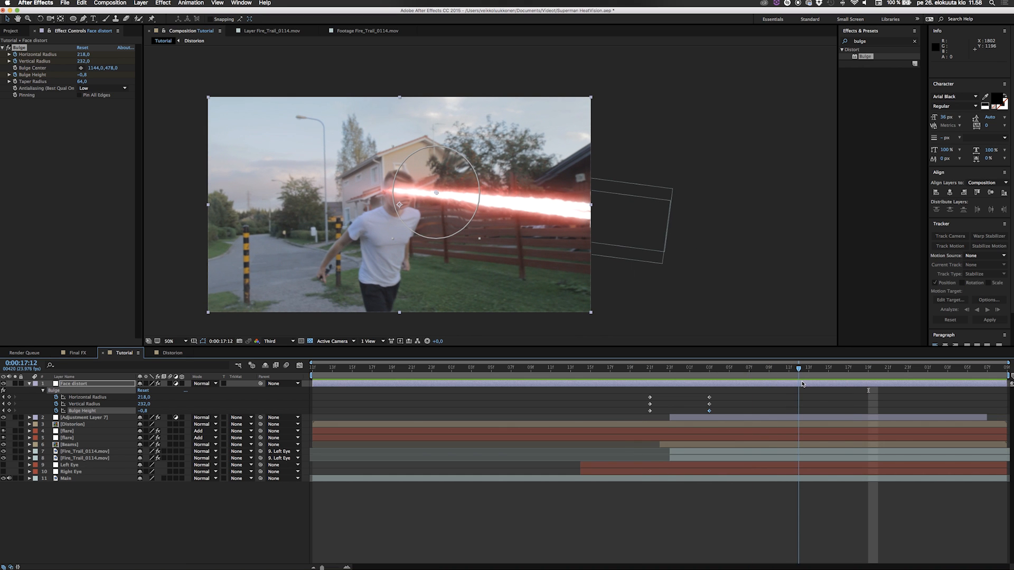
At 0:00:17:12, set the Bulge effect's Bulge Height, Horizontal Radius and Vertical Radius to 0.
click(82, 75)
text(0)
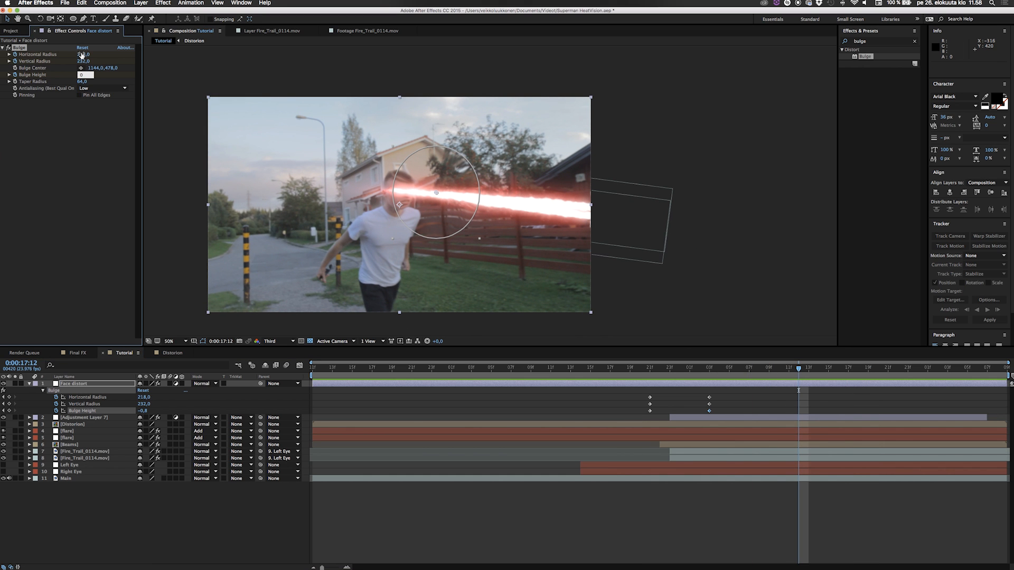
click(81, 55)
text(0)
click(81, 61)
text(0)
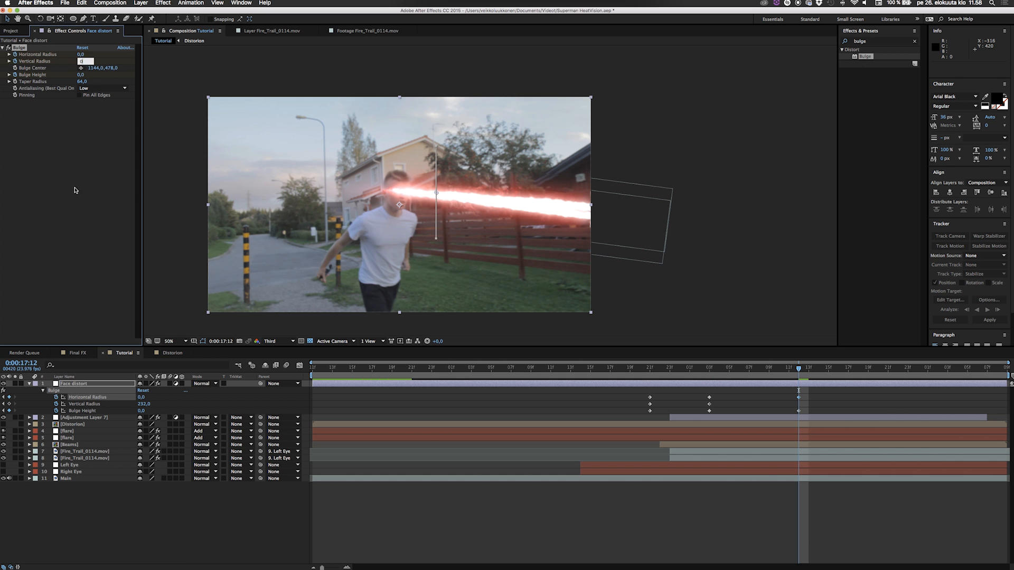
click(75, 189)
Preview the face bulge with its new ending keyframes from 0:00:16:20.
click(633, 369)
key(space)
click(637, 370)
key(space)
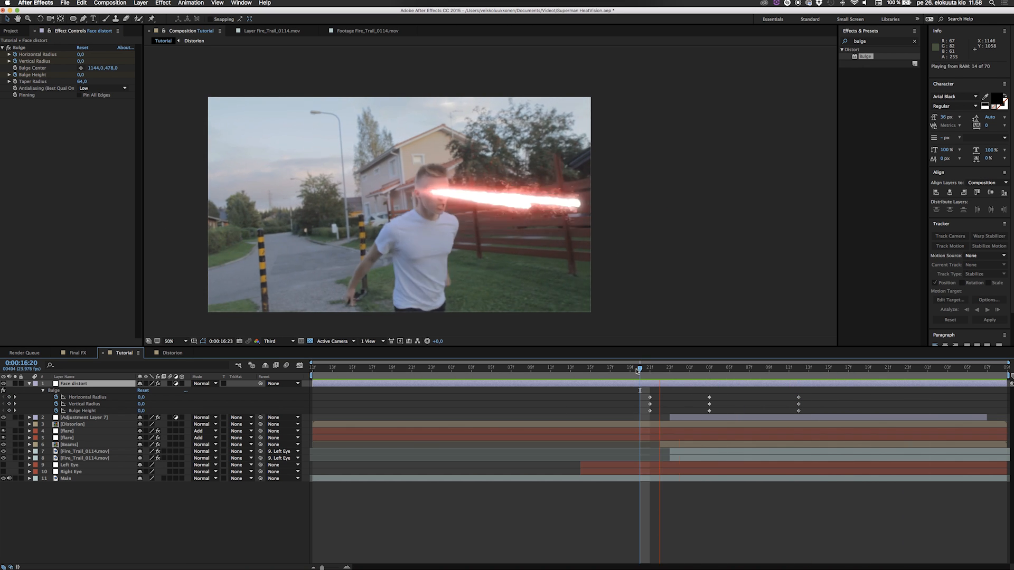
key(space)
Delay the three ending bulge keyframes to 0:00:17:19 and preview the slower fade-out from 0:00:16:20.
drag(791, 391, 861, 418)
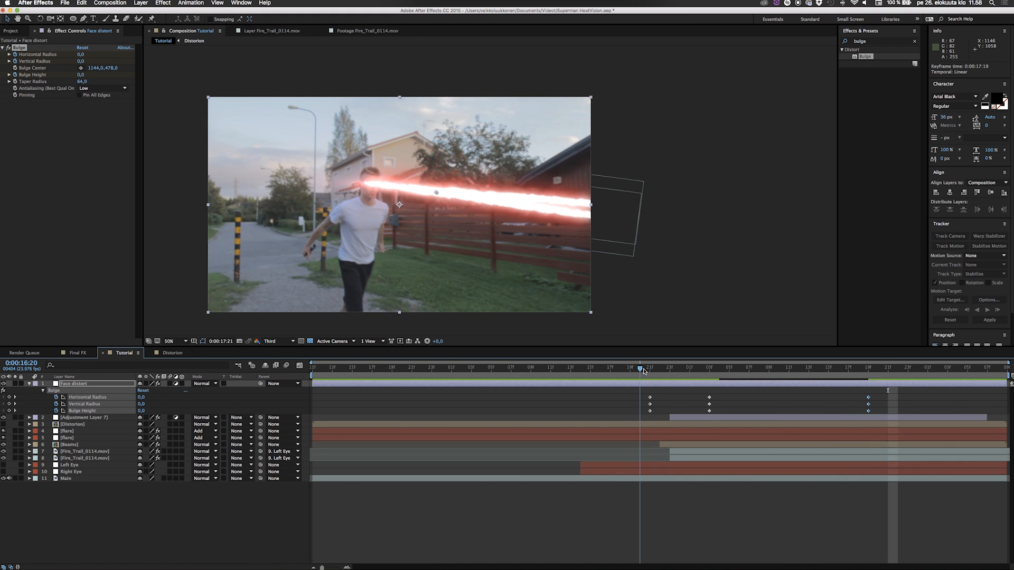
click(643, 370)
key(space)
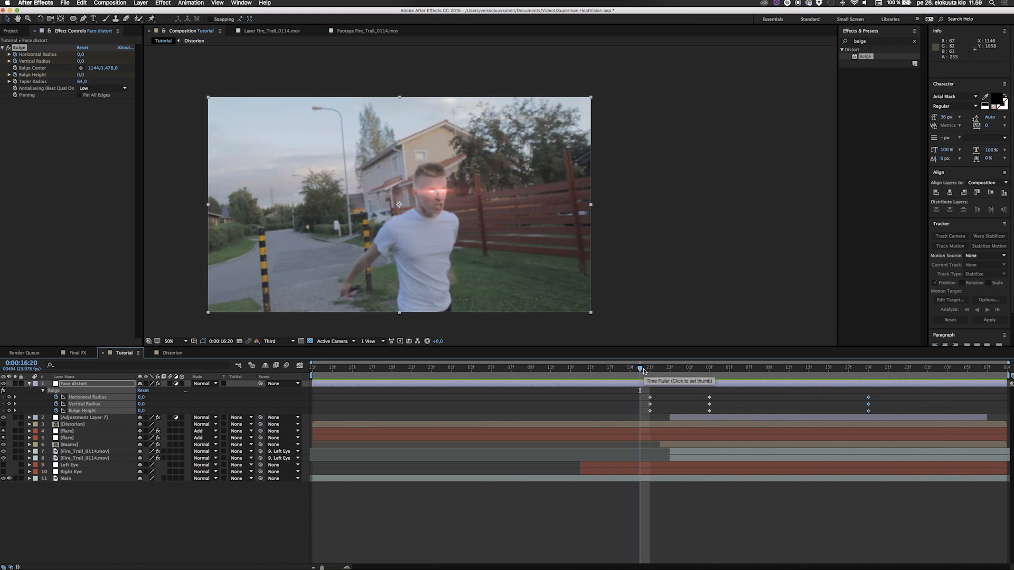
key(space)
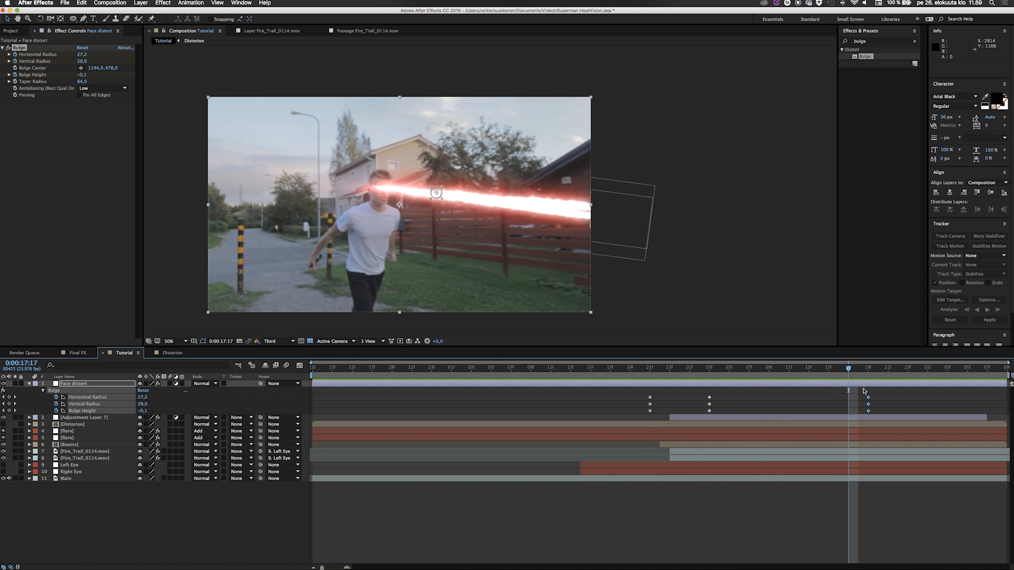
Remove the ending radius keyframes, place the final Bulge Height keyframe at 0:00:17:14, and preview from 0:00:16:20.
click(864, 391)
drag(861, 393, 818, 410)
key(Delete)
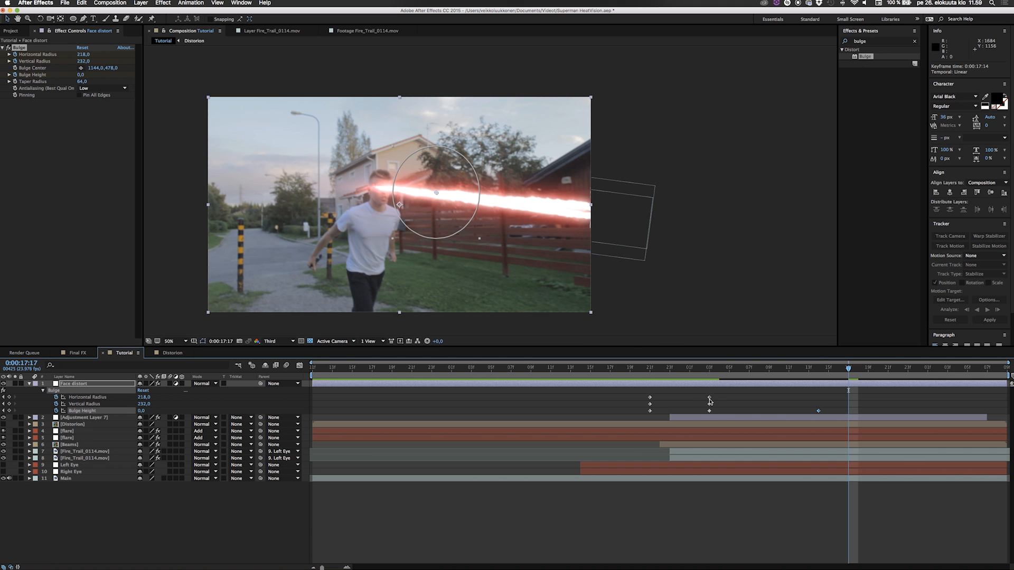
click(640, 368)
key(space)
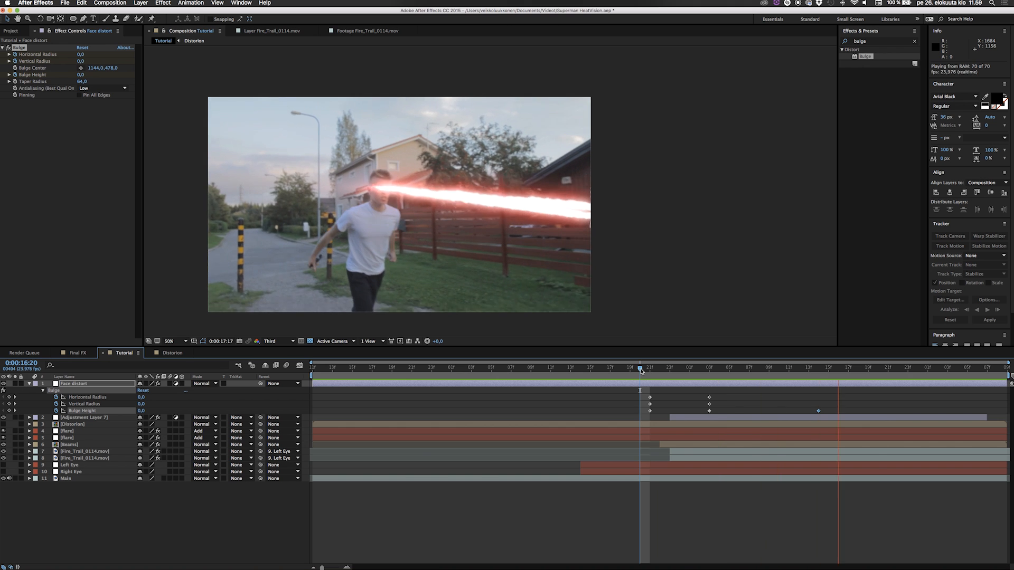
key(space)
At 0:00:17:03, move the Bulge Center onto the man's face at about 1090, 450, and preview from 0:00:16:19.
drag(642, 371, 711, 375)
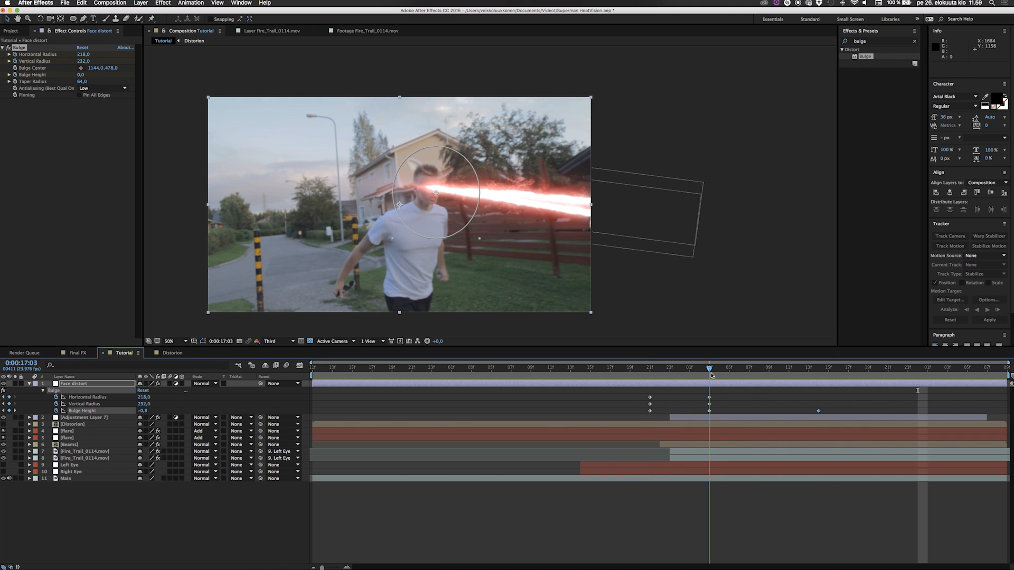
drag(436, 195, 426, 188)
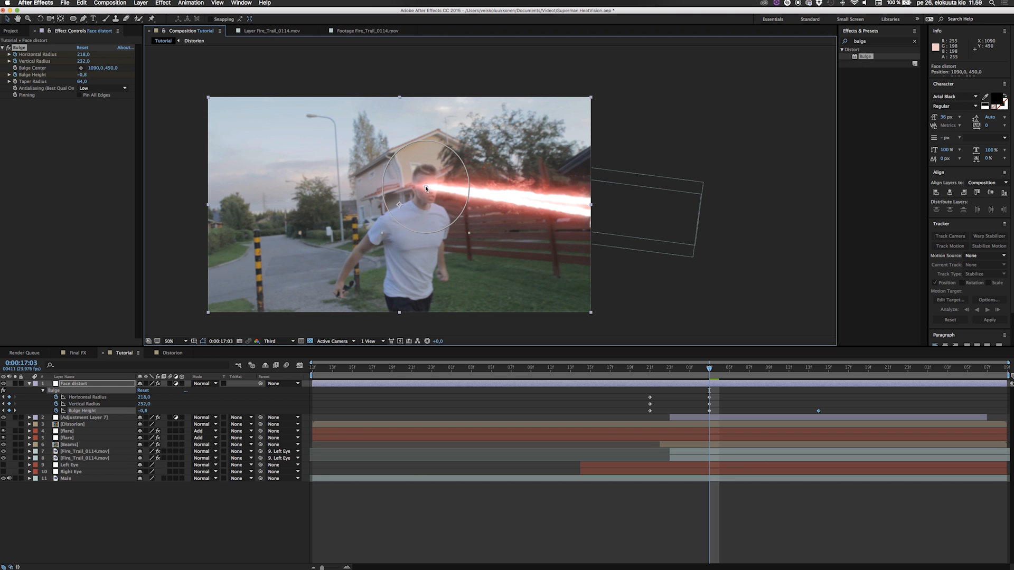
click(632, 375)
key(space)
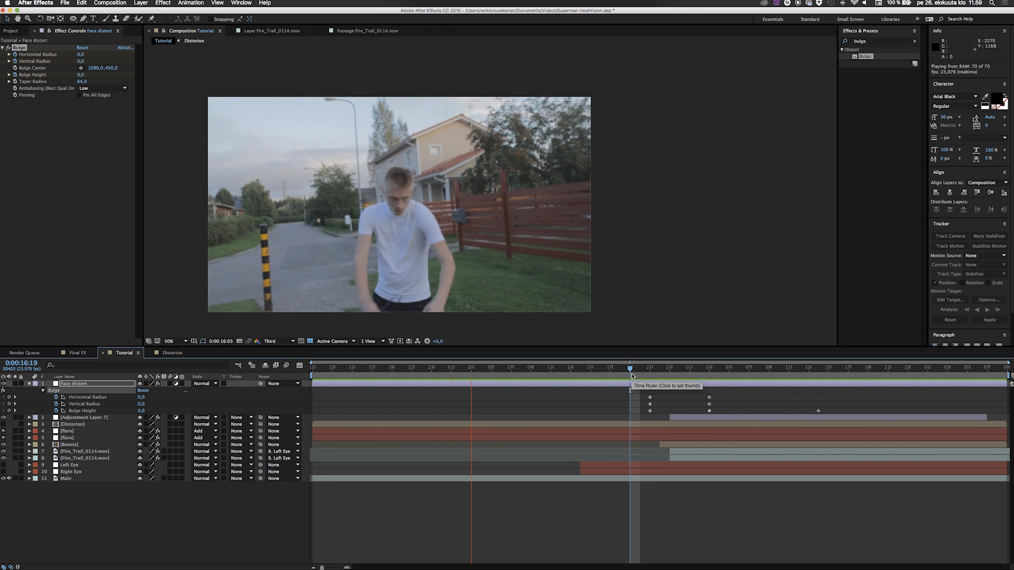
Shift all bulge keyframes two frames earlier so they start at 0:00:16:19, and preview the distortion.
drag(632, 376, 798, 412)
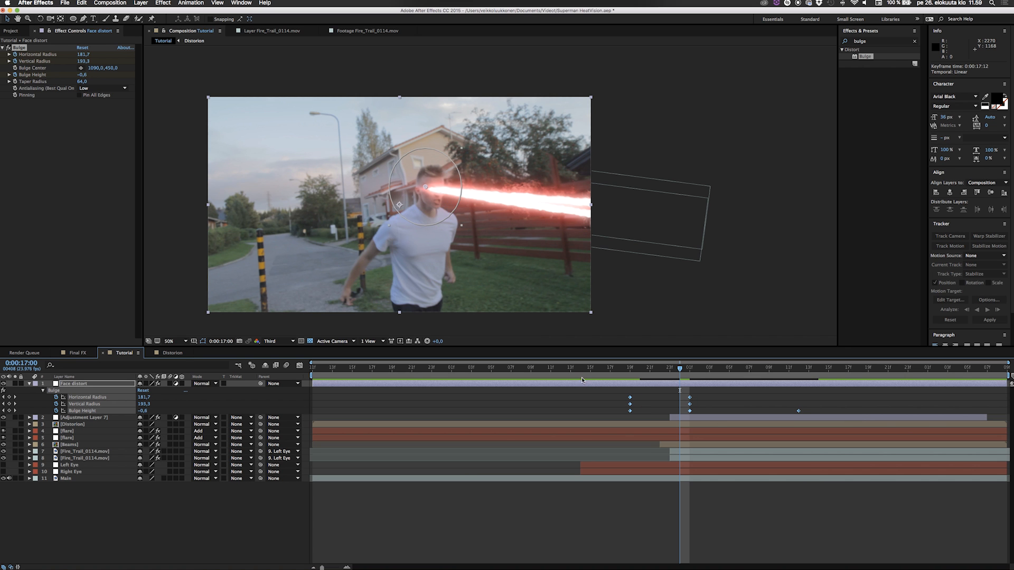
click(581, 370)
key(space)
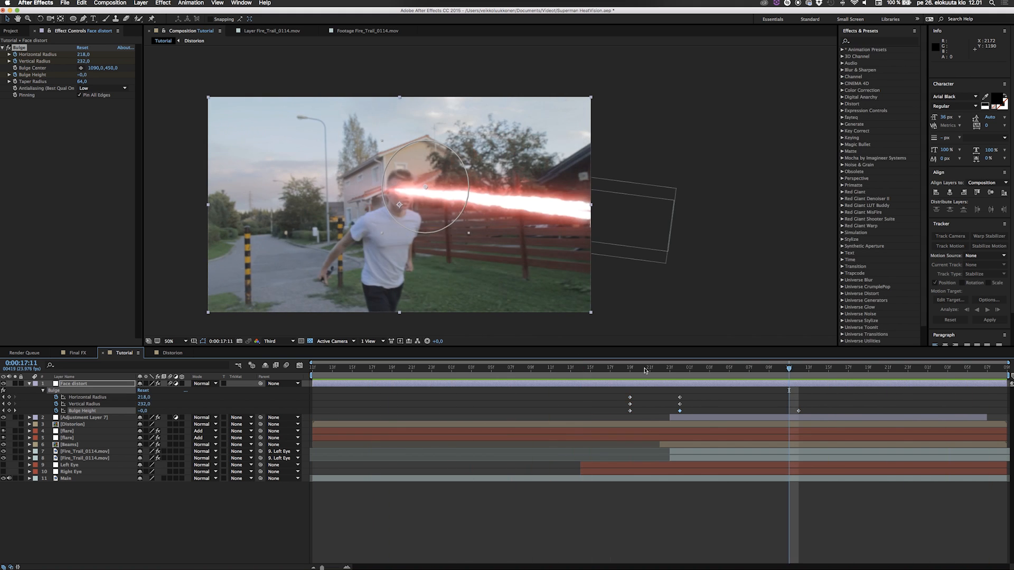
At 0:00:16:23, create a full-size solid directly above the Main layer, coloured with a red sampled from the beam's glow.
drag(602, 374, 670, 376)
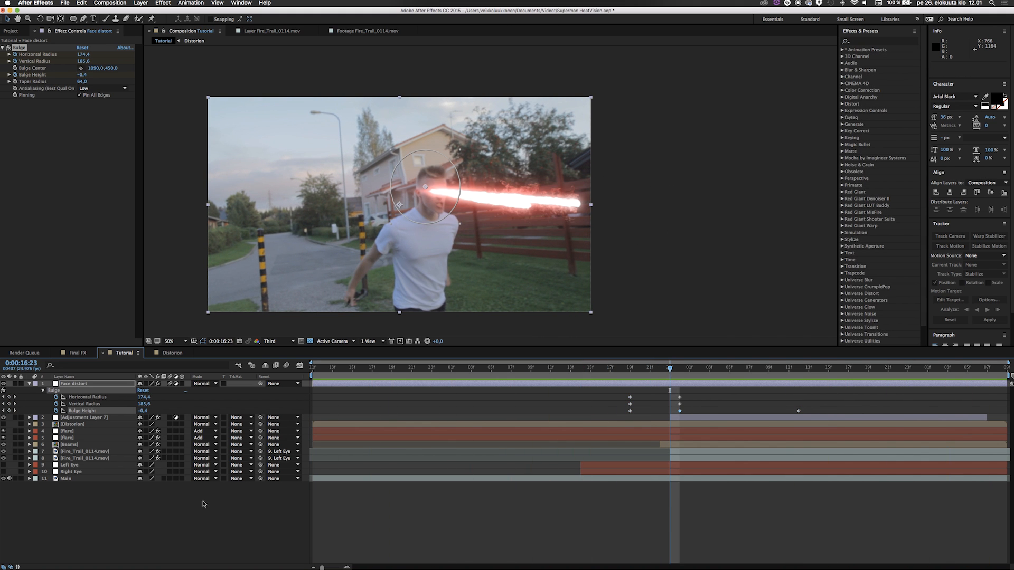
click(203, 504)
click(30, 386)
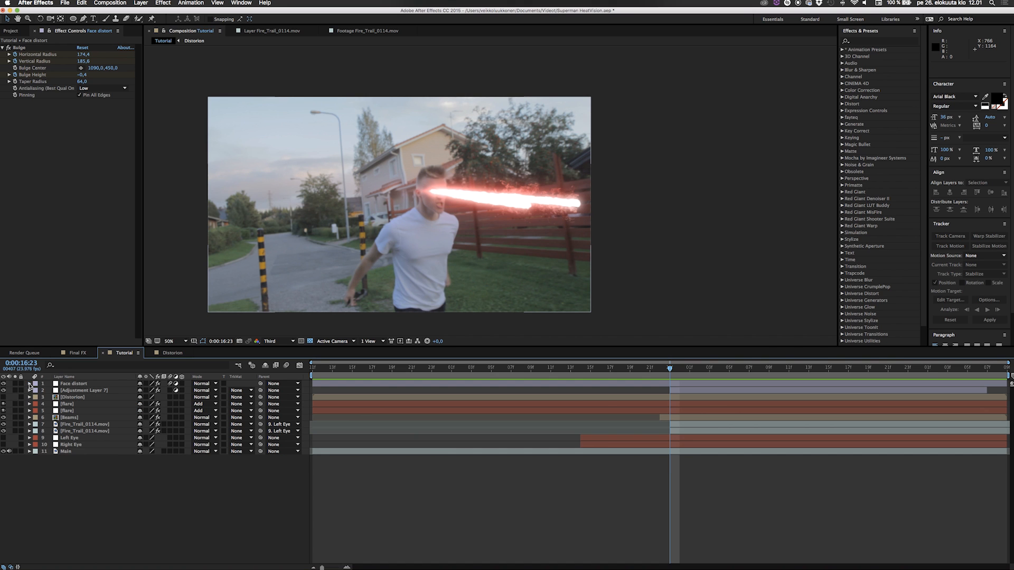
click(74, 453)
right_click(94, 481)
mouse_move(140, 485)
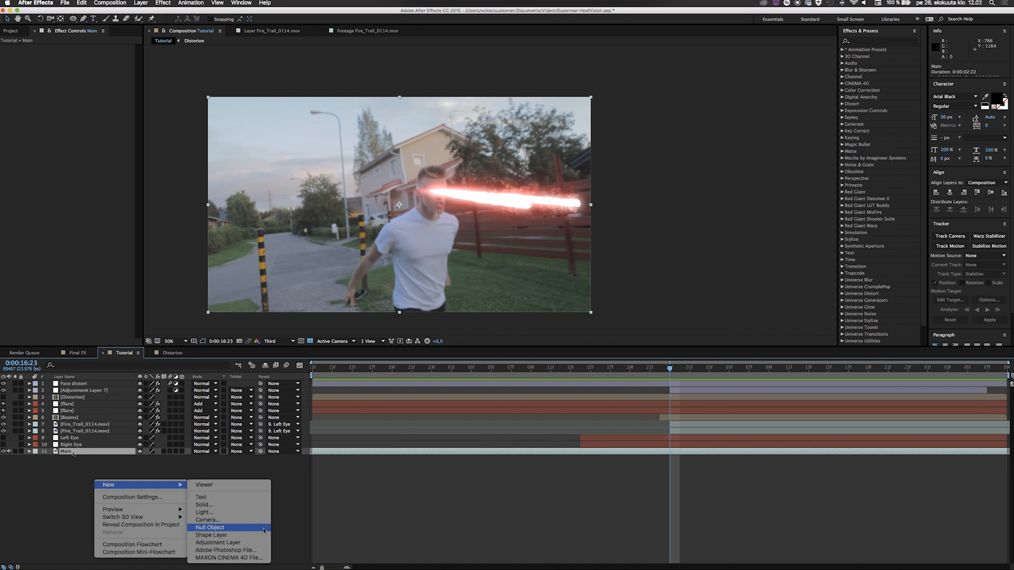
click(216, 505)
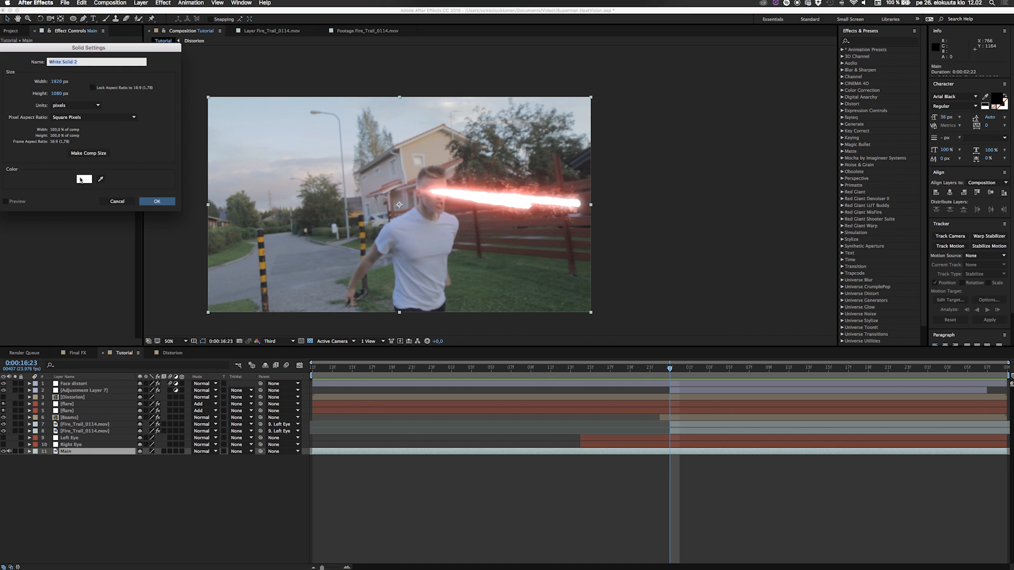
click(99, 179)
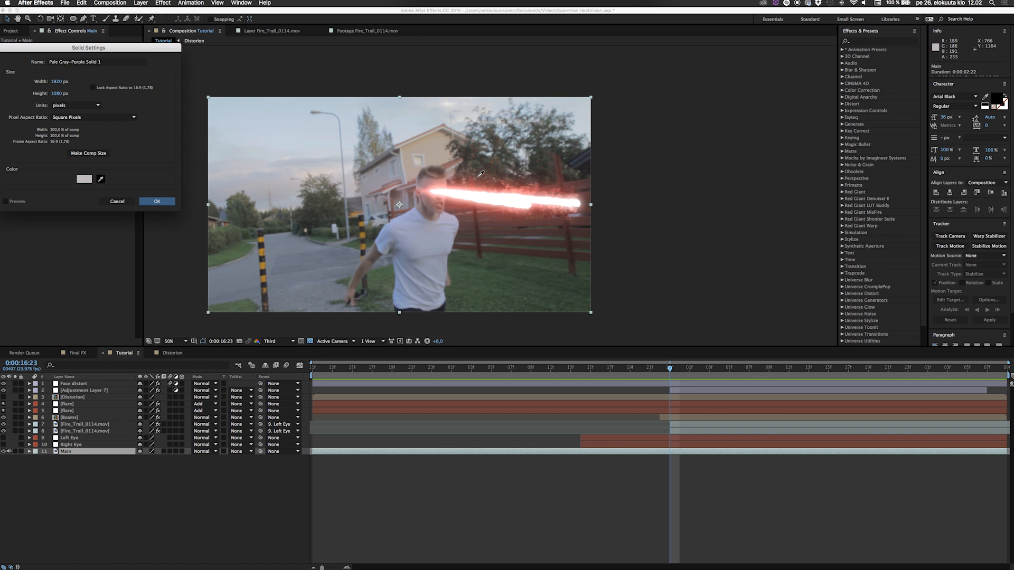
click(475, 201)
click(157, 201)
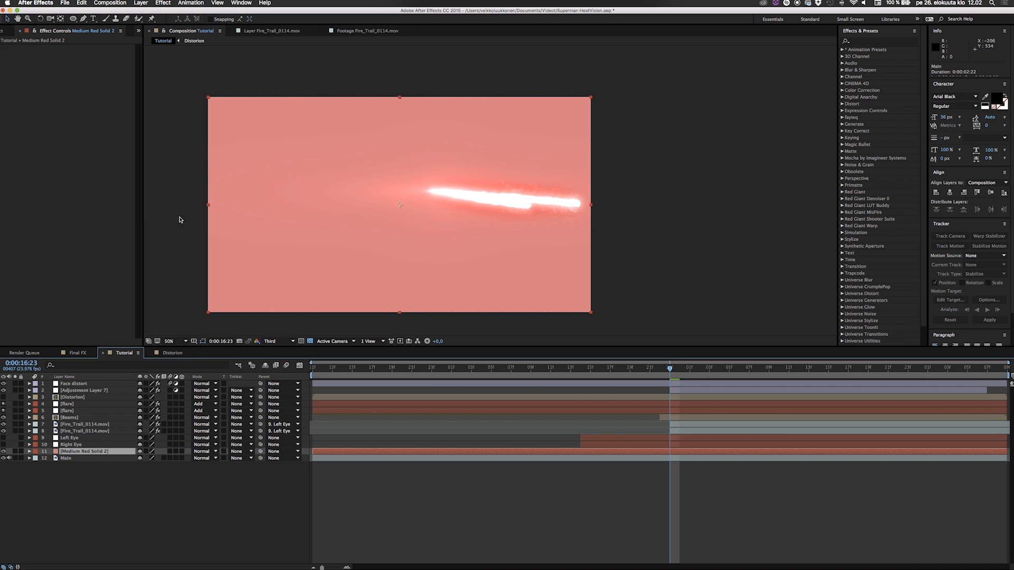
Set the red solid's blending mode to Add and lower its opacity to 19%.
click(198, 458)
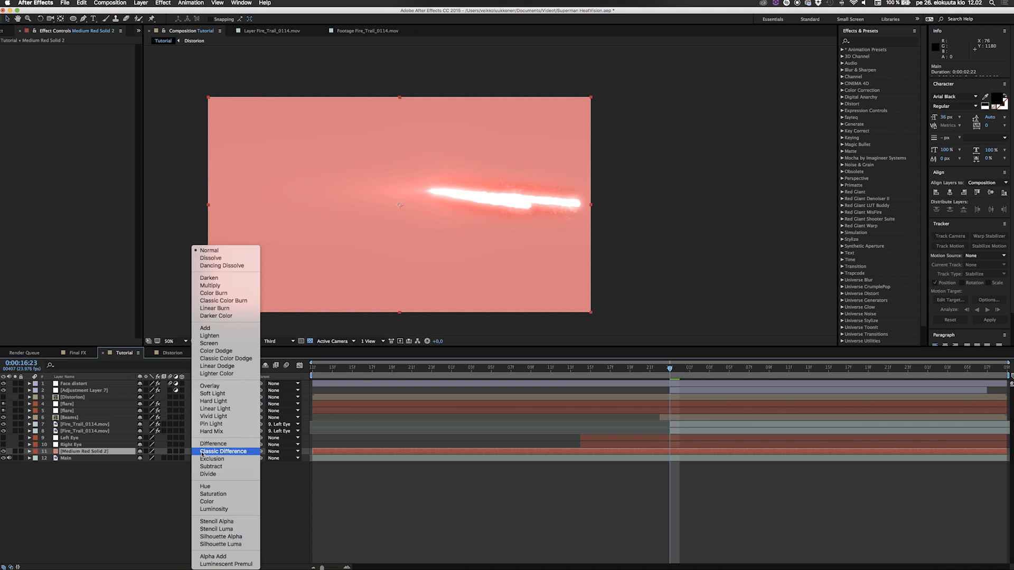
key(Escape)
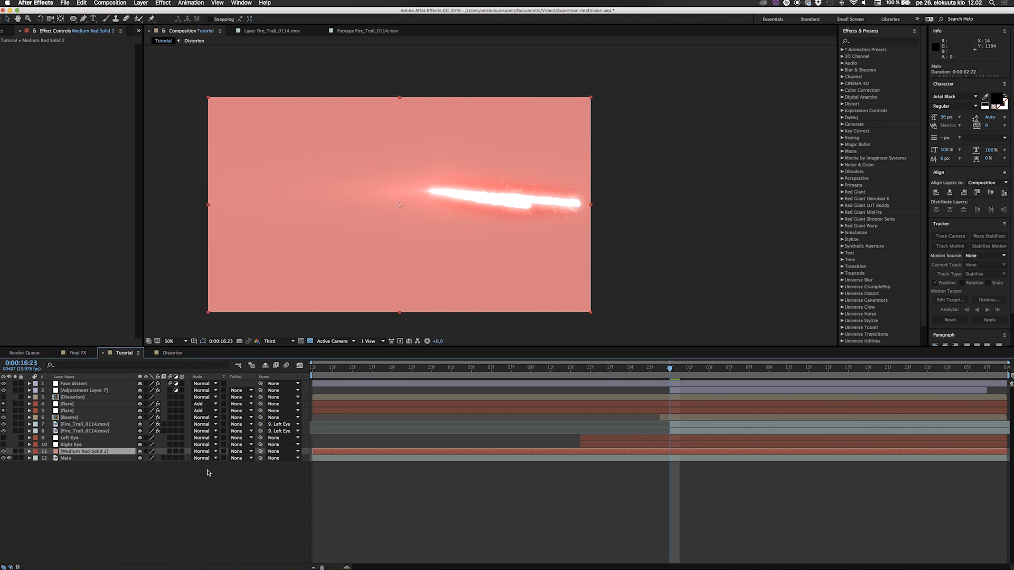
click(202, 452)
click(217, 328)
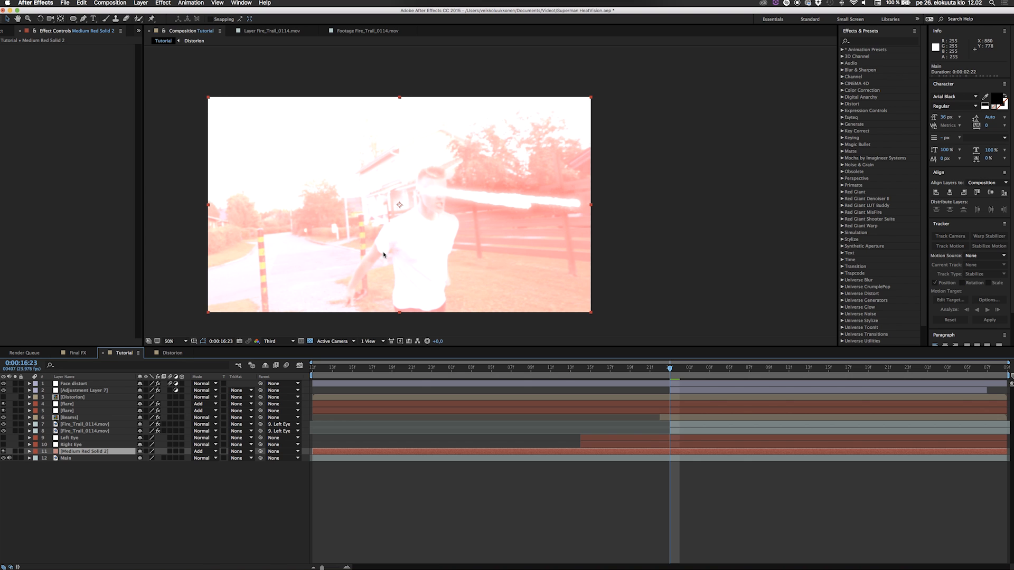
key(t)
drag(143, 458, 111, 459)
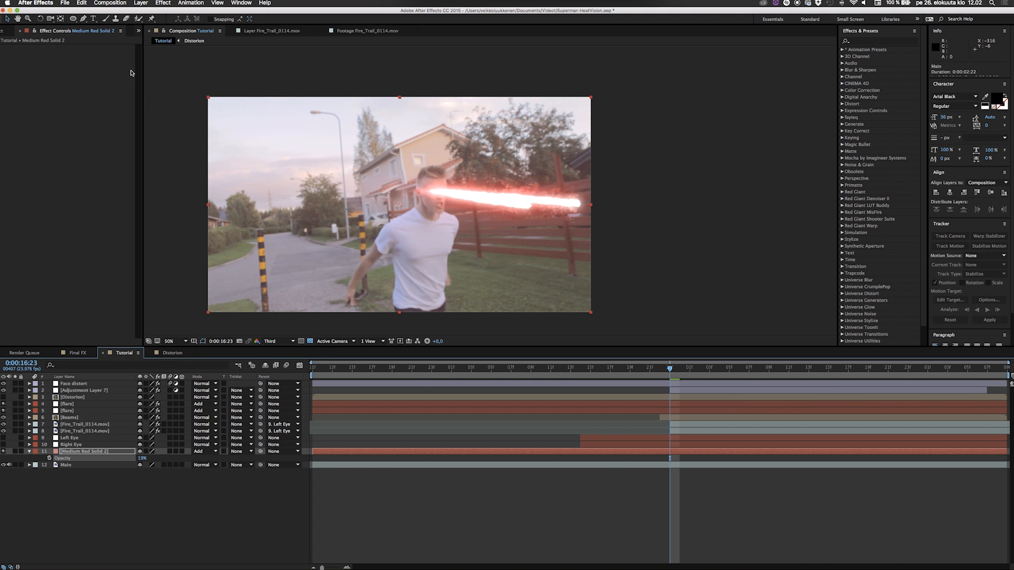
Draw a closed Pen tool mask on the red solid around the man's face and torso.
key(t)
key(g)
click(430, 174)
click(441, 174)
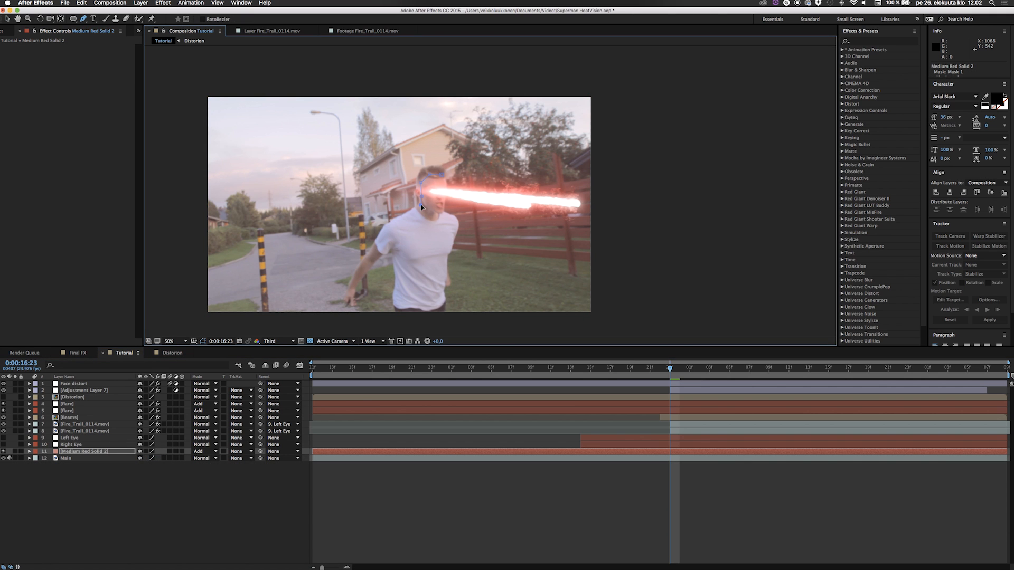
click(392, 223)
click(384, 236)
click(399, 302)
click(442, 300)
click(454, 228)
click(441, 176)
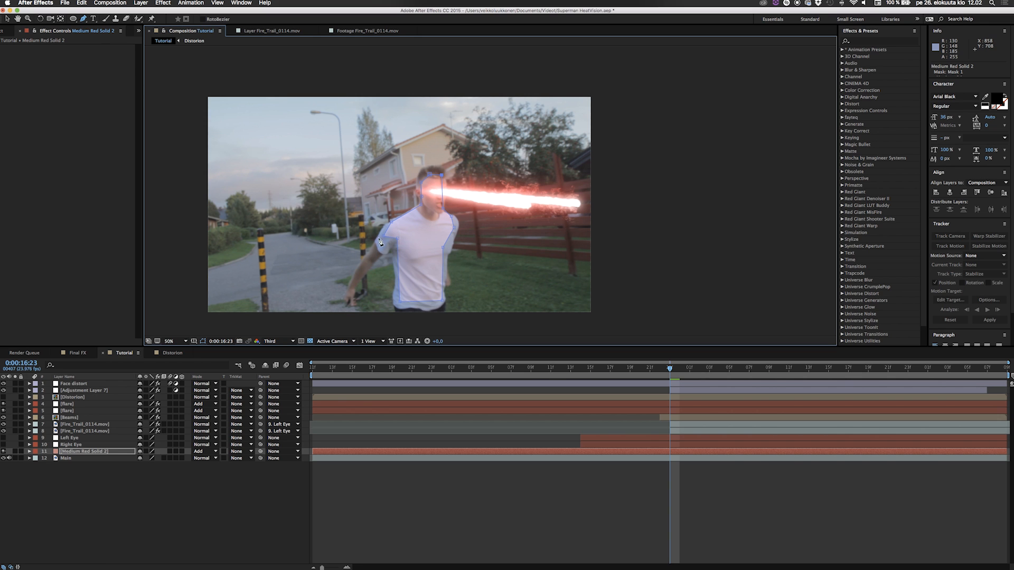
Draw a second closed mask on the red solid around the man's outstretched forearm.
click(378, 242)
click(355, 284)
click(359, 268)
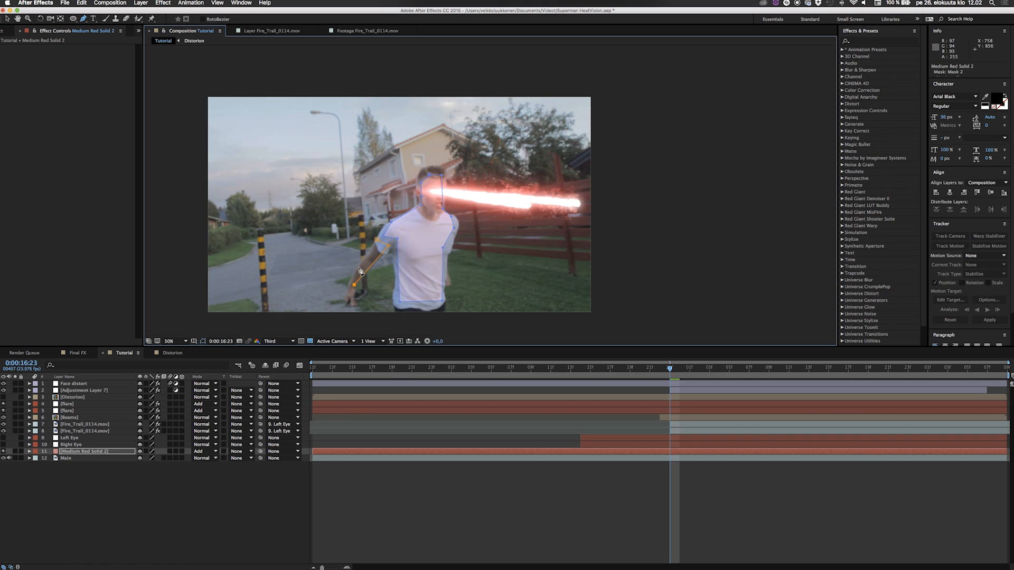
click(376, 241)
Feather the red solid's body mask by 114 pixels and its arm mask by 38 pixels.
key(f)
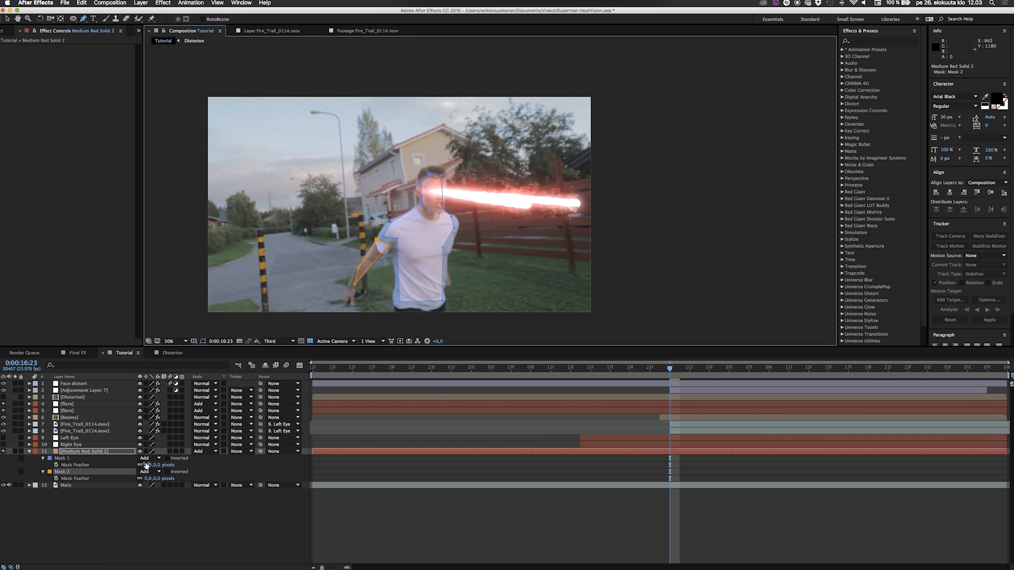
mouse_move(146, 465)
mouse_down()
mouse_move(171, 466)
mouse_move(159, 478)
mouse_move(150, 465)
mouse_move(166, 465)
mouse_up()
click(158, 516)
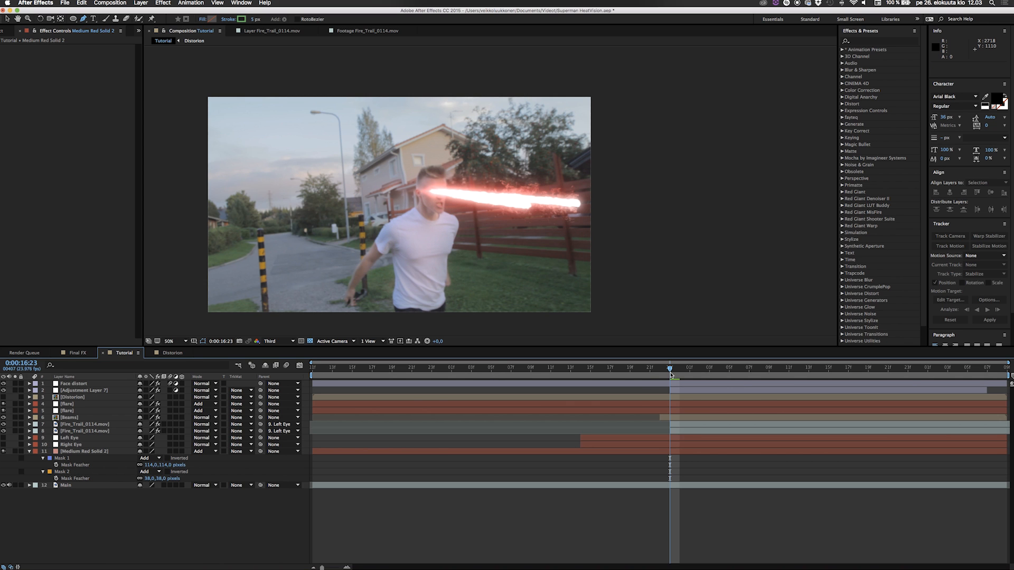
Start animating the red solid's opacity with a 19% keyframe at 0:00:16:23.
key(u)
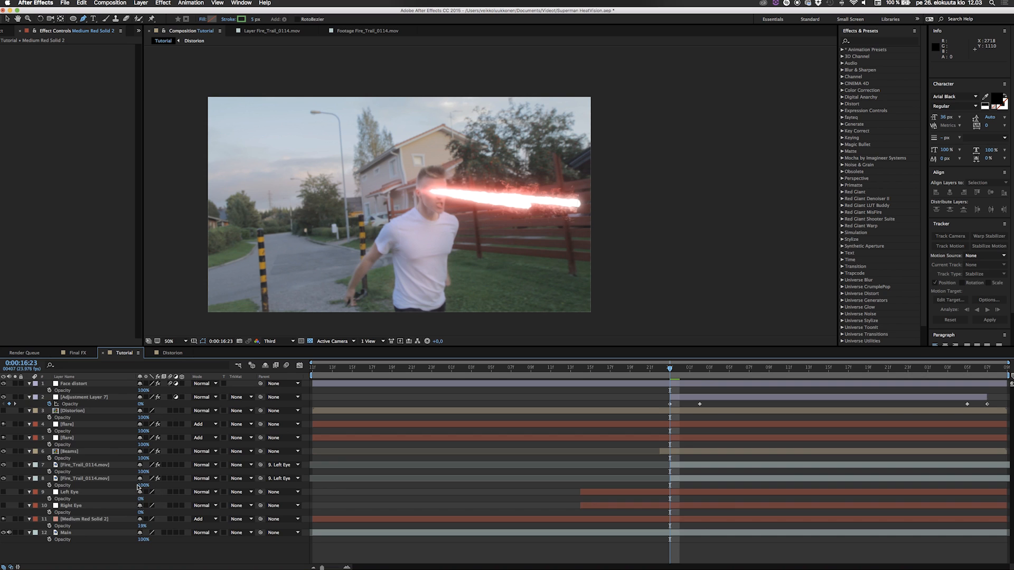
key(u)
click(75, 452)
key(t)
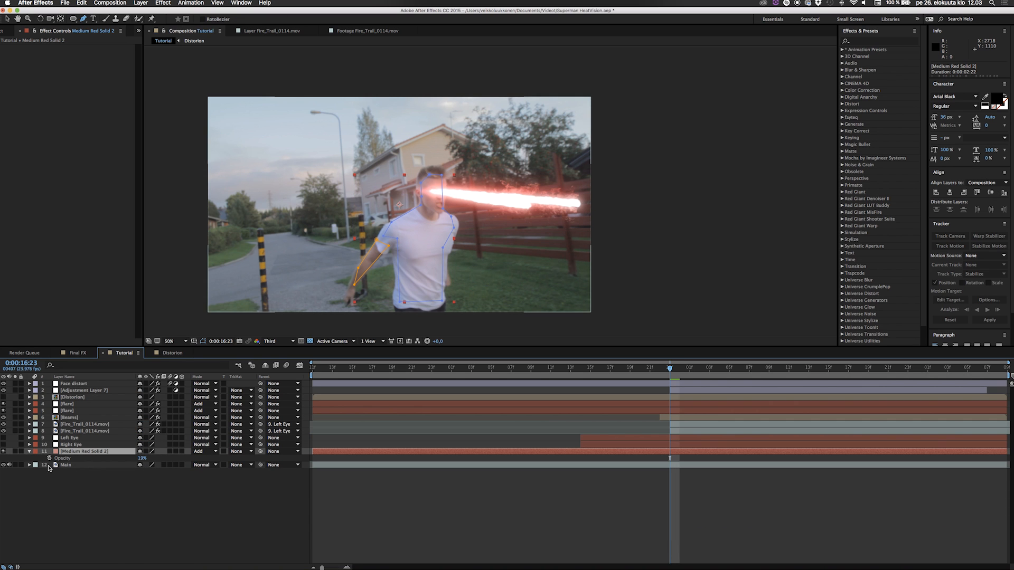
click(49, 457)
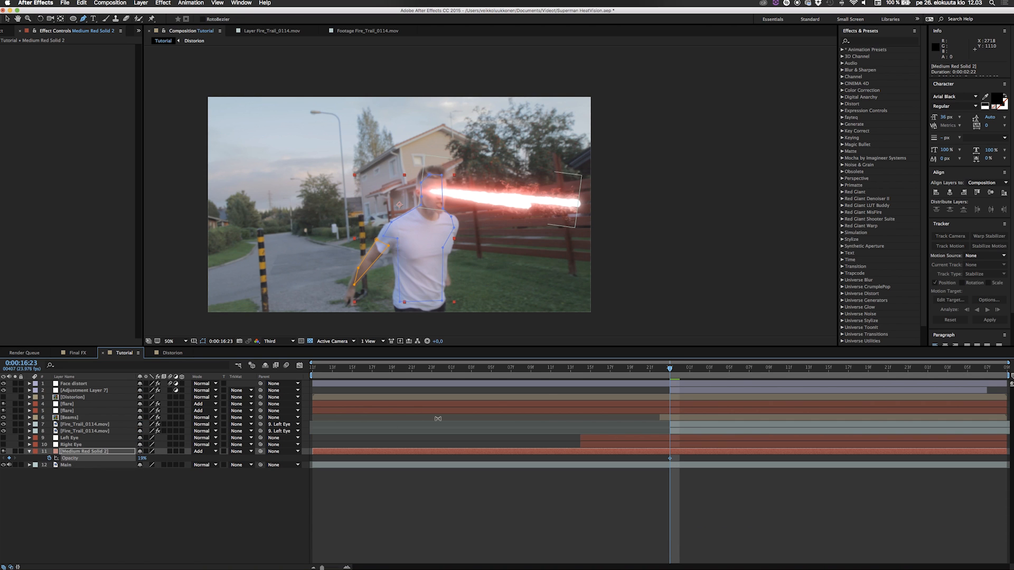
Add a 19% opacity keyframe at 0:00:18:03 and a 0% one at 0:00:18:05, and return to 0:00:16:23.
drag(671, 372, 948, 369)
click(9, 458)
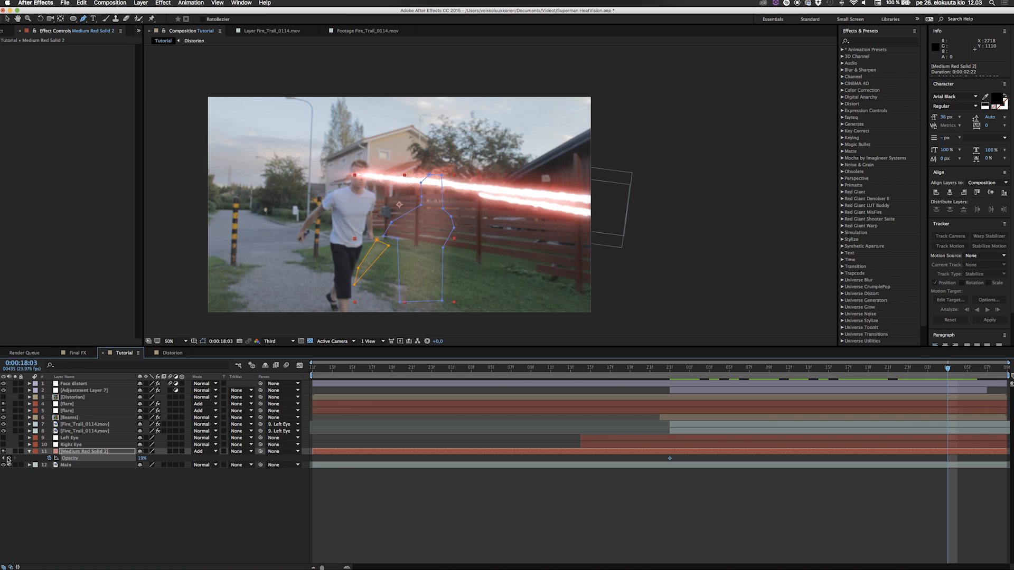
drag(952, 373, 968, 370)
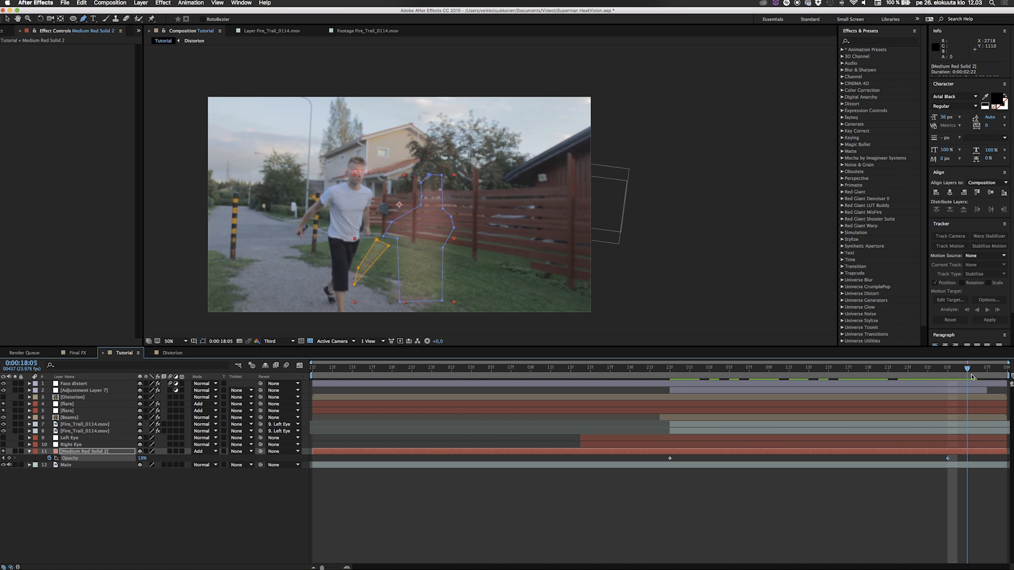
drag(142, 459, 122, 459)
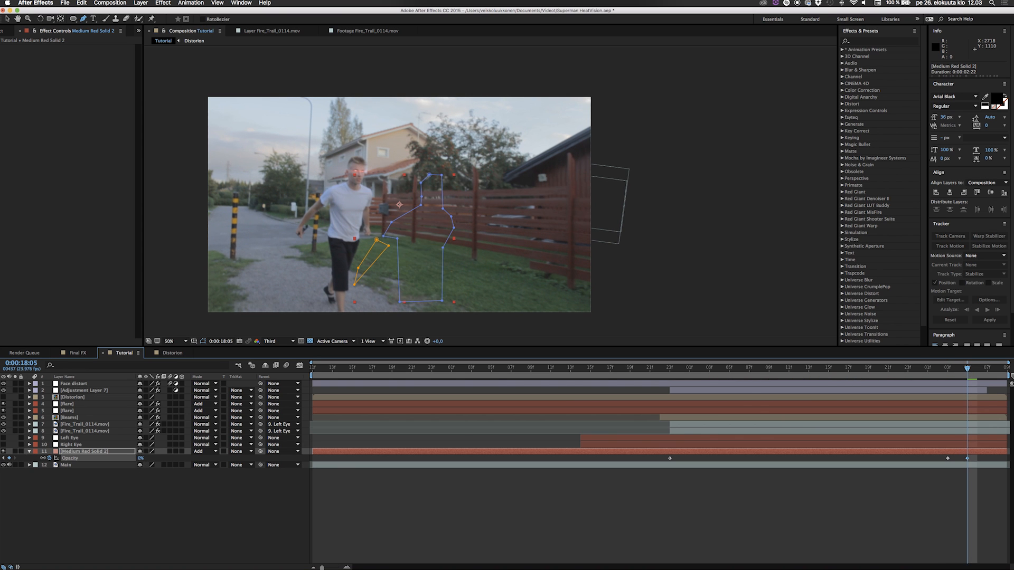
click(669, 368)
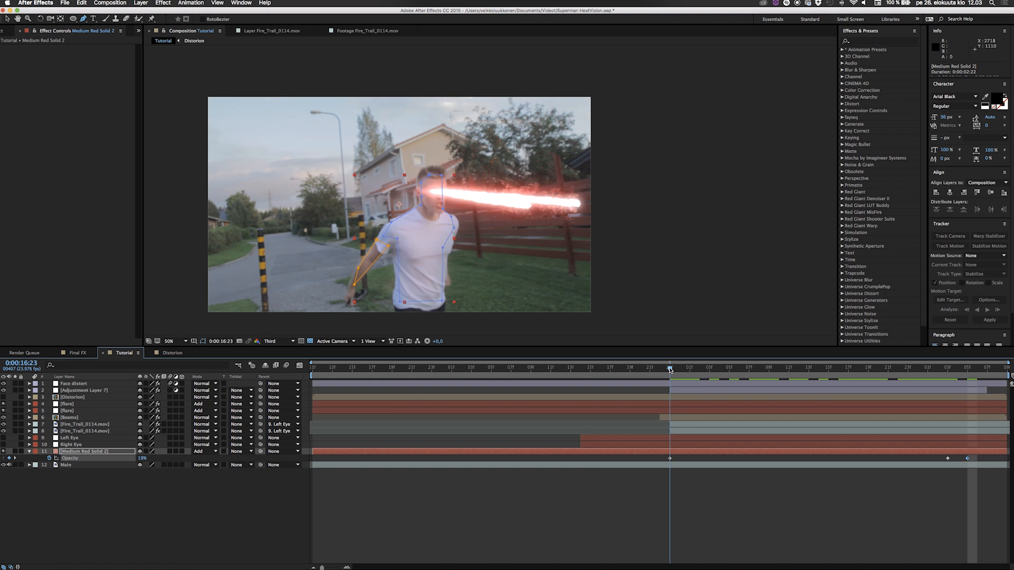
Add a 1% opacity keyframe to the red solid at 0:00:16:20 and return to 0:00:16:23.
drag(670, 369, 641, 374)
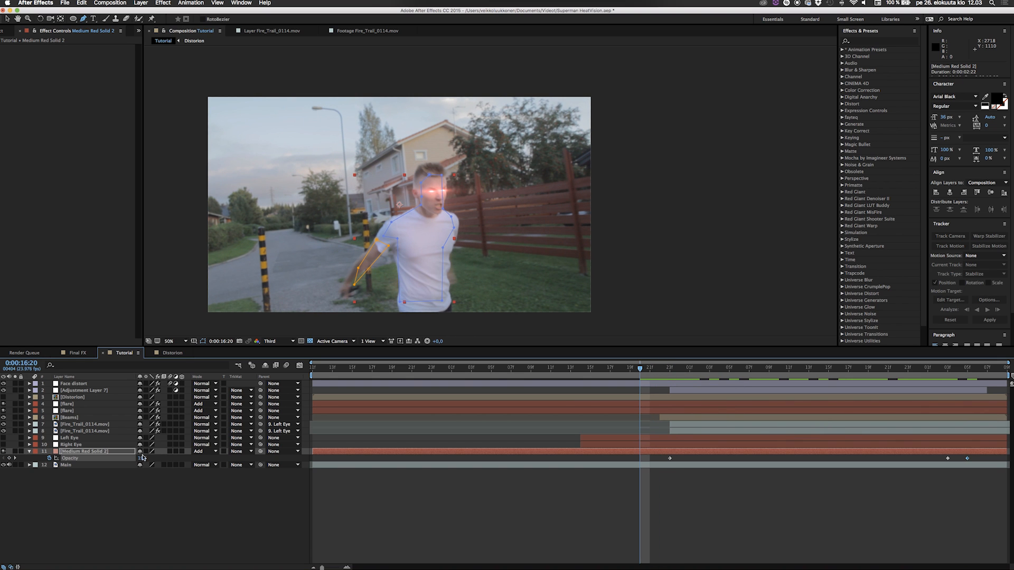
drag(78, 466, 79, 466)
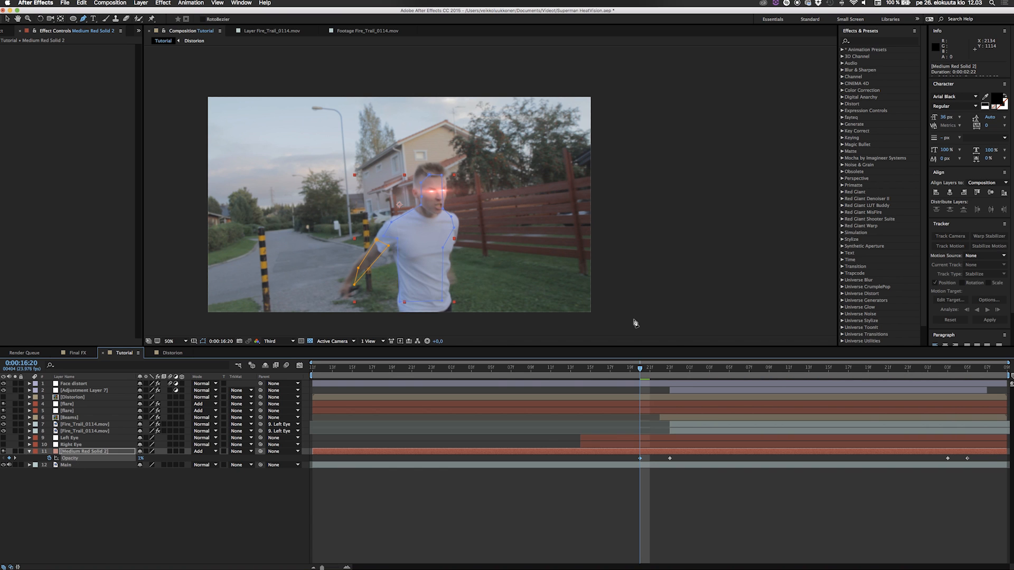
drag(640, 371, 667, 374)
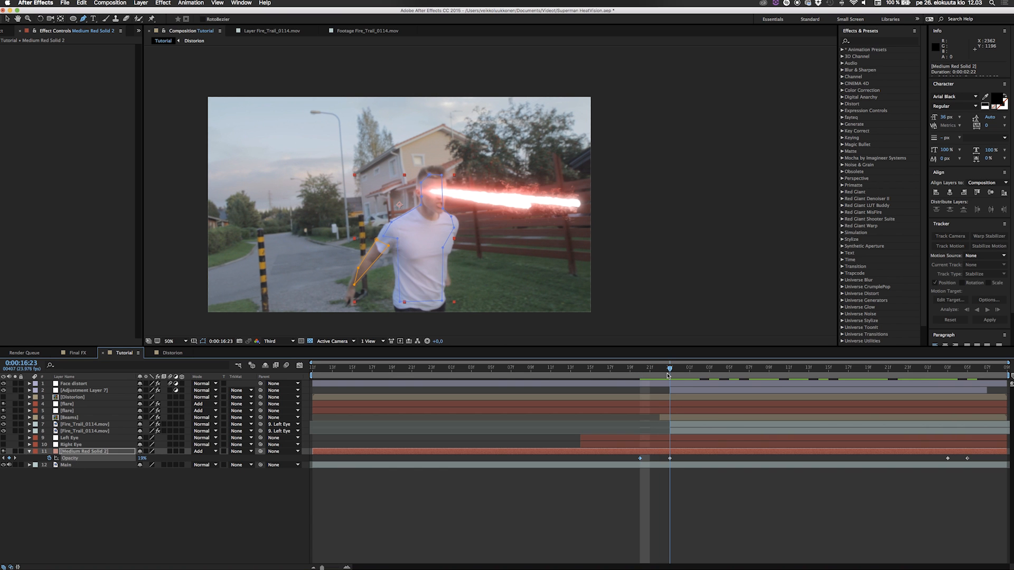
Reveal the red solid's masks and start animating the paths of Mask 1 and Mask 2 at 0:00:16:23.
click(63, 491)
click(103, 450)
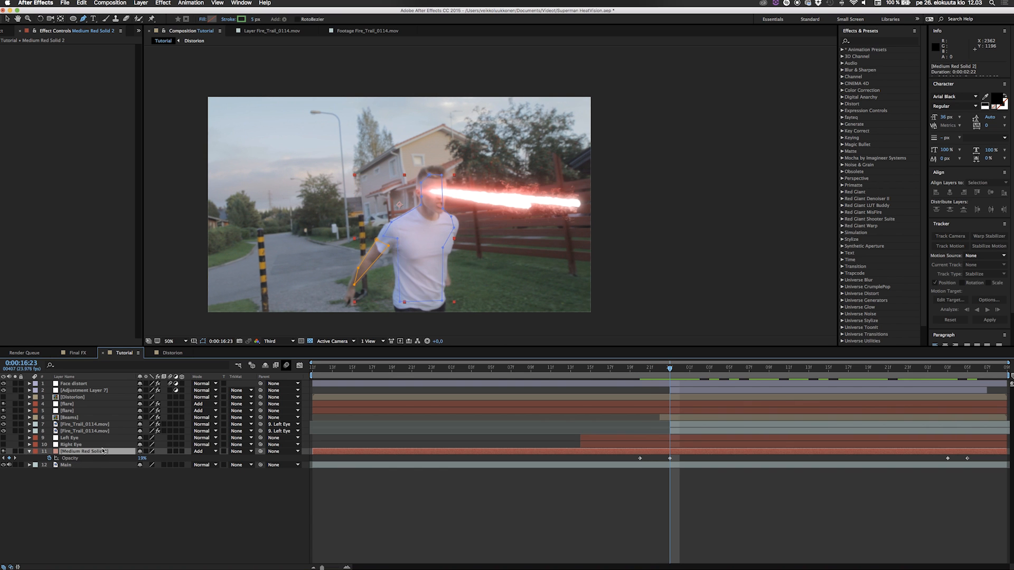
key(m)
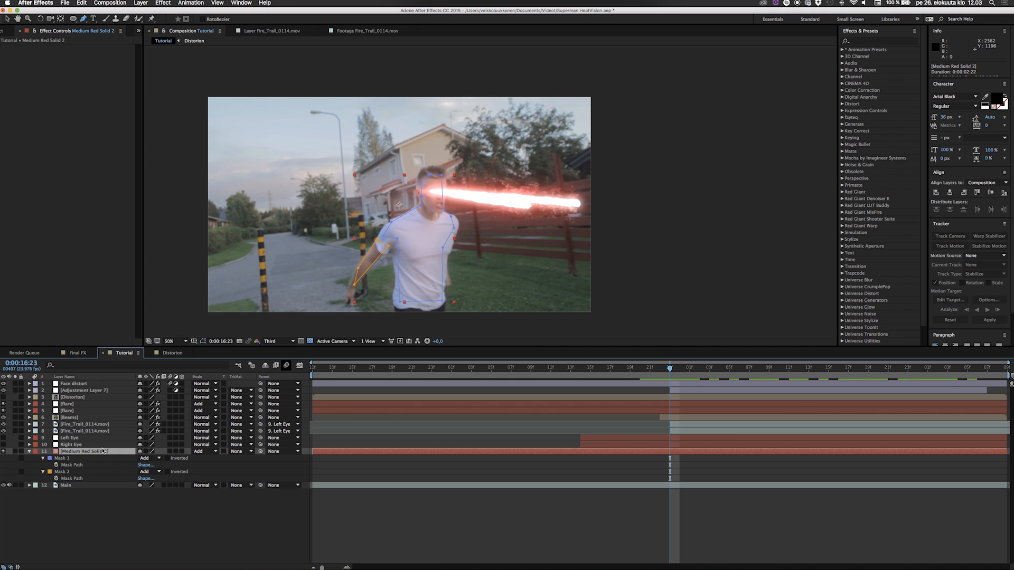
click(56, 465)
click(56, 478)
Select both masks and keyframe their paths to follow the man at 0:00:17:08 and 0:00:17:18.
drag(670, 369, 759, 368)
shift+click(62, 459)
key(v)
key(shift+Page_Down)
drag(398, 239, 324, 216)
Reposition both masks over the man at 0:00:18:04 and reshape their points to fit his body and arm.
key(shift+Page_Down)
key(shift+Page_Up)
key(shift+Page_Down)
drag(338, 143, 355, 161)
drag(368, 276, 349, 275)
drag(369, 223, 373, 236)
drag(379, 203, 373, 214)
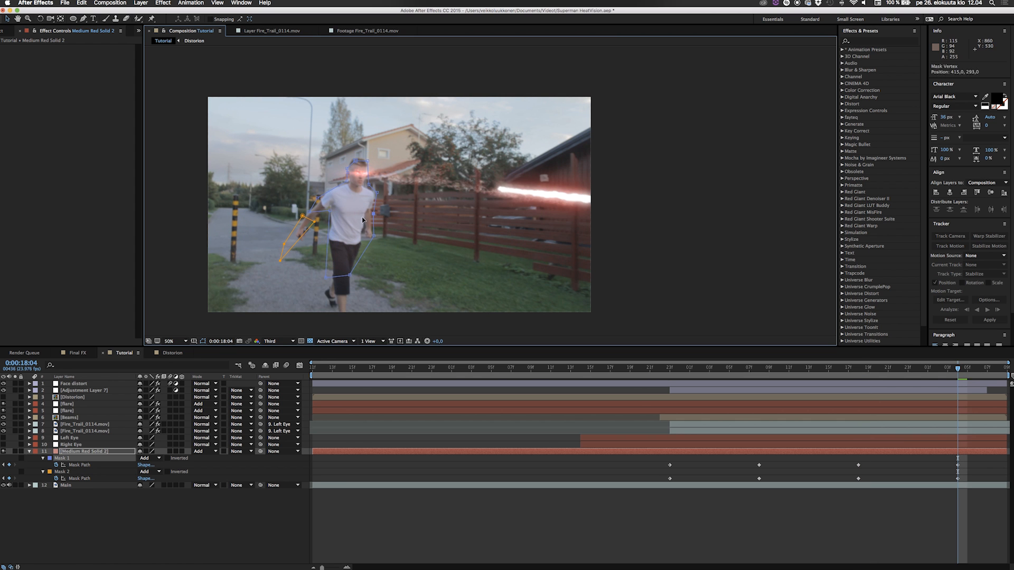
drag(280, 261, 298, 239)
Preview the mask animation and move the body mask's lower corner inward at 0:00:17:14.
key(space)
drag(957, 368, 818, 368)
double_click(402, 298)
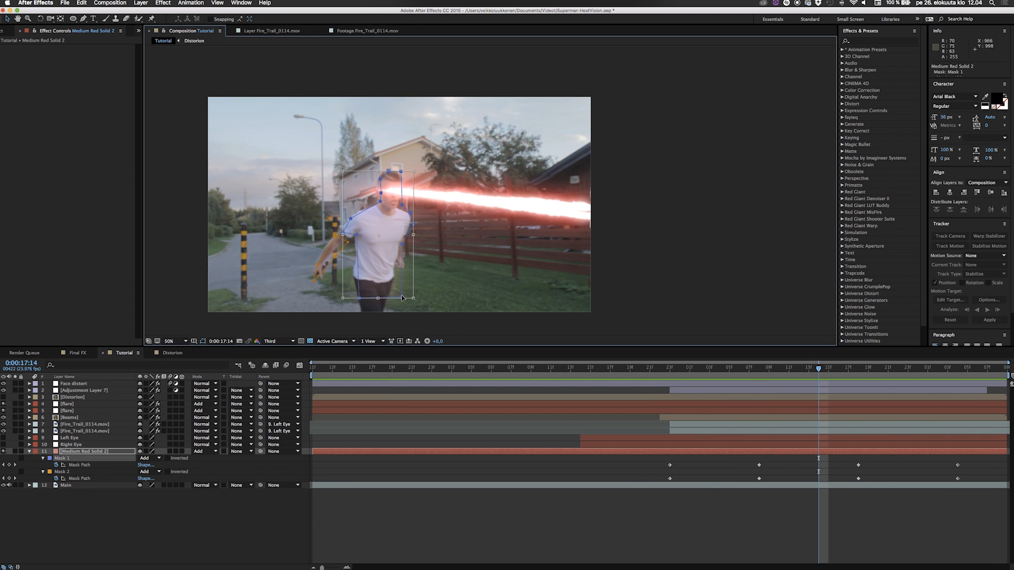
click(211, 520)
click(62, 458)
click(402, 298)
drag(402, 298, 386, 297)
Tighten the body mask's lower corner at 0:00:17:18 and 0:00:18:02, and play back the shot.
click(843, 370)
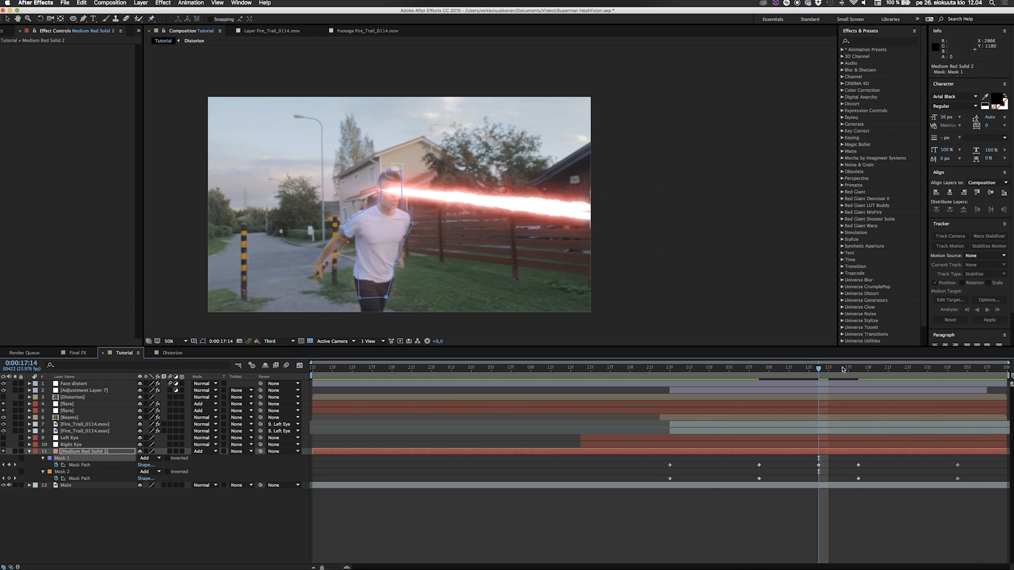
drag(842, 370, 858, 369)
drag(391, 289, 376, 289)
key(space)
key(space)
drag(858, 368, 937, 369)
drag(368, 282, 360, 278)
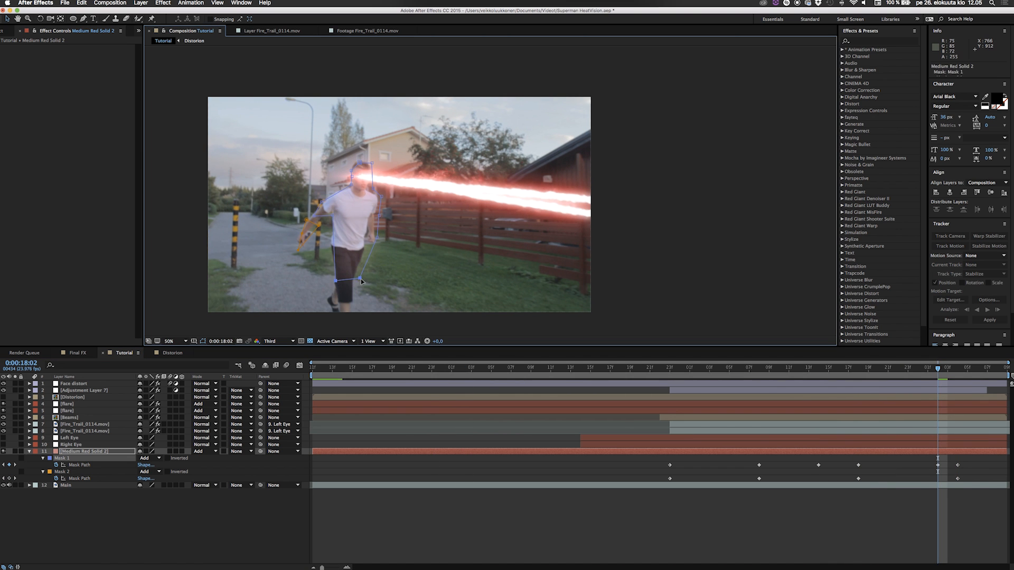
key(space)
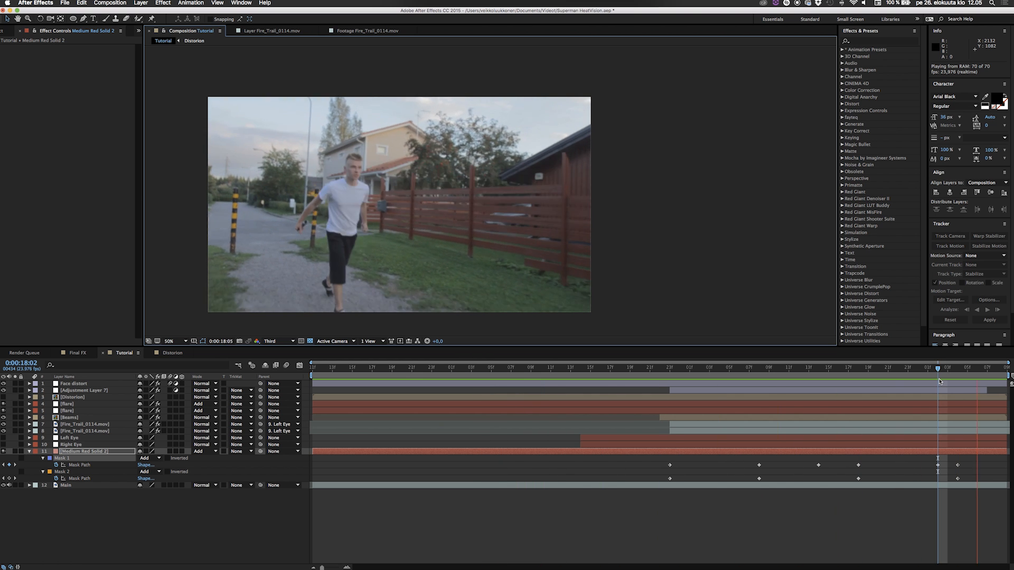
key(space)
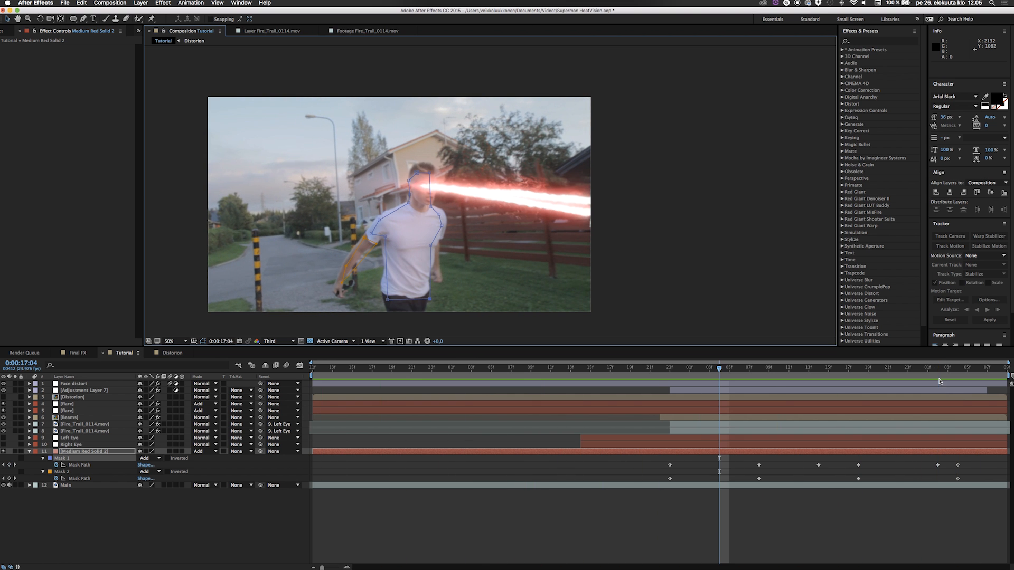
Collapse the red solid's properties and pre-compose all twelve layers into Pre-comp 1.
click(33, 453)
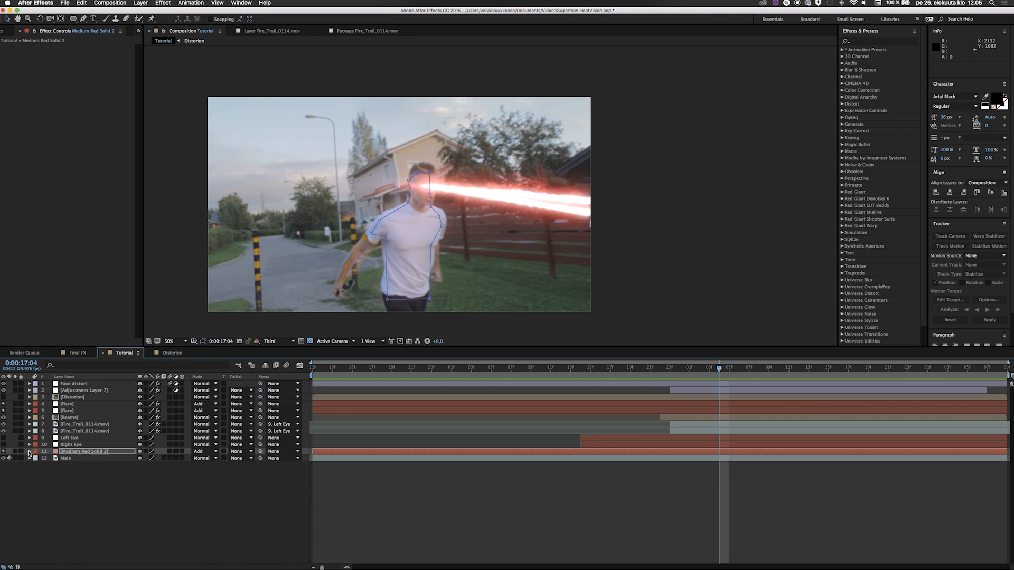
click(78, 458)
drag(78, 506, 87, 382)
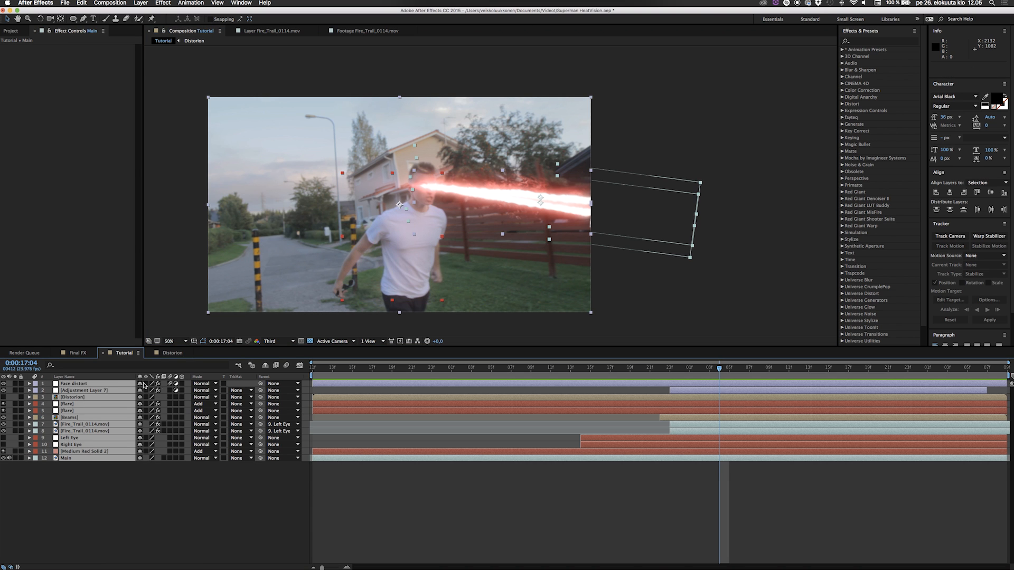
key(super+shift+c)
key(Return)
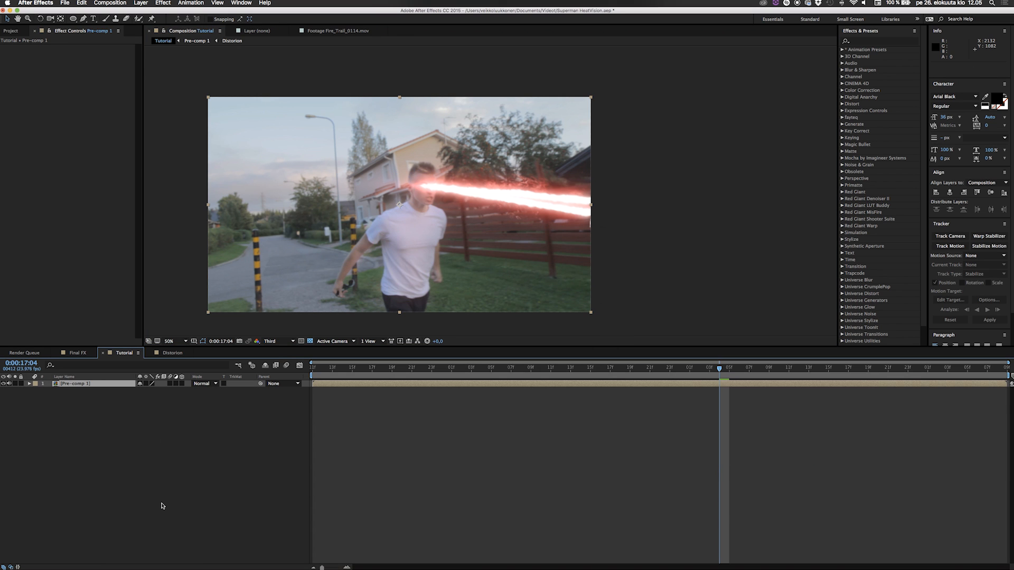
Search the effects for "curves" and add an adjustment layer named CC above the pre-comp.
click(863, 42)
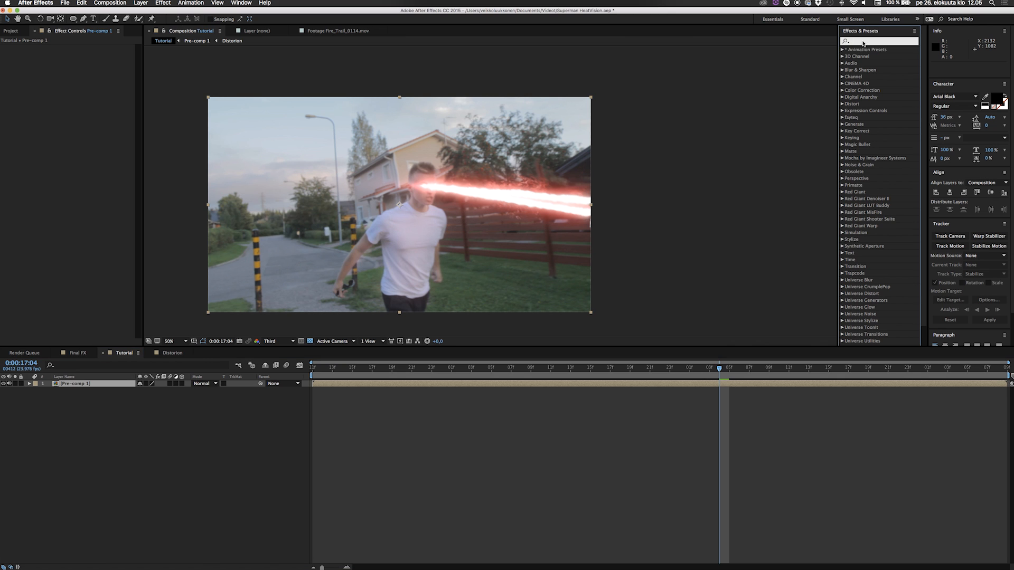
text(curves)
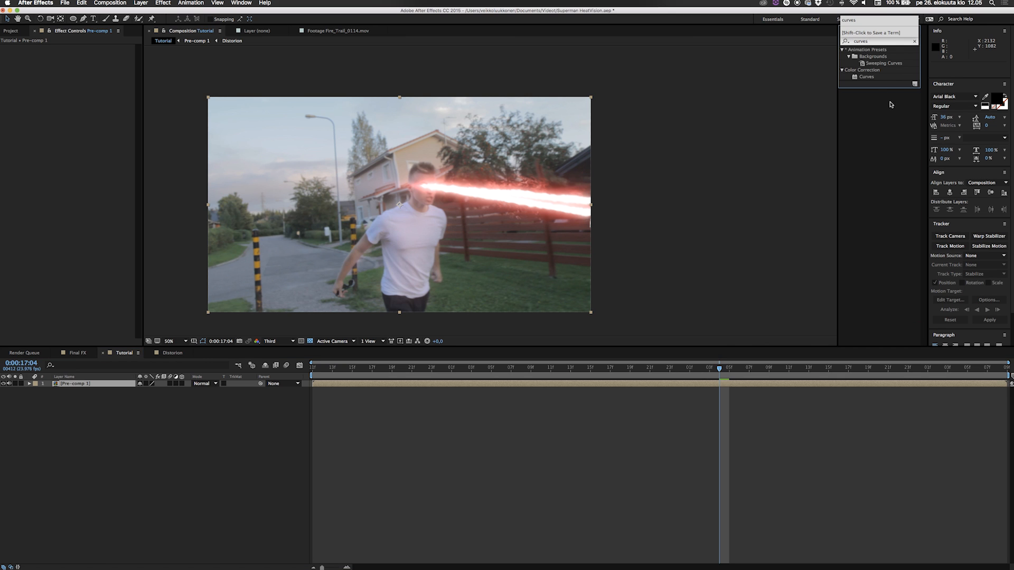
click(890, 106)
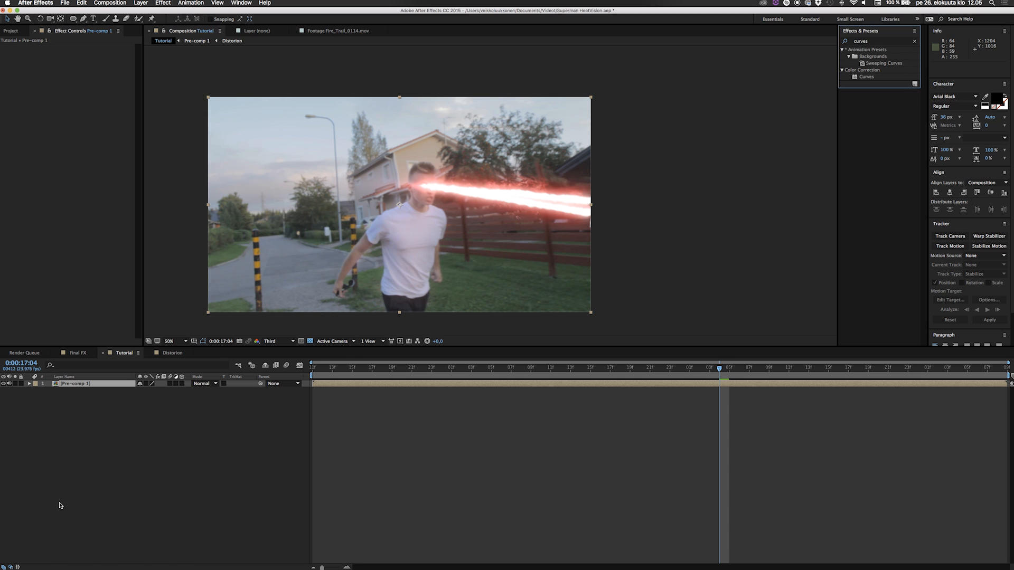
right_click(80, 498)
mouse_move(158, 497)
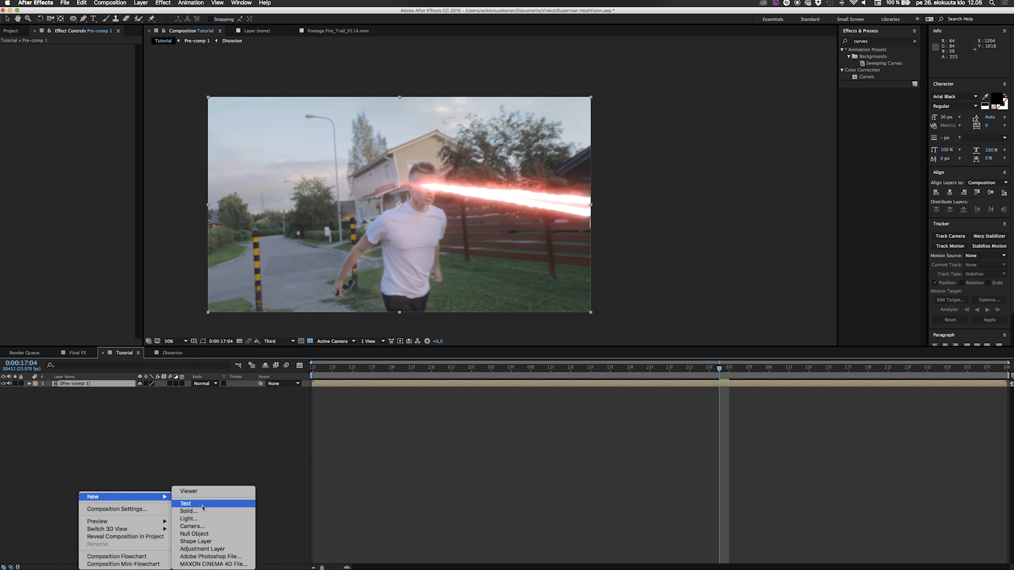
click(209, 549)
key(Return)
text(CC)
key(Return)
Apply Curves to the CC layer and bend the RGB curve into a gentle S shape with darker shadows.
double_click(866, 77)
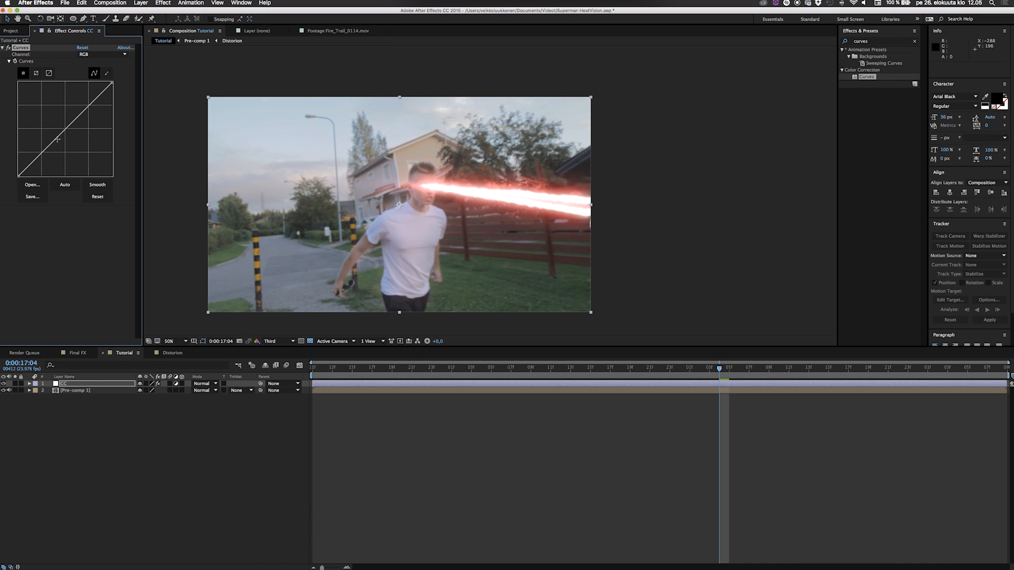
drag(54, 140, 58, 144)
click(83, 121)
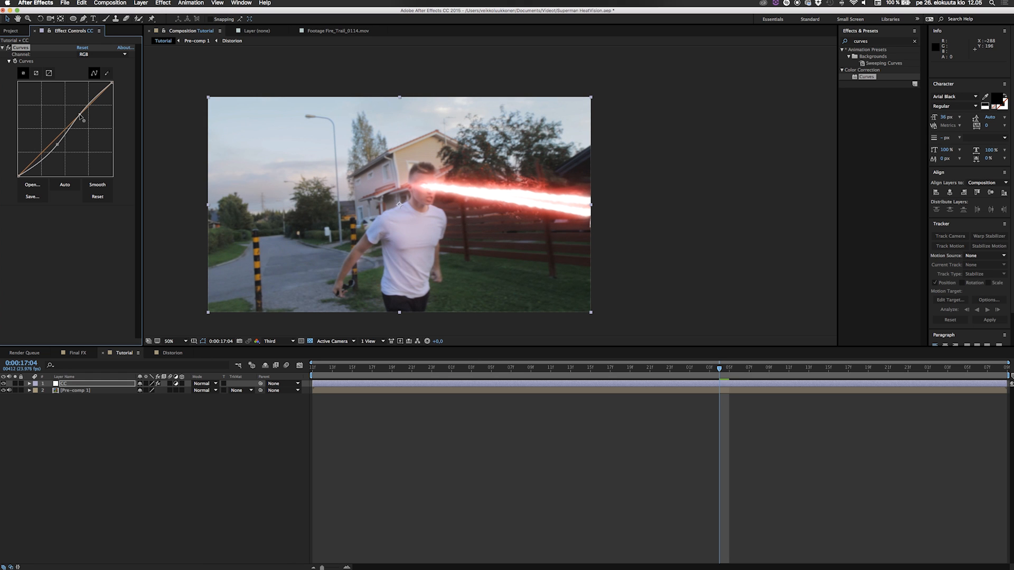
click(102, 54)
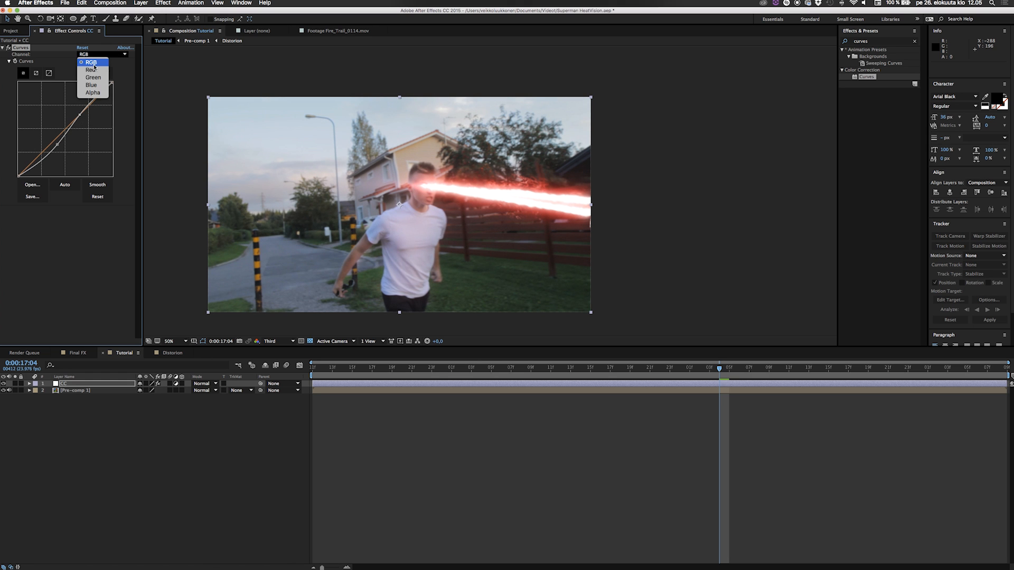
click(94, 257)
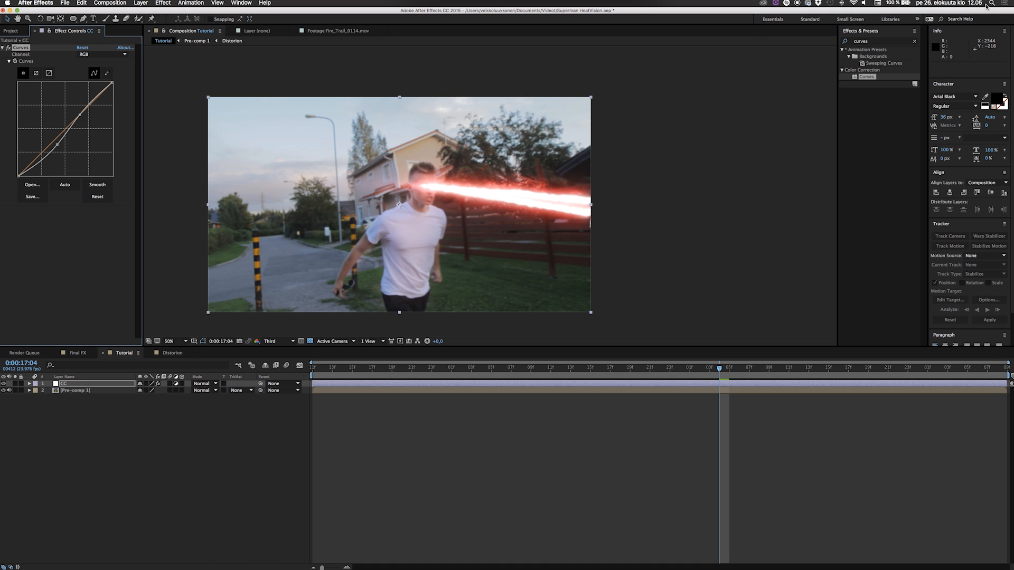
Find the Lumetri Color effect and add it to the CC layer below Curves.
click(870, 43)
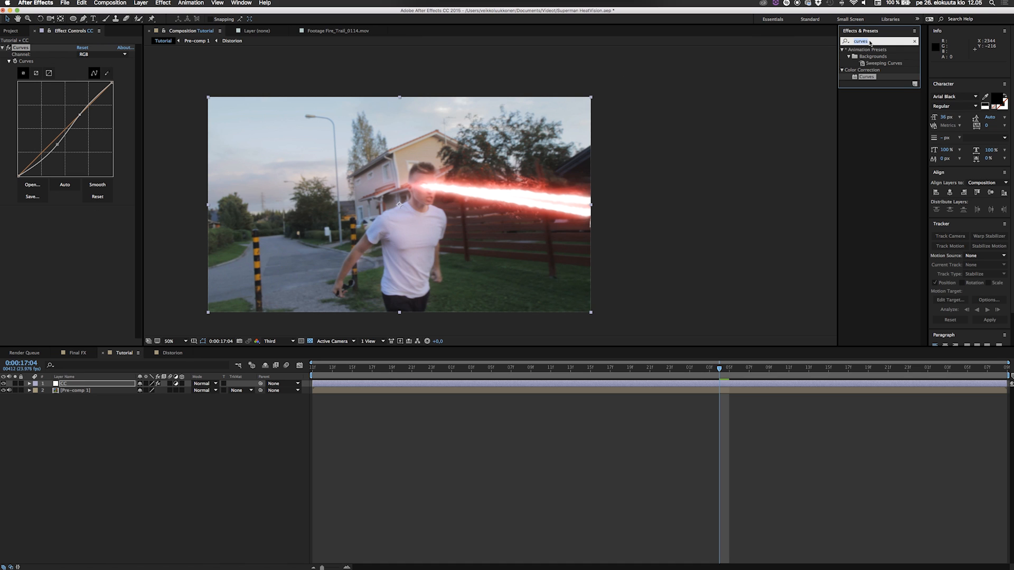
text(lumetr)
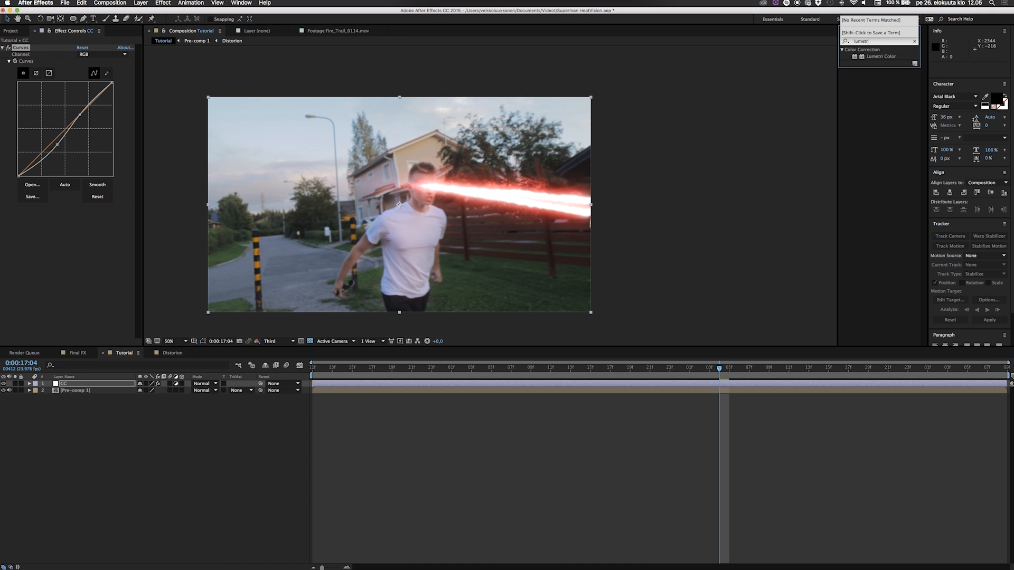
drag(879, 57, 21, 221)
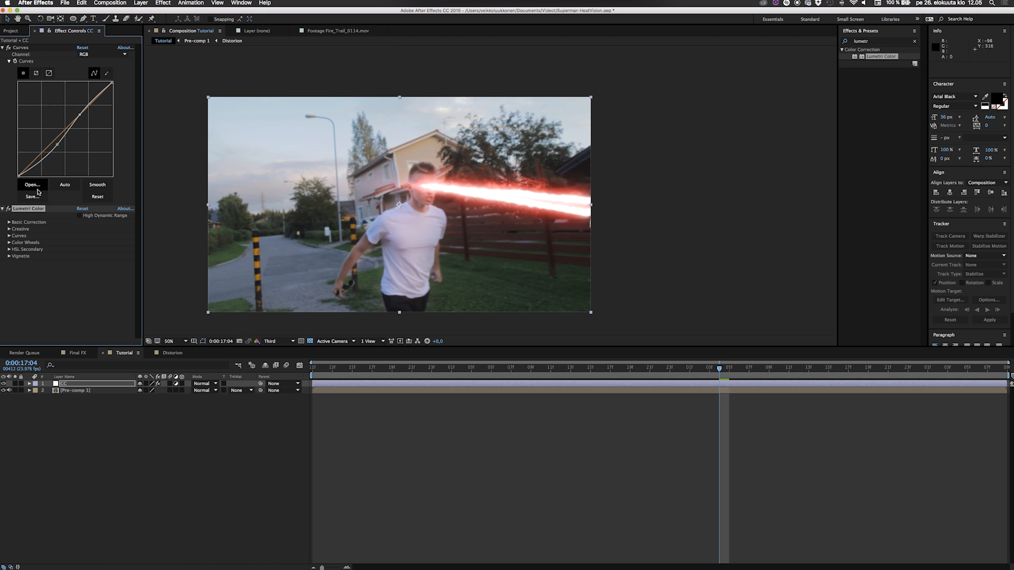
click(80, 215)
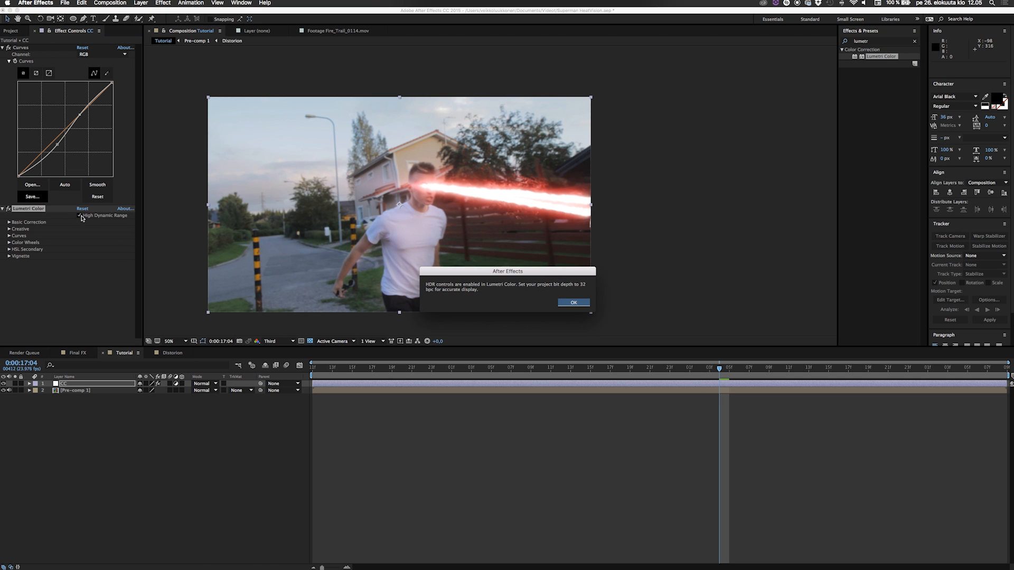
click(584, 302)
click(80, 215)
Set Lumetri's basic correction to temperature 9, tint -1, exposure 0.1, contrast 30, highlights 7 and shadows -9.
click(9, 223)
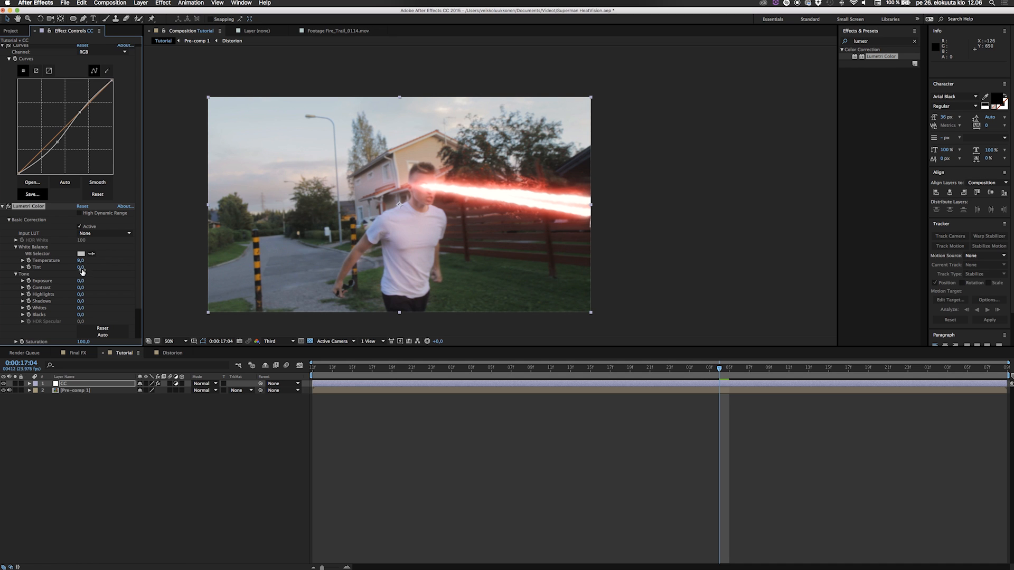
drag(82, 272, 92, 289)
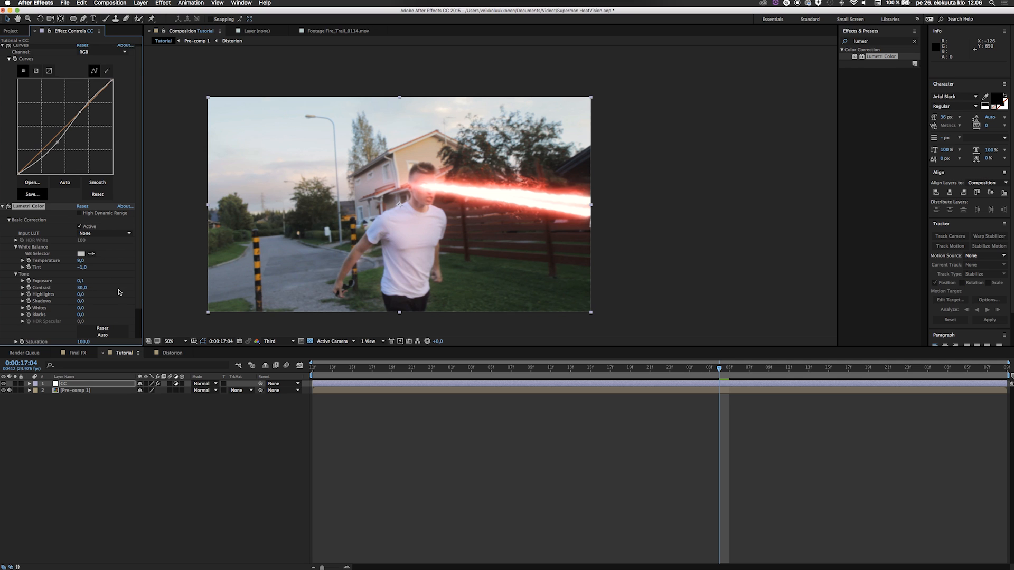
scroll(119, 292, down, 2)
drag(81, 261, 85, 262)
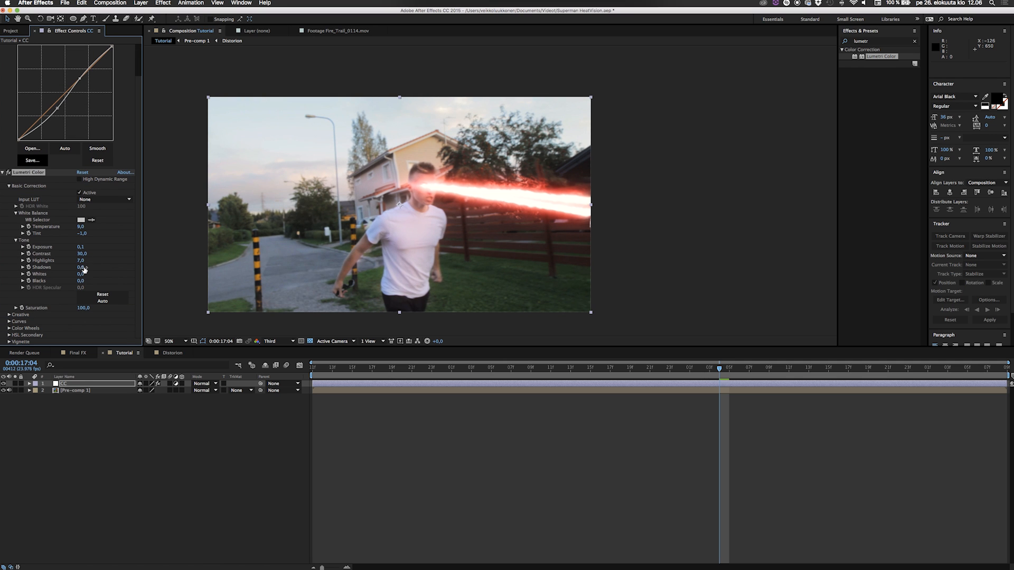
drag(80, 268, 76, 269)
Set Lumetri's creative adjustments to faded film 48, sharpen 28 and vibrance -28, and compare the shot with the effect off and on.
click(9, 315)
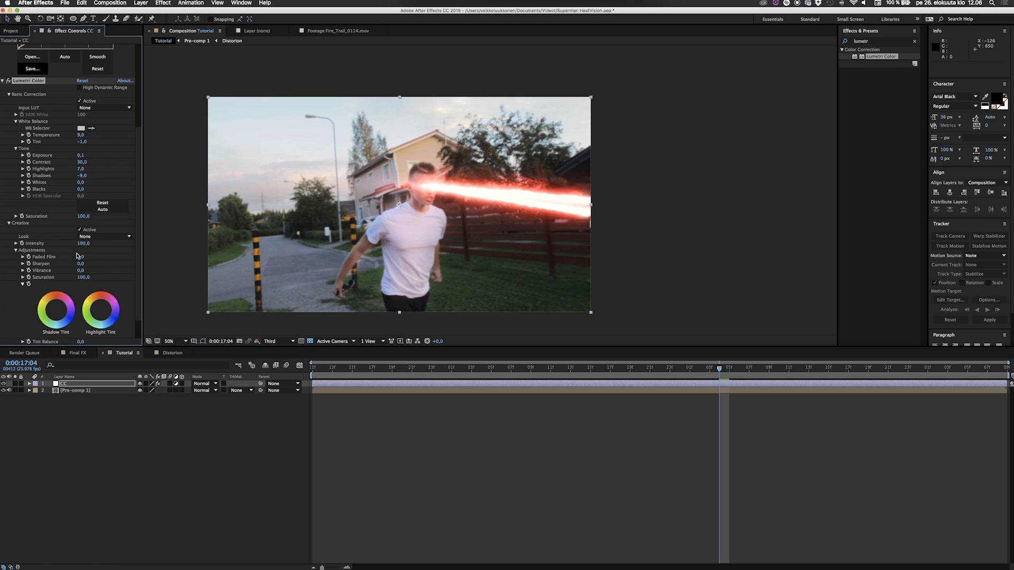
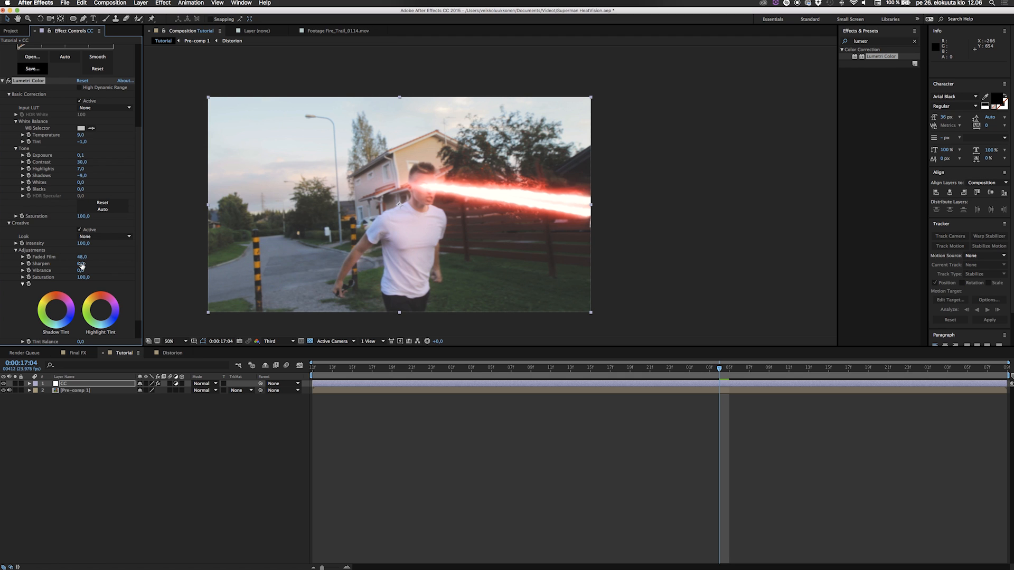
drag(81, 263, 96, 263)
mouse_move(82, 273)
mouse_down()
mouse_move(56, 276)
mouse_move(64, 273)
mouse_up()
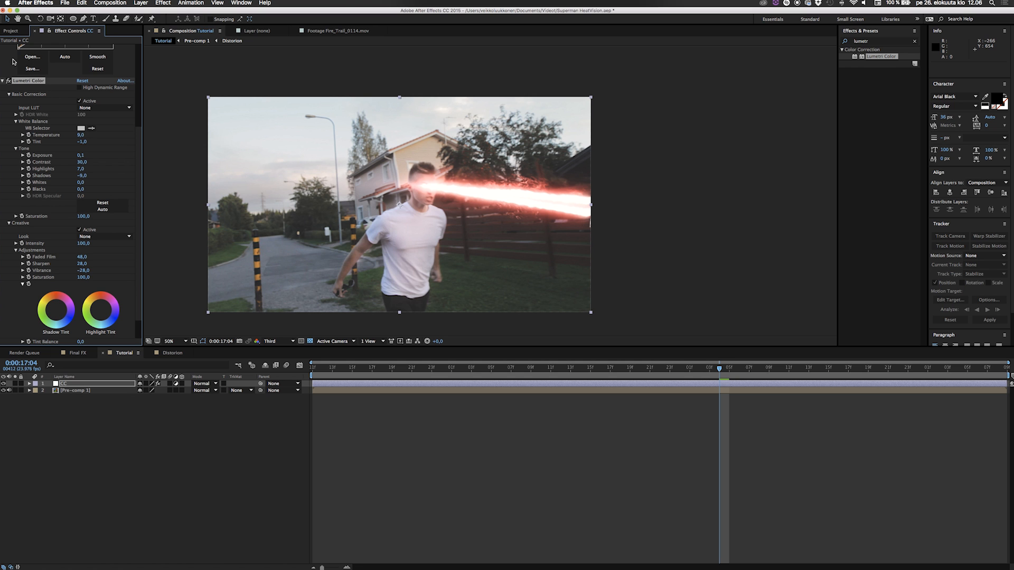
click(8, 81)
click(8, 81)
click(9, 81)
click(9, 81)
Set Lumetri's sharpen to 20 and vibrance to -20.
scroll(87, 264, down, 2)
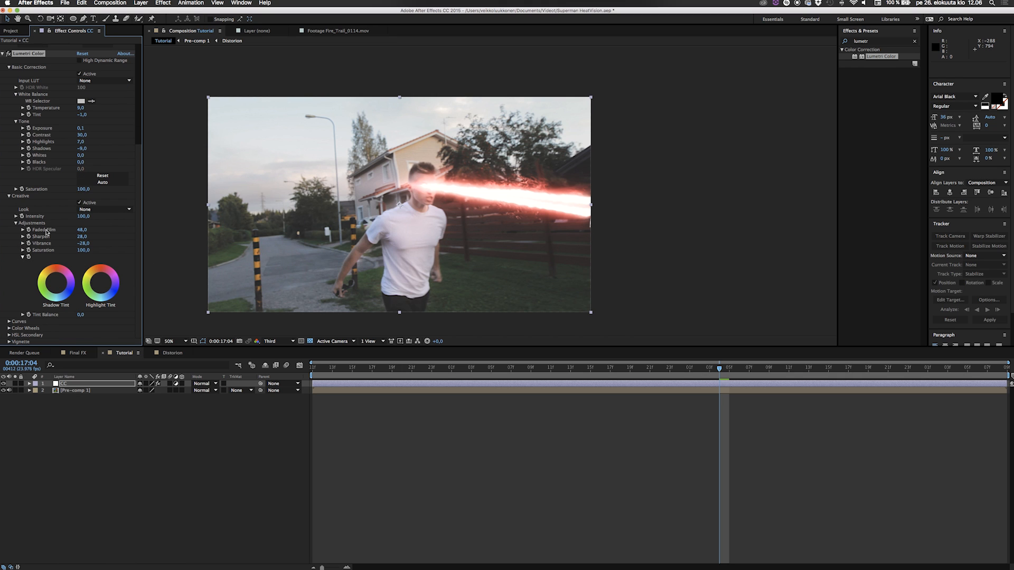
click(82, 236)
key(Return)
click(82, 237)
click(82, 243)
key(Return)
Add another new adjustment layer above the CC layer.
click(135, 471)
right_click(128, 426)
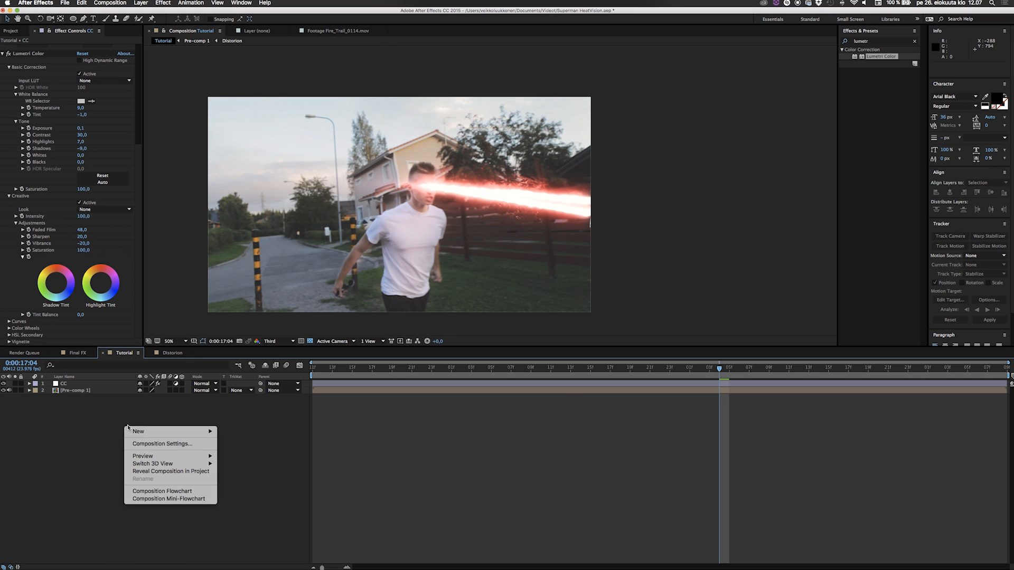
mouse_move(174, 431)
click(243, 491)
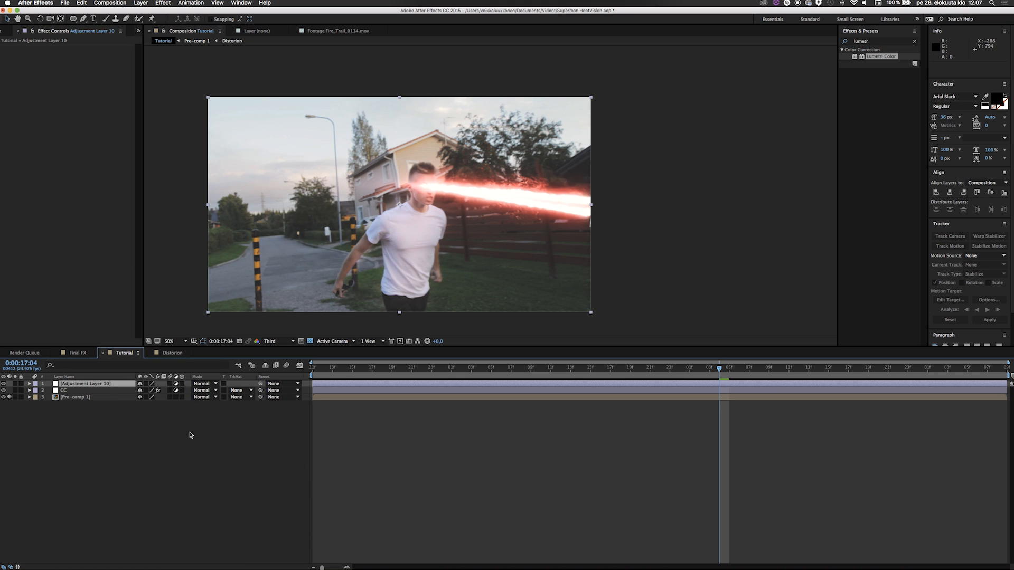
Rename the new adjustment layer as HDR Pass and apply the Unsharp Mask effect to it.
key(Return)
text(HDR Pass)
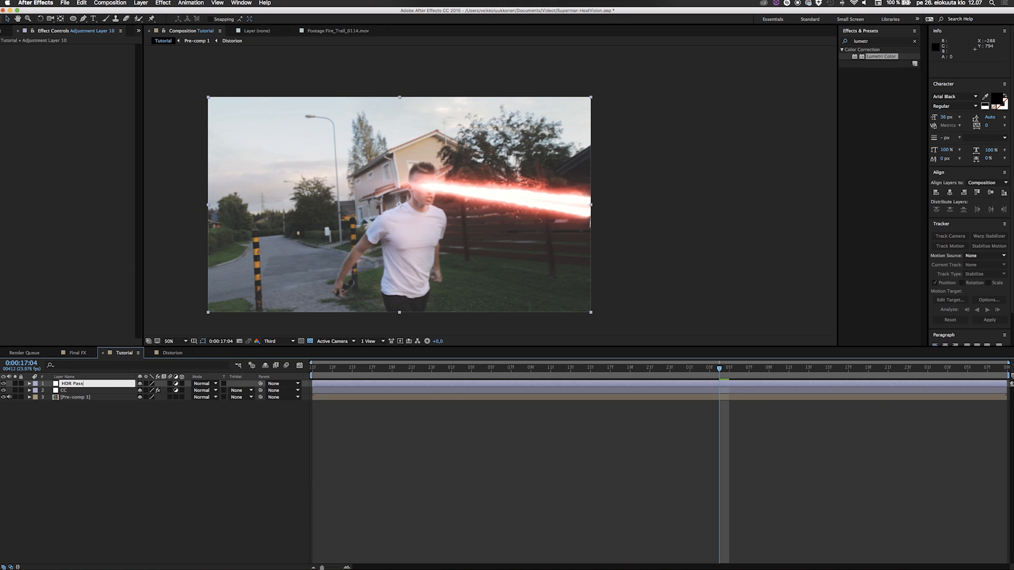
key(Return)
click(879, 41)
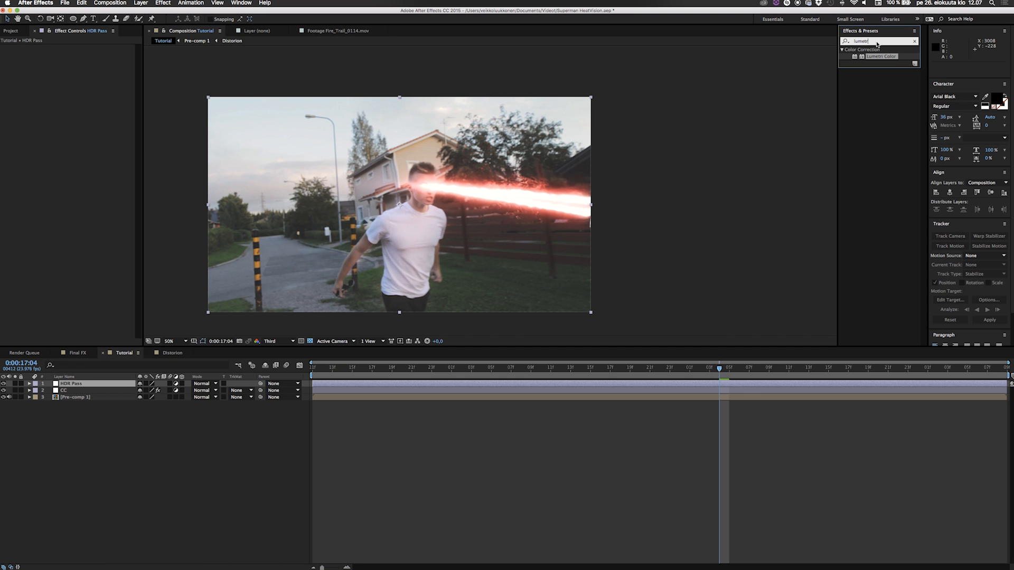
text(unsharp)
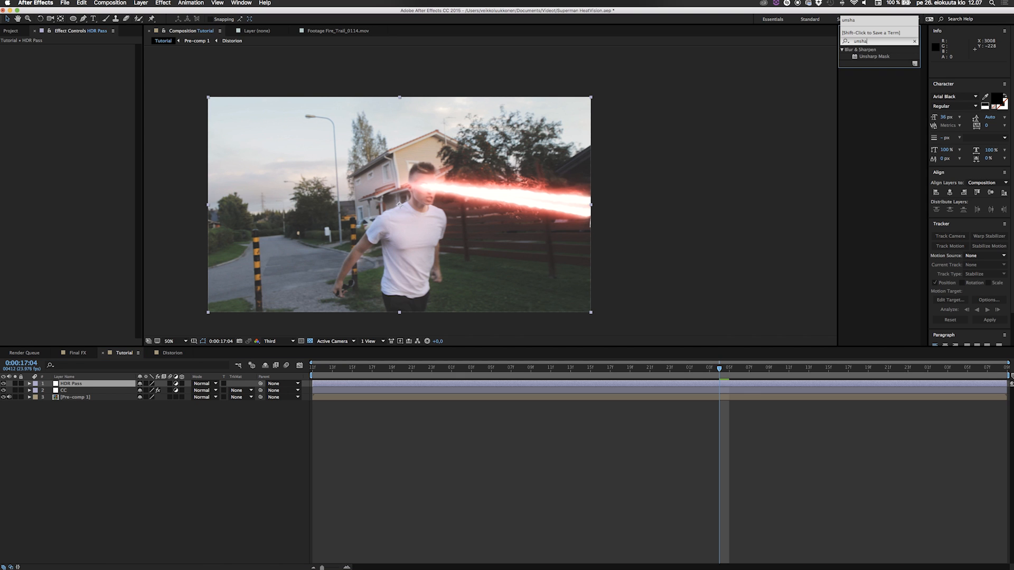
double_click(874, 57)
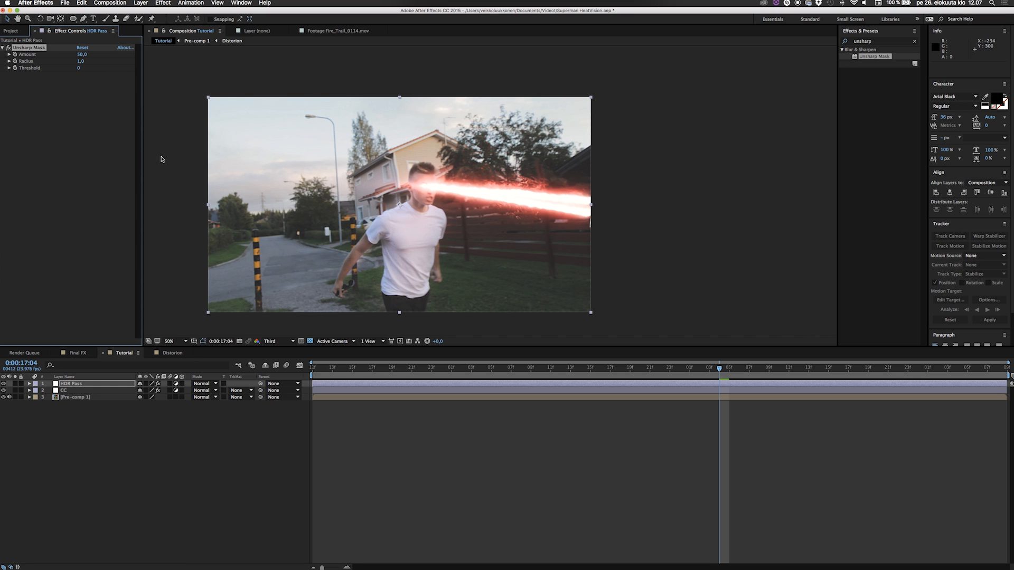
Set the Unsharp Mask amount to 30 and its radius to 20 on the HDR Pass layer.
click(82, 55)
key(Return)
click(81, 61)
key(Return)
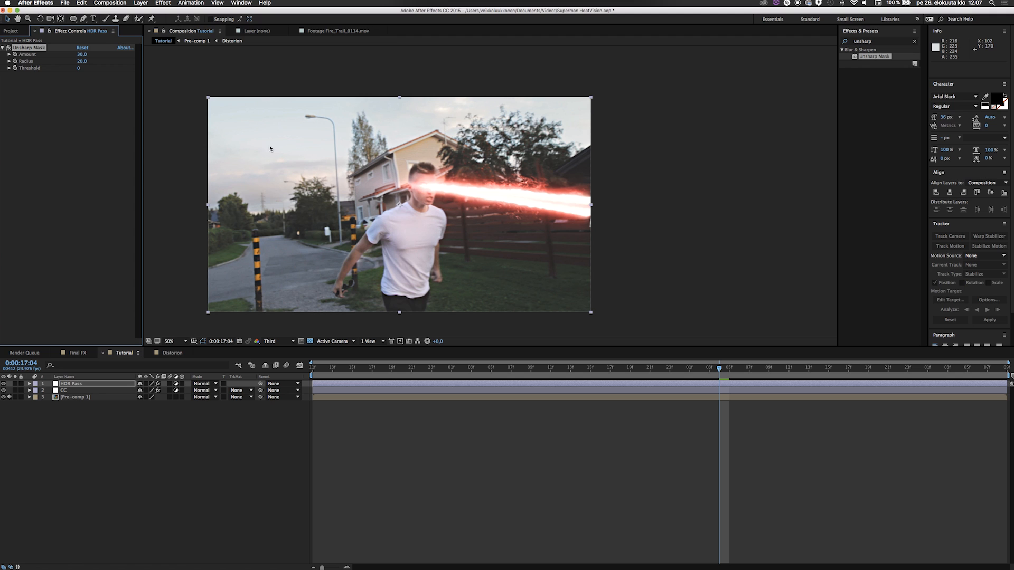
Reduce the Unsharp Mask amount to 20 and compare the shot with the effect off and on.
click(81, 55)
key(Return)
click(8, 48)
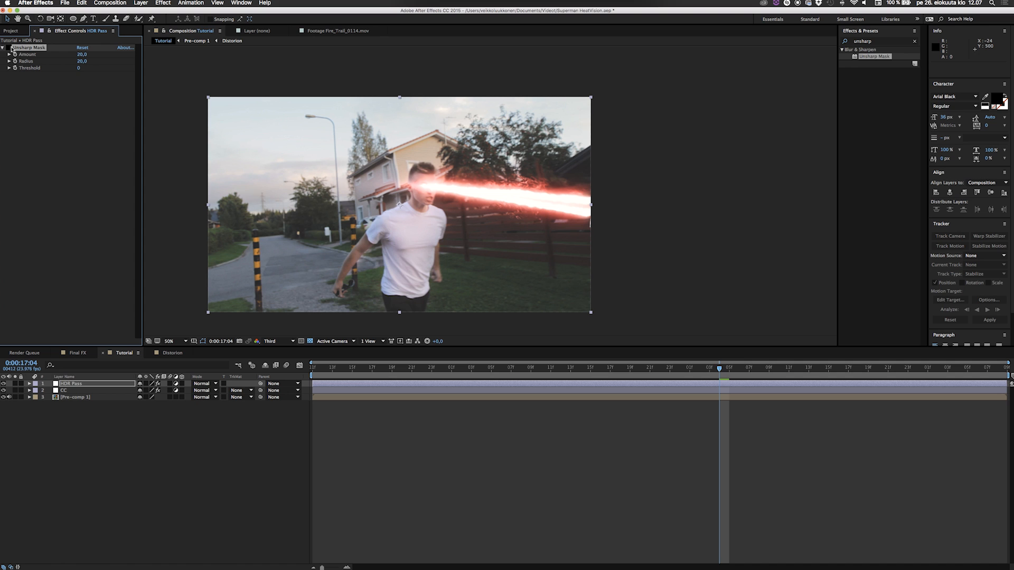
click(9, 47)
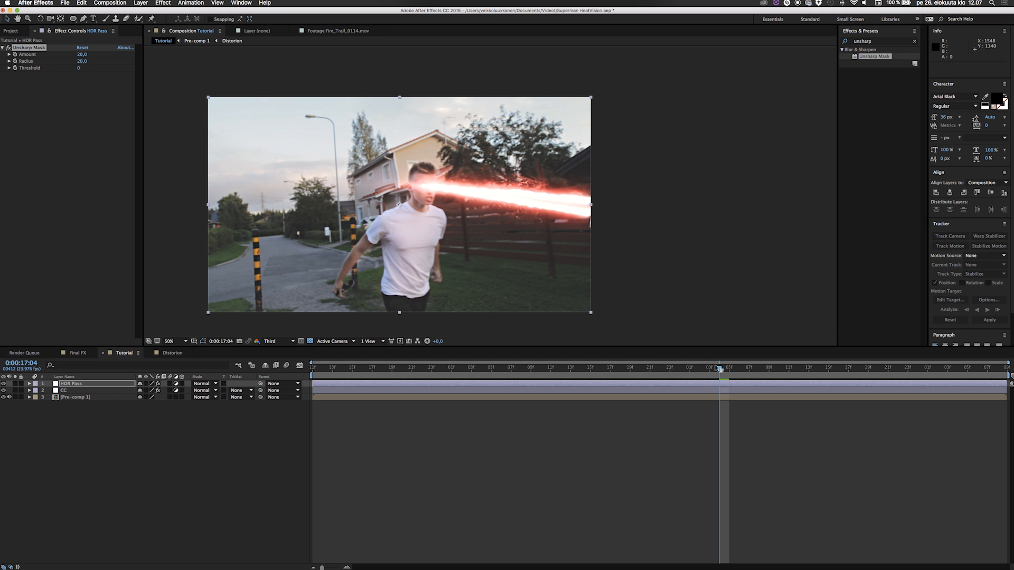
Play back a preview of the graded heat vision shot from 0:00:17:05, then stop it.
mouse_move(723, 370)
mouse_down()
mouse_move(906, 374)
mouse_move(729, 368)
mouse_up()
key(space)
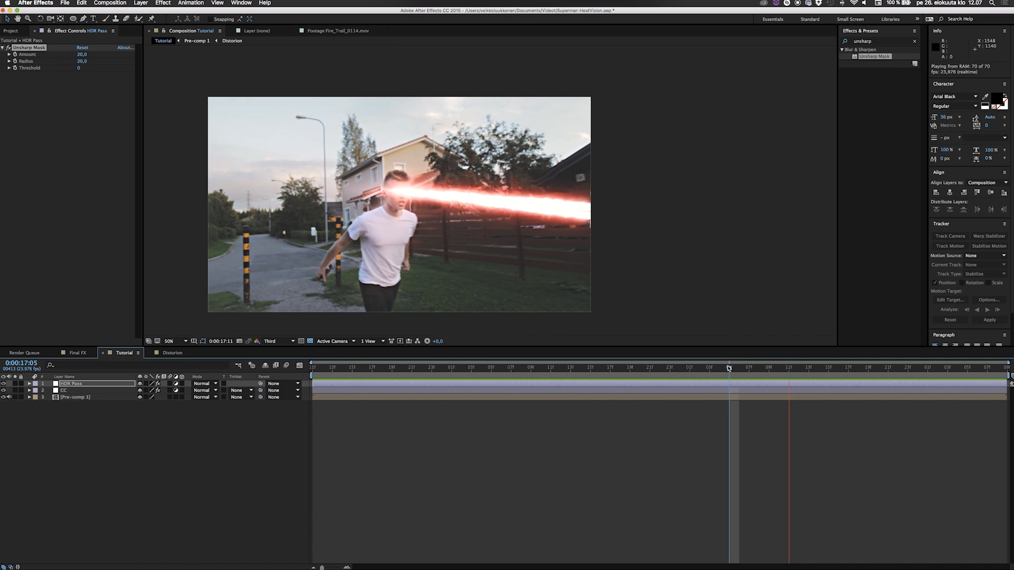
key(space)
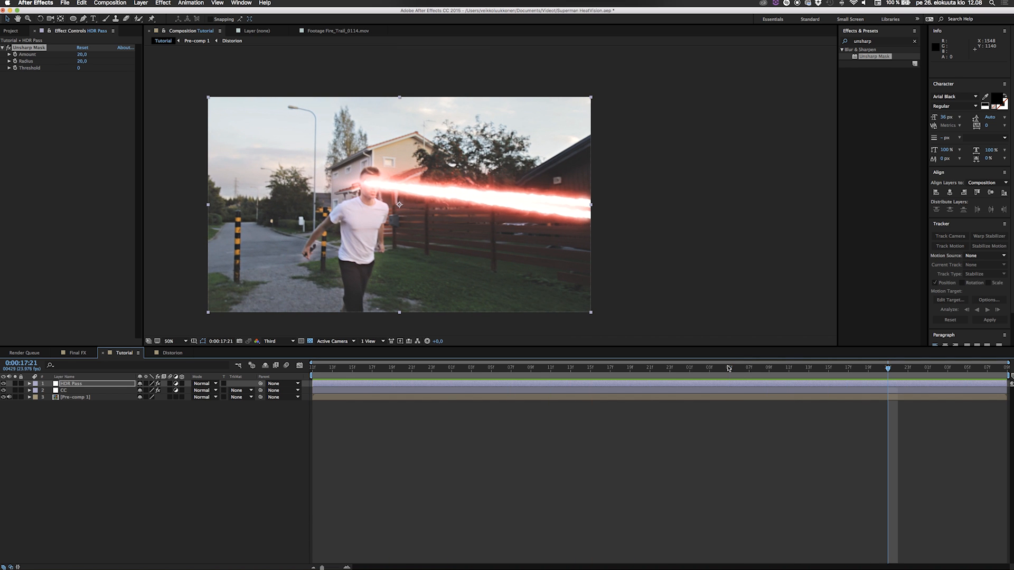